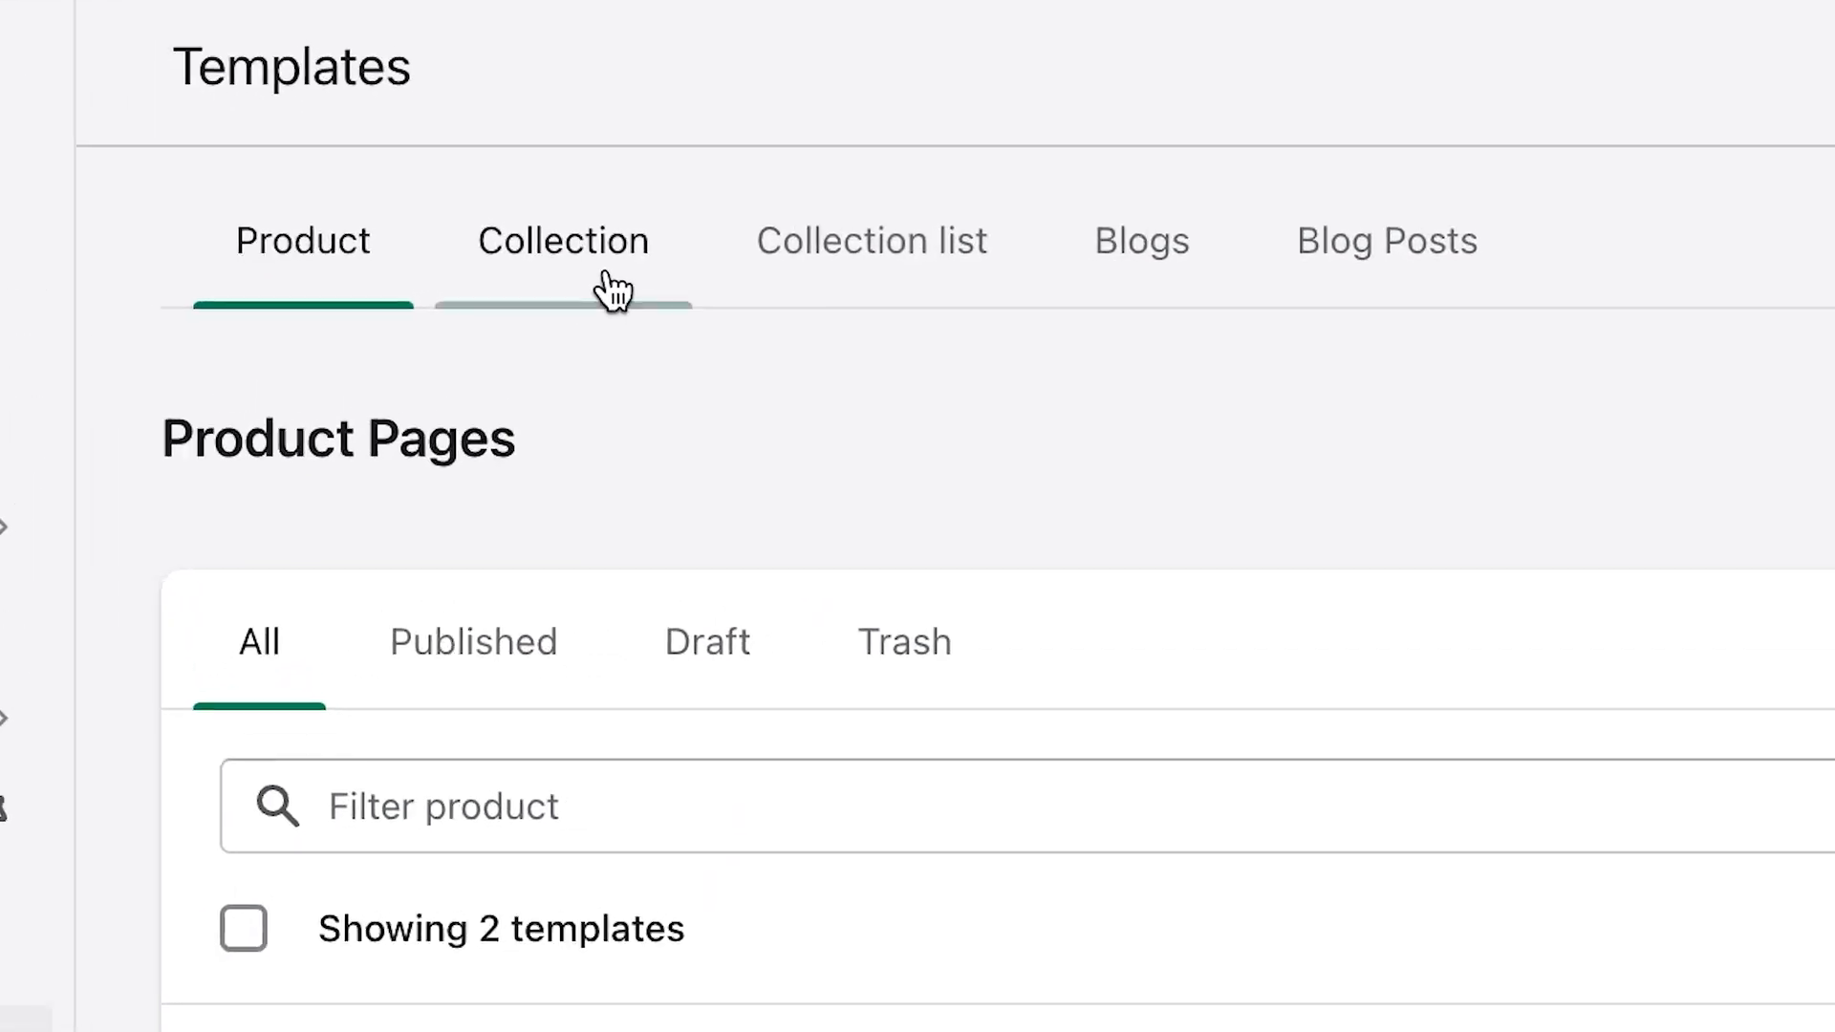
Create a new untitled collection page template based on the Bloom - Collection design and open it for editing.
left_click(559, 266)
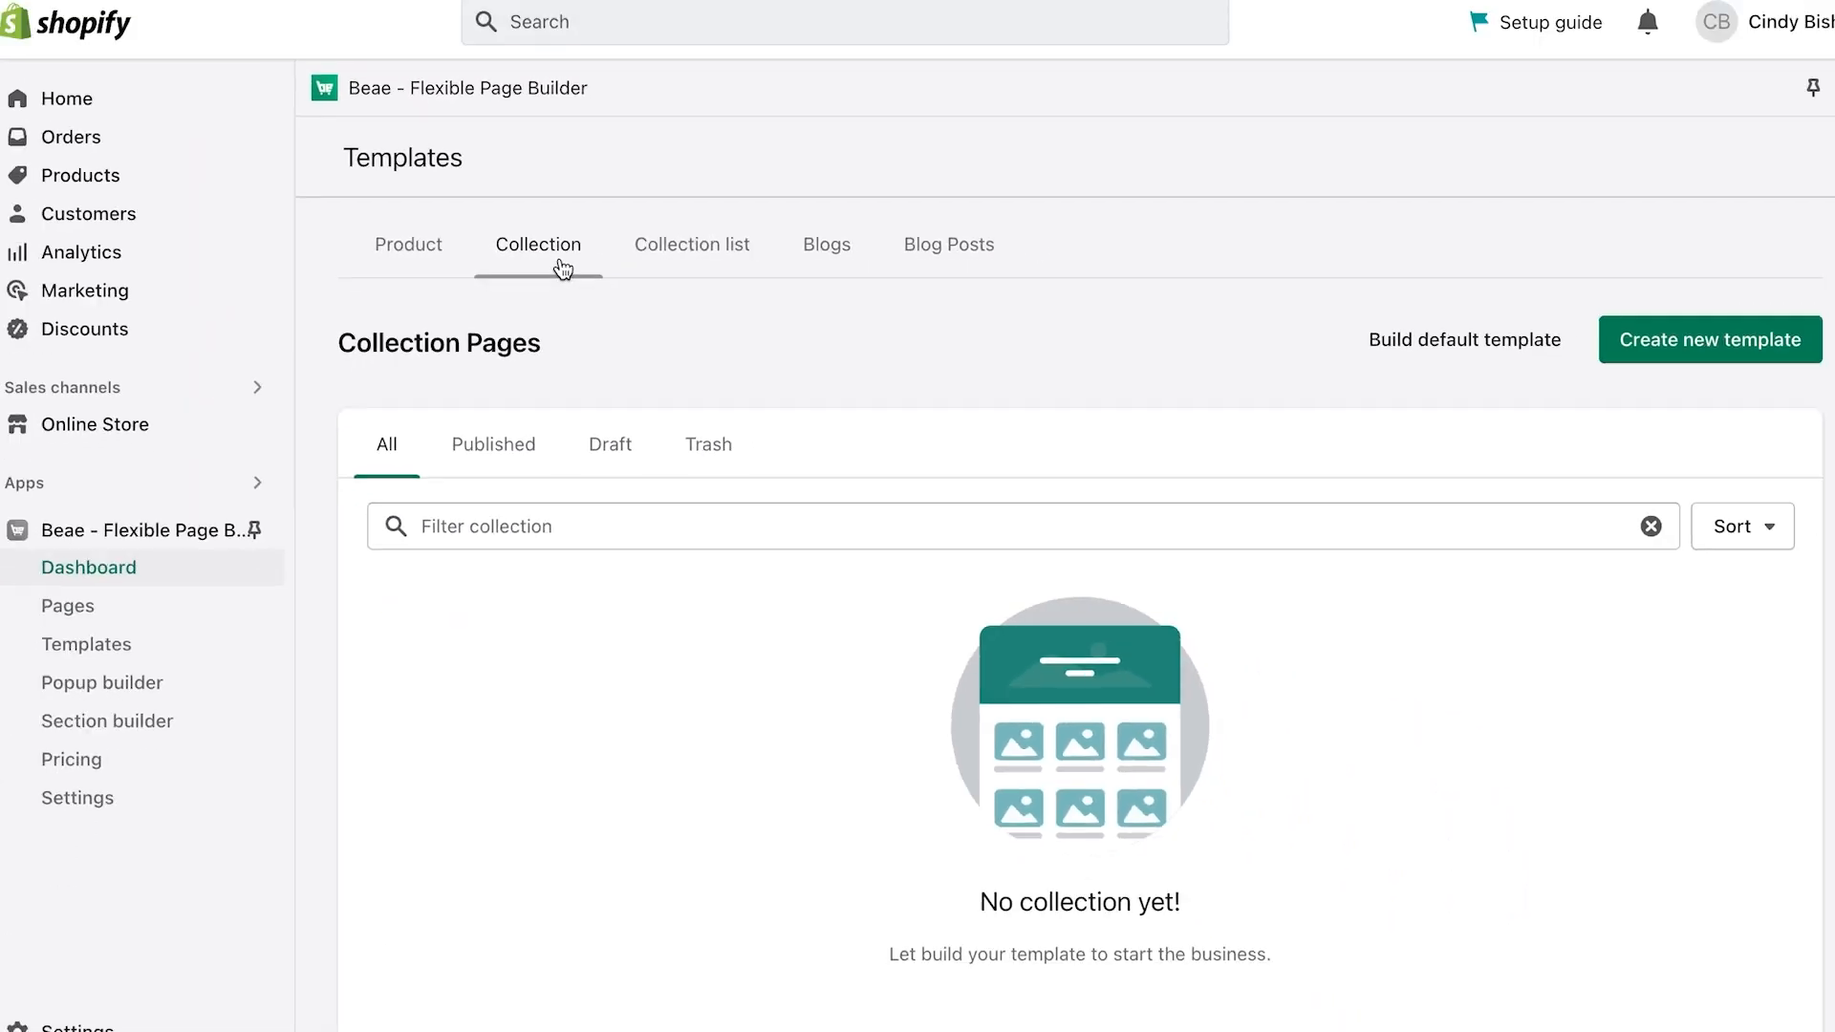
left_click(1753, 350)
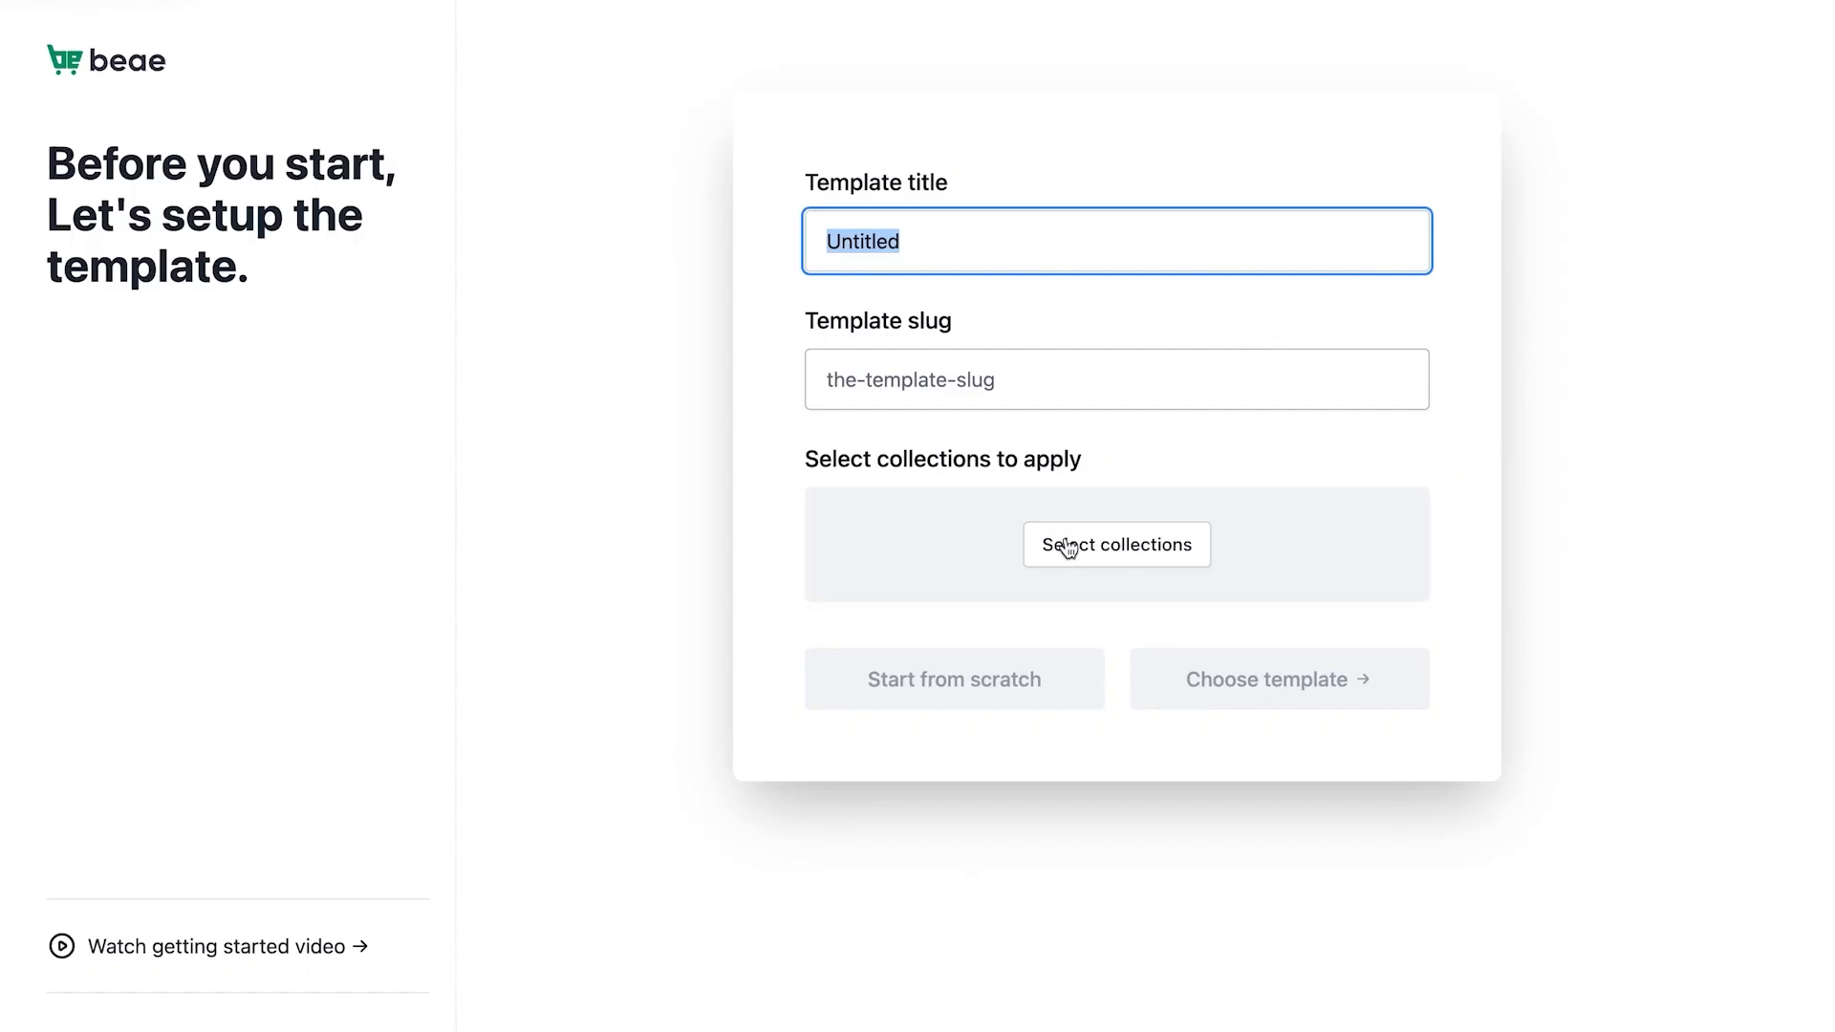
left_click(1189, 682)
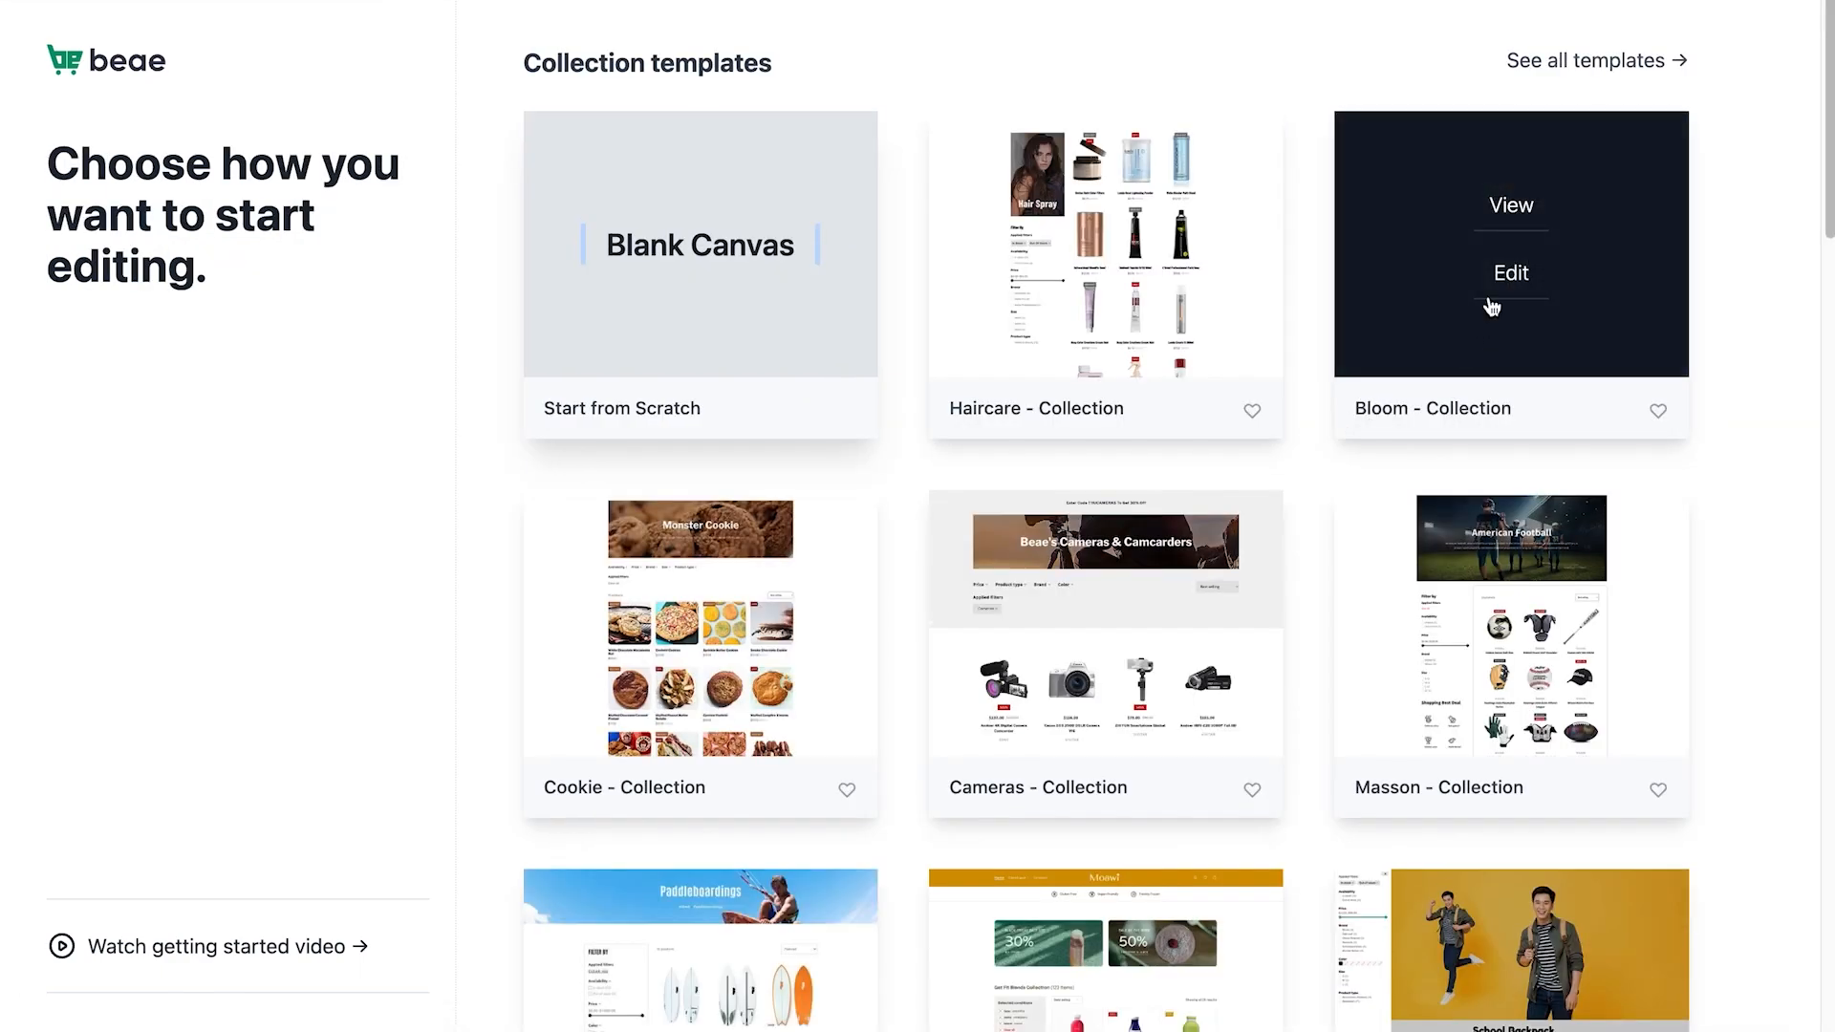
left_click(1491, 306)
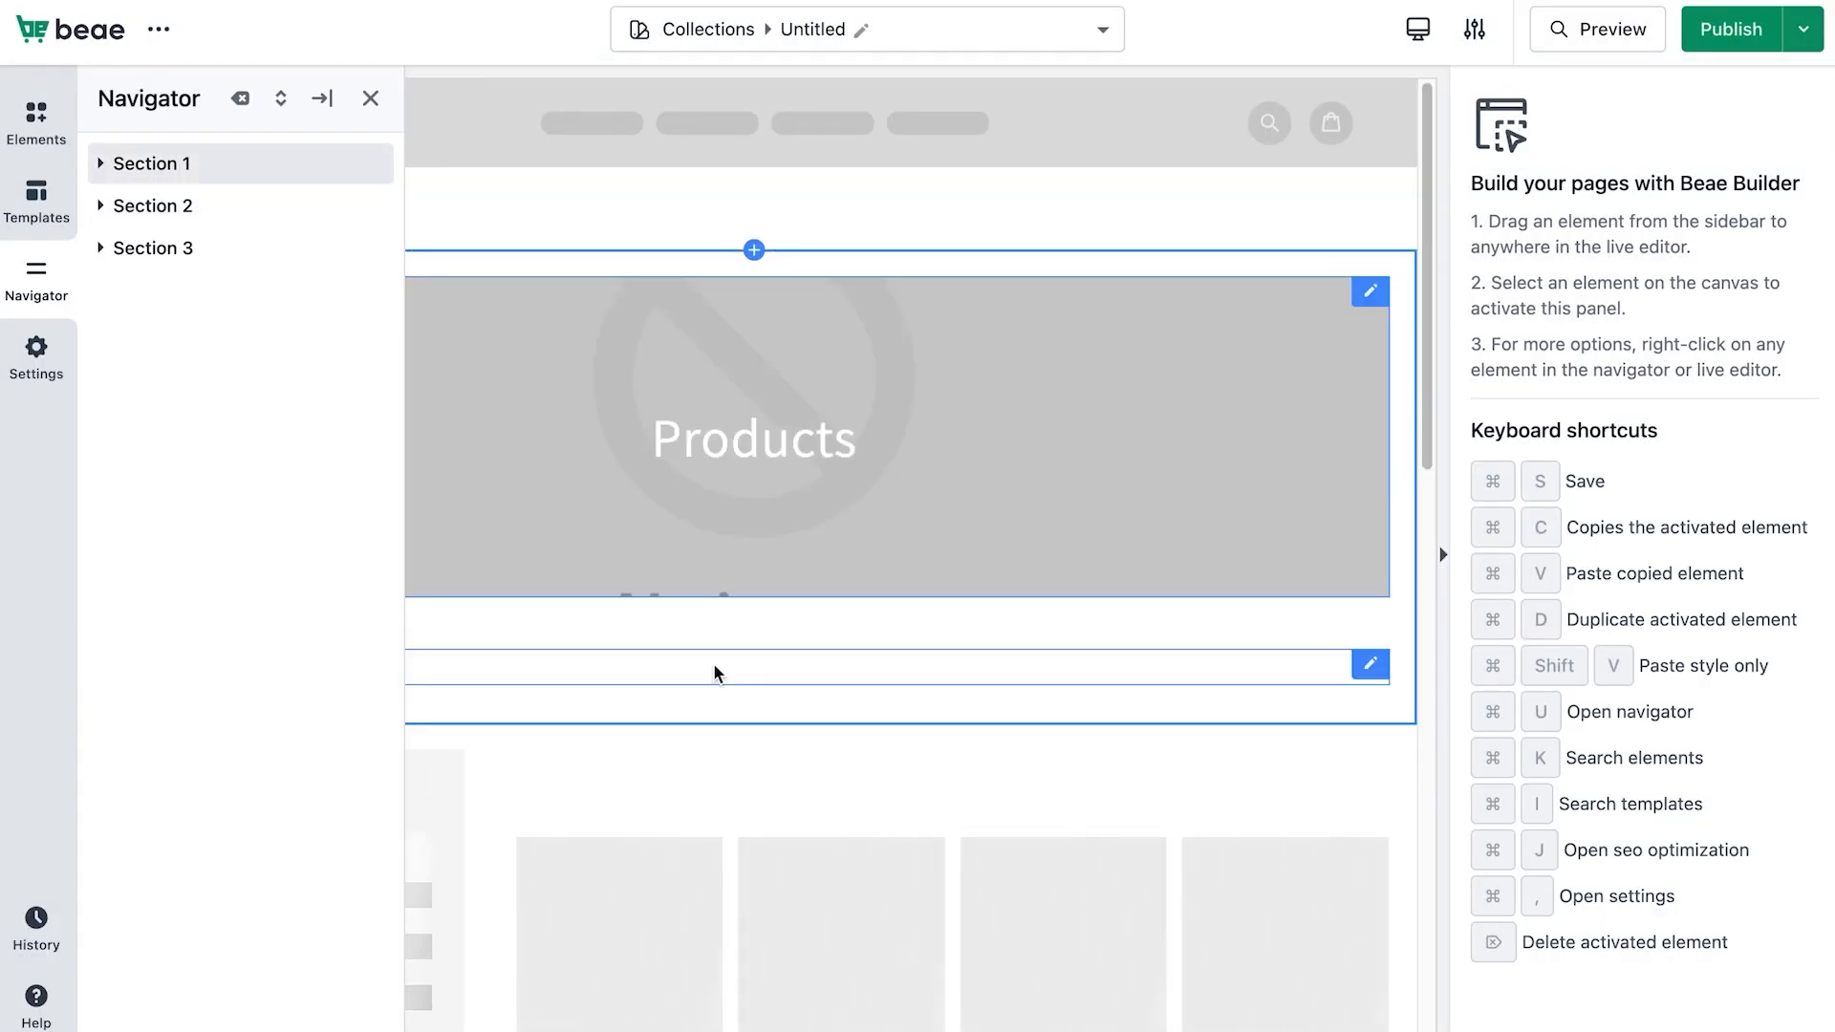
Add a collection Toolbar element in a new section between the breadcrumb and the filter and product grid section.
left_click(754, 722)
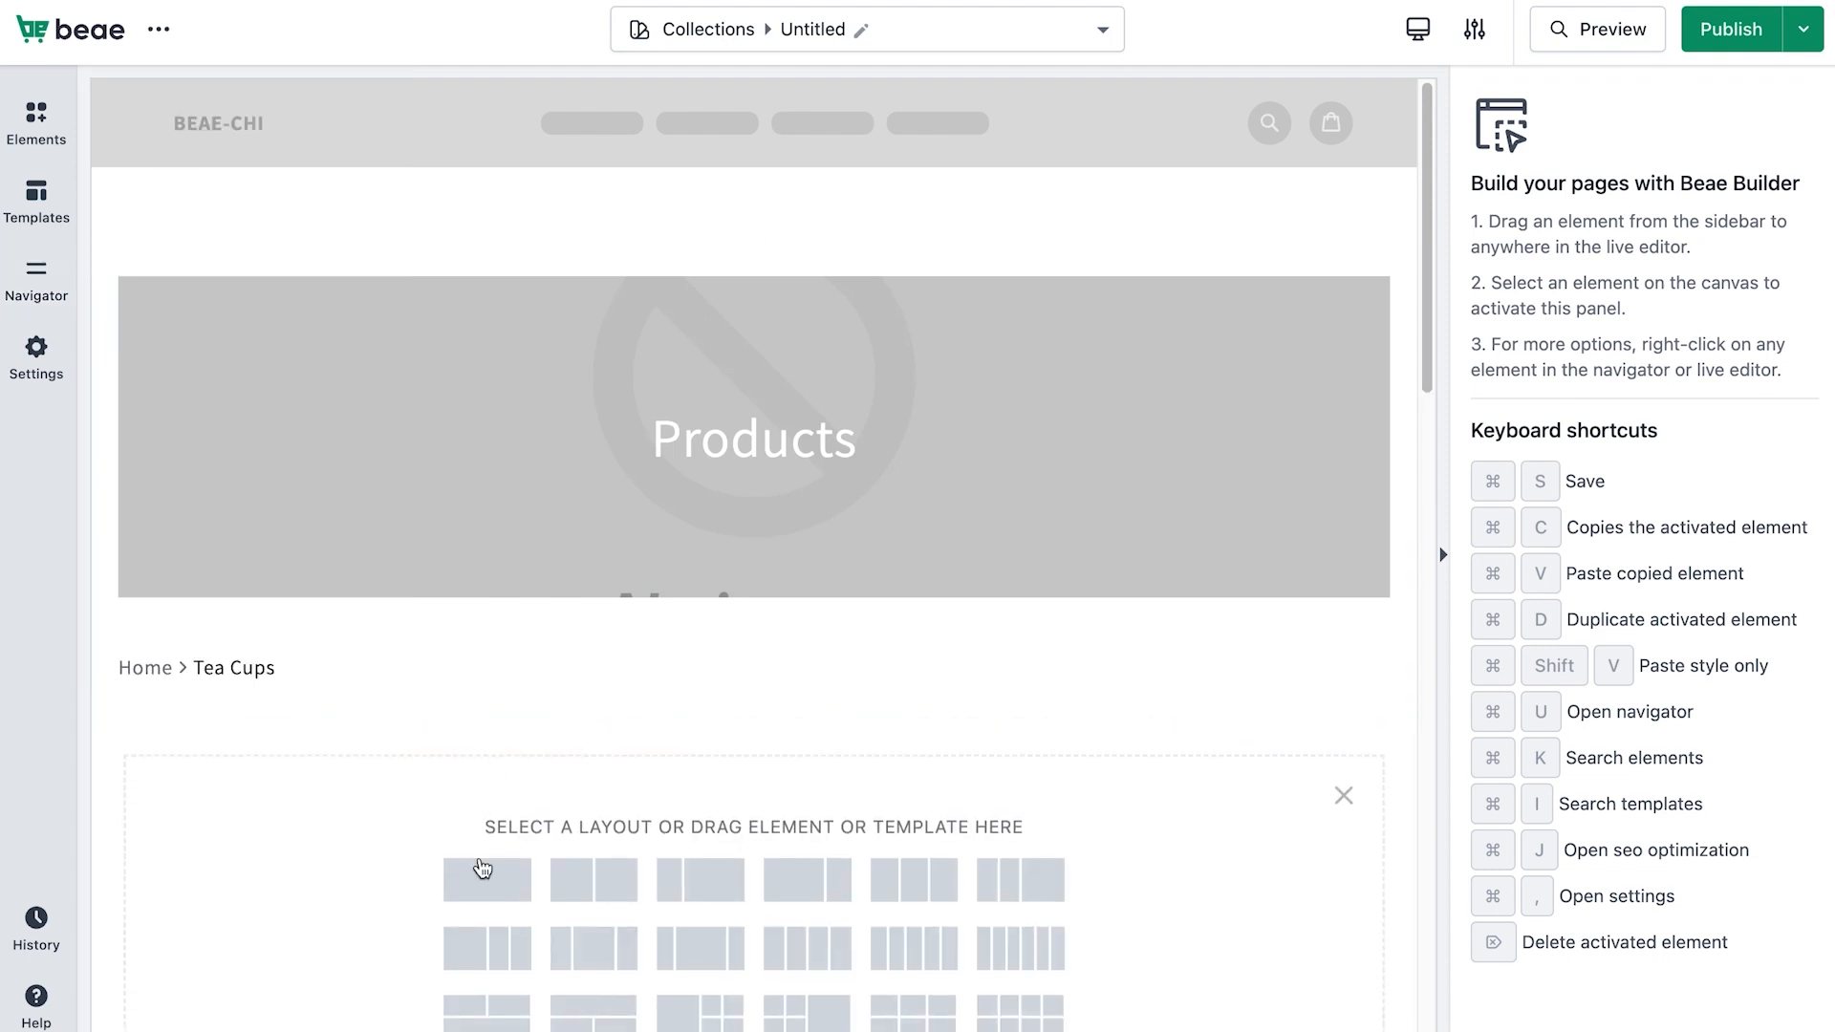
left_click(37, 134)
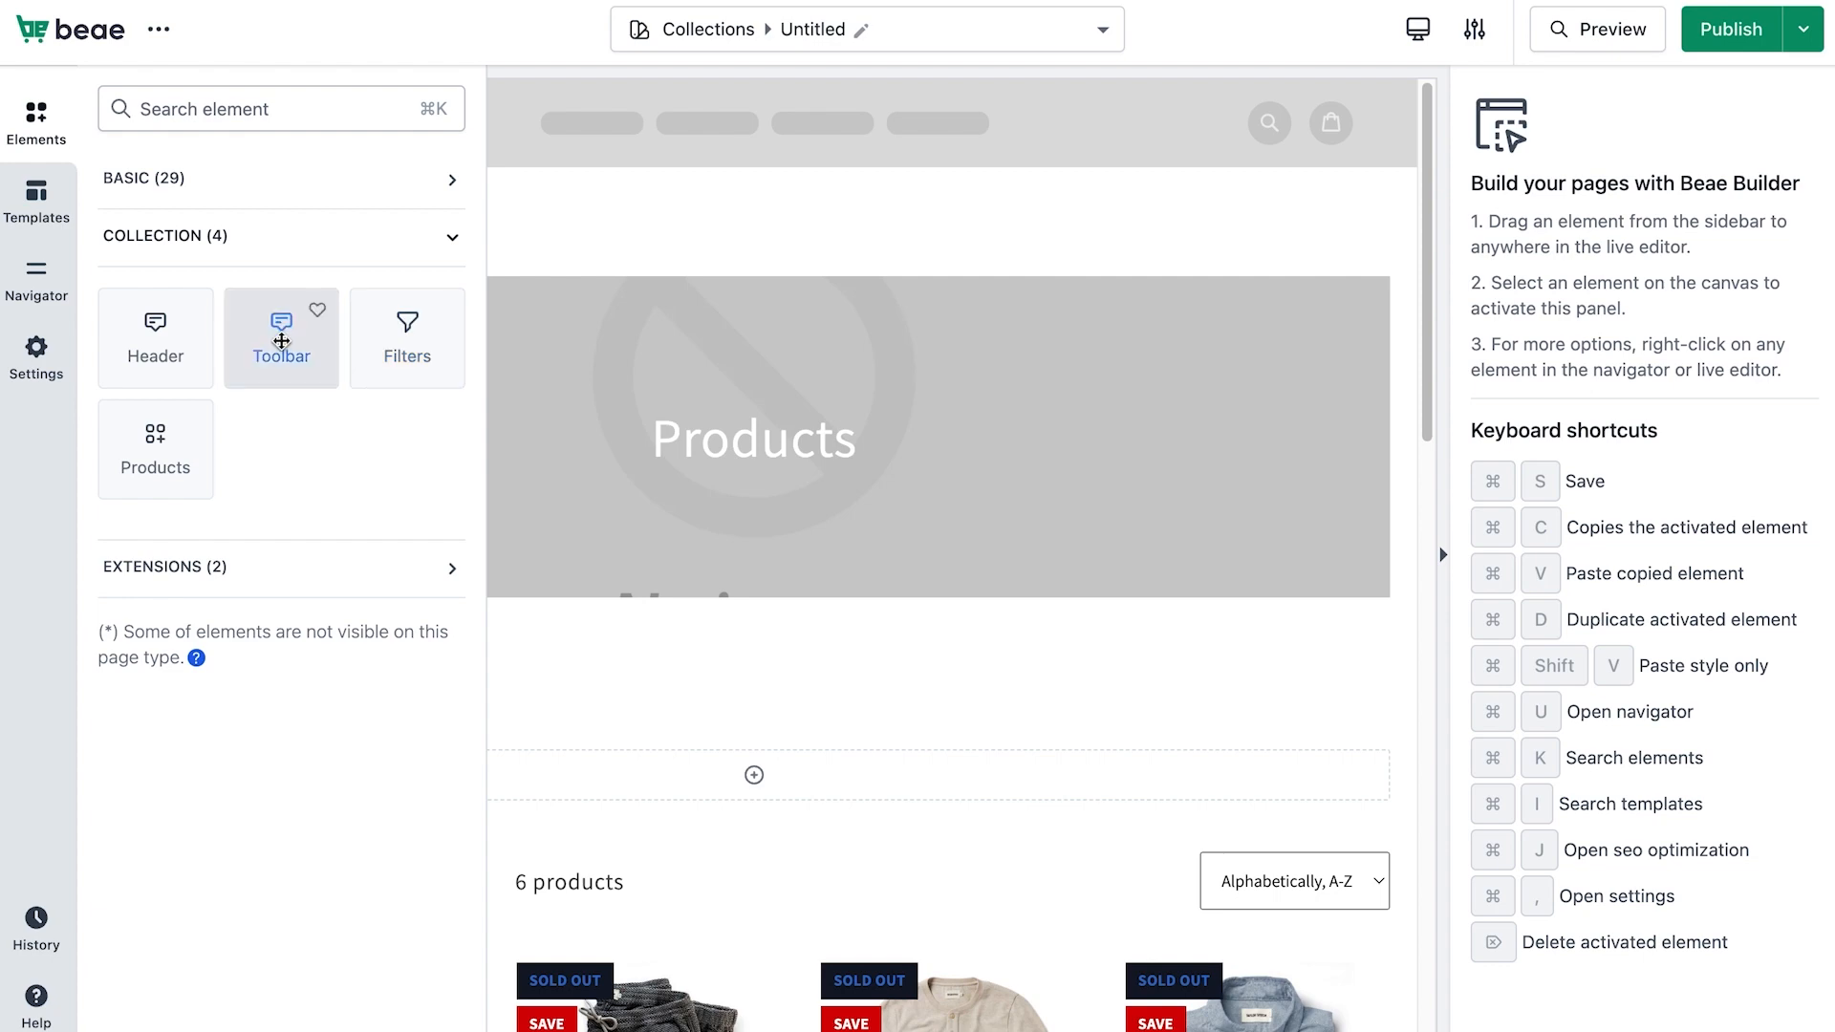
left_click_drag(278, 335, 794, 741)
scroll(750, 537, "down", 3)
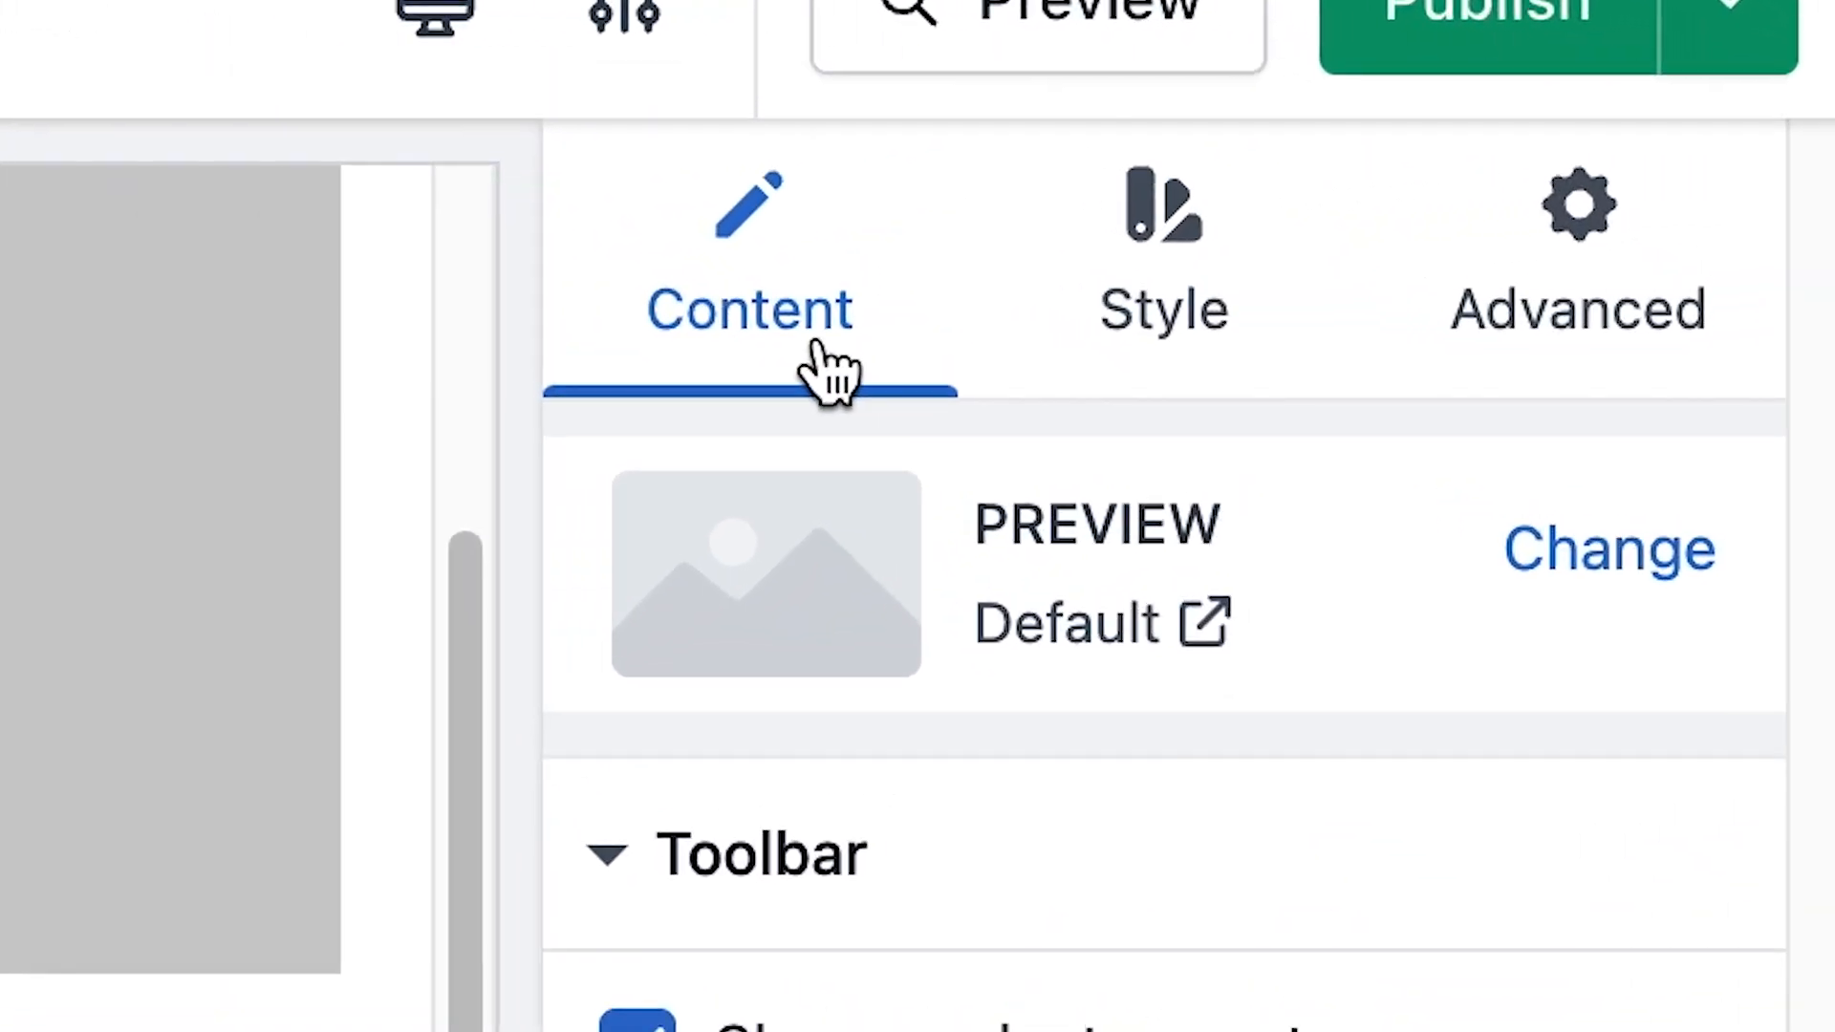
Look over the new toolbar's style and advanced settings, returning to its content settings.
left_click(1154, 334)
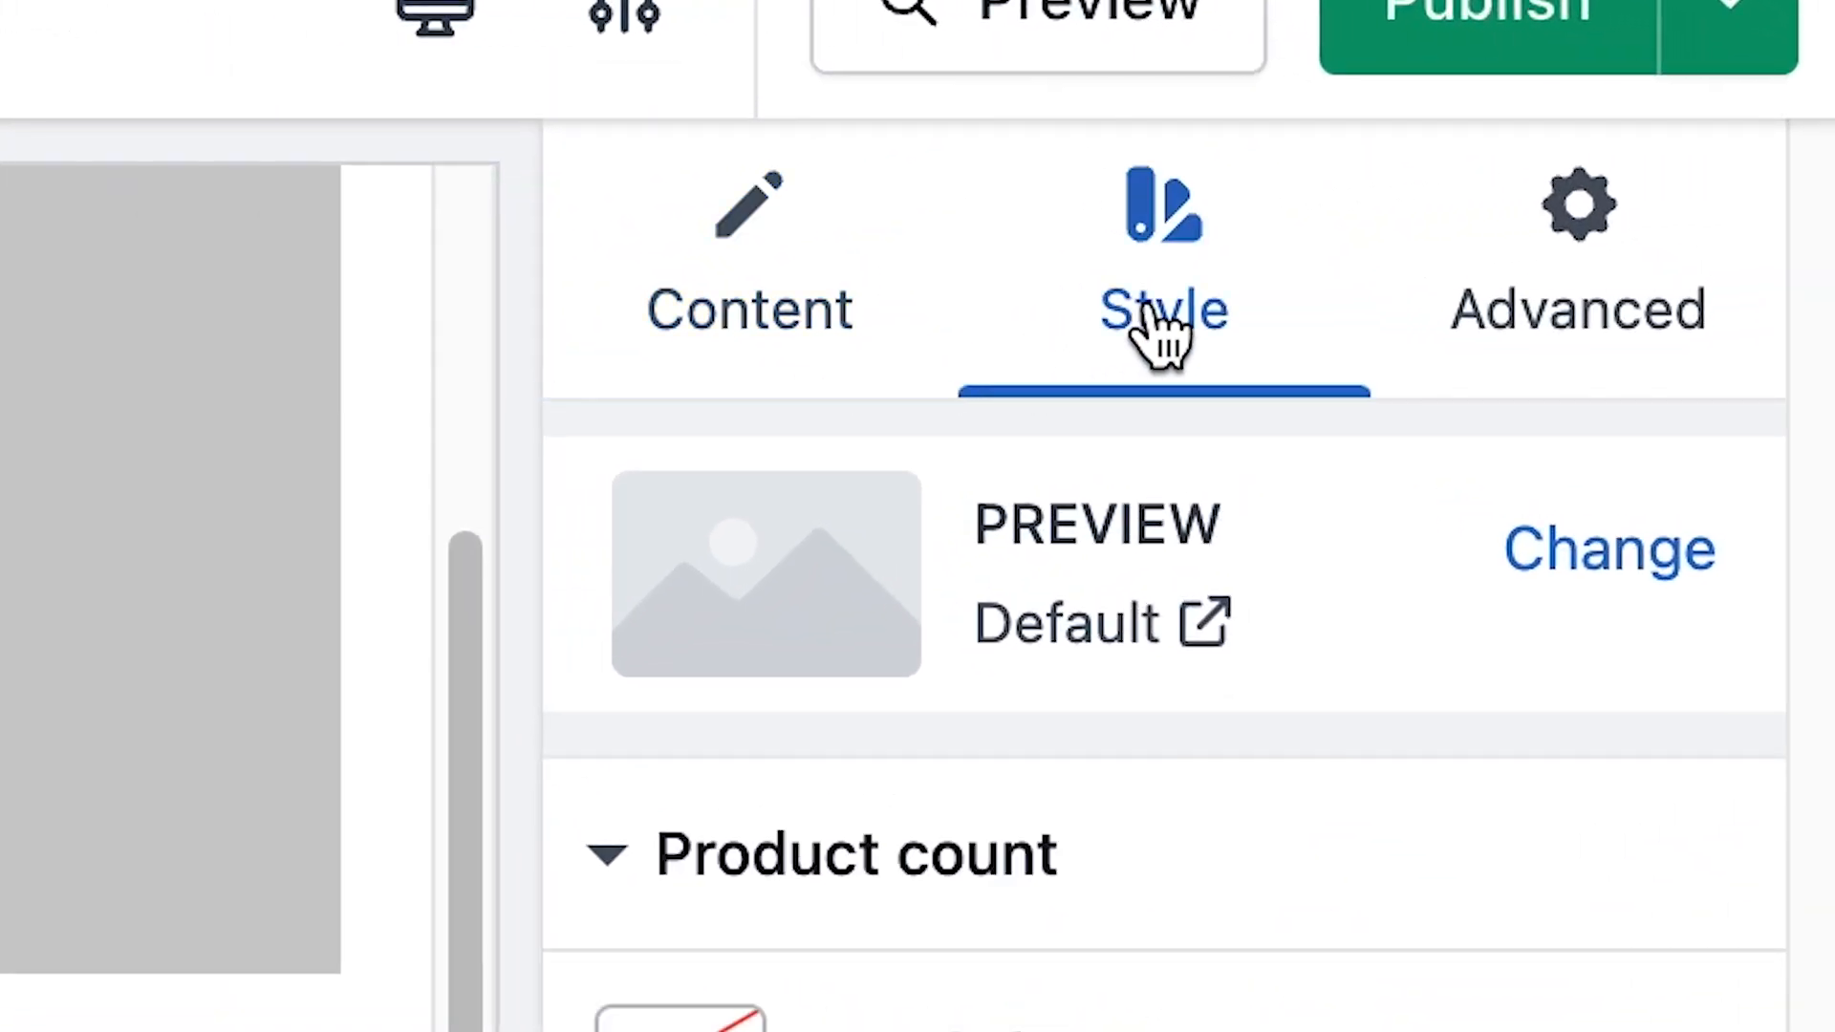
left_click(1522, 304)
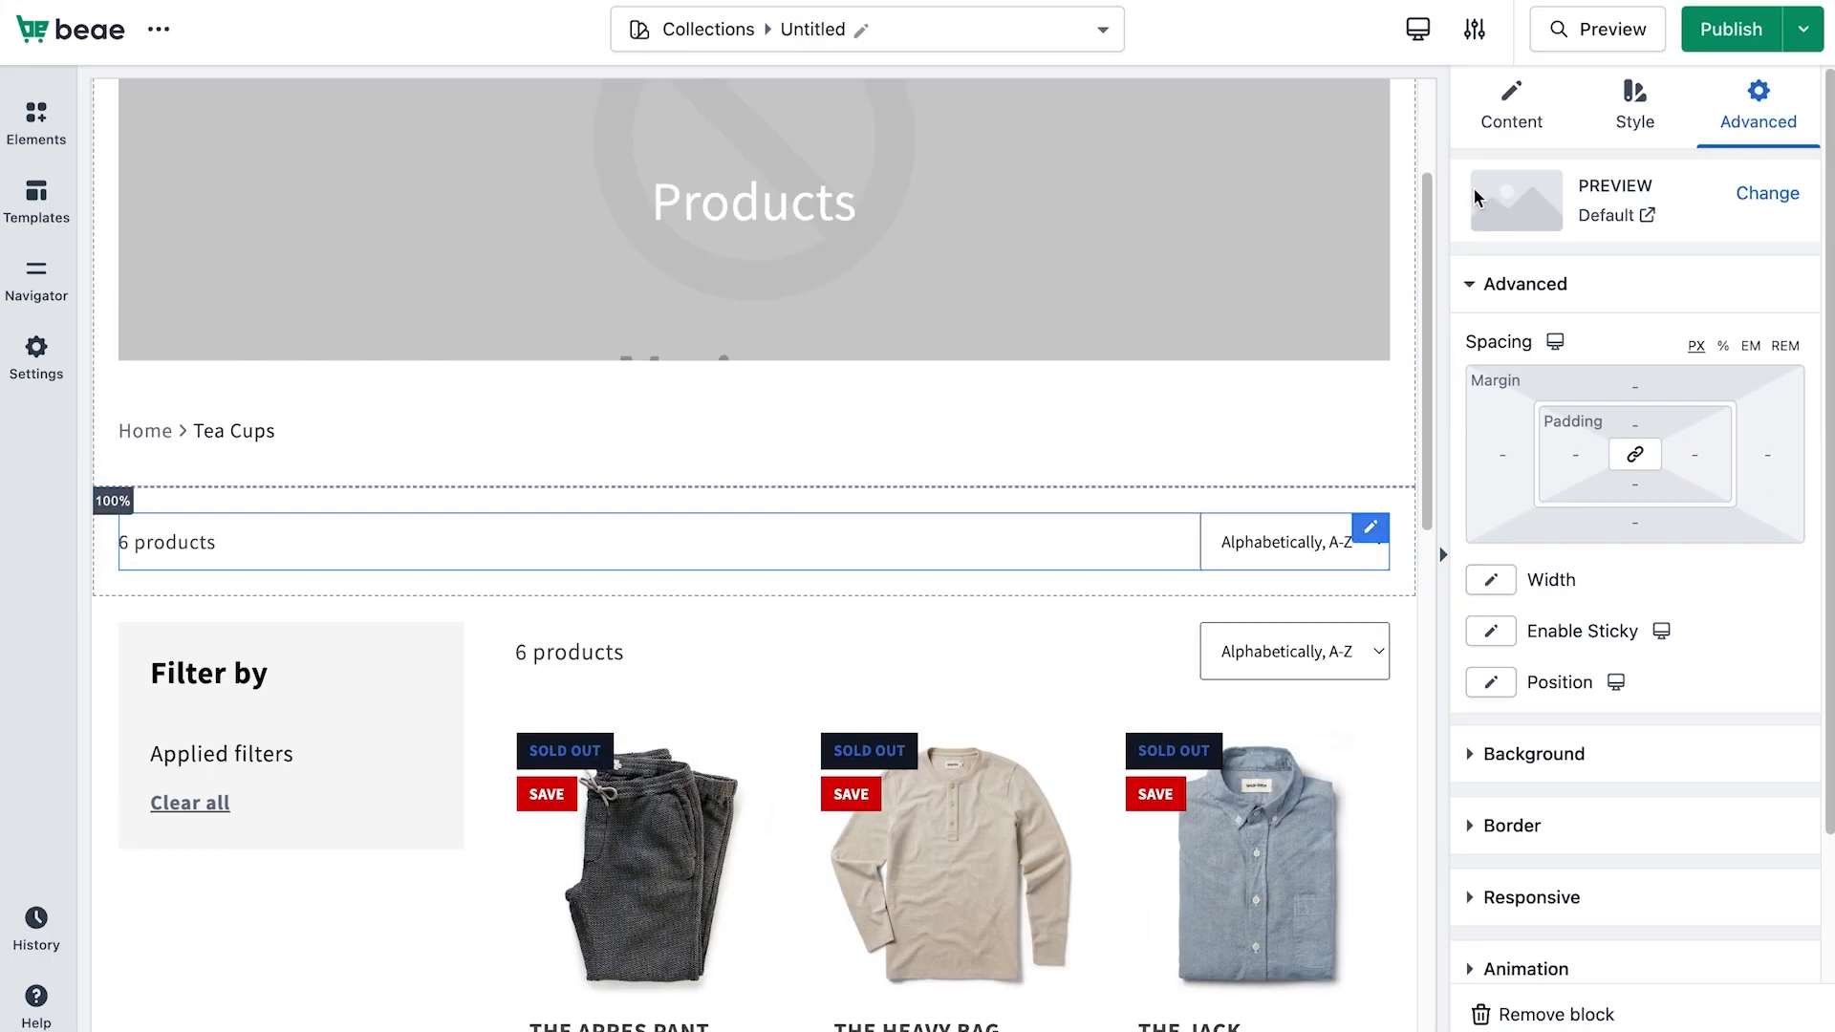
left_click(1514, 113)
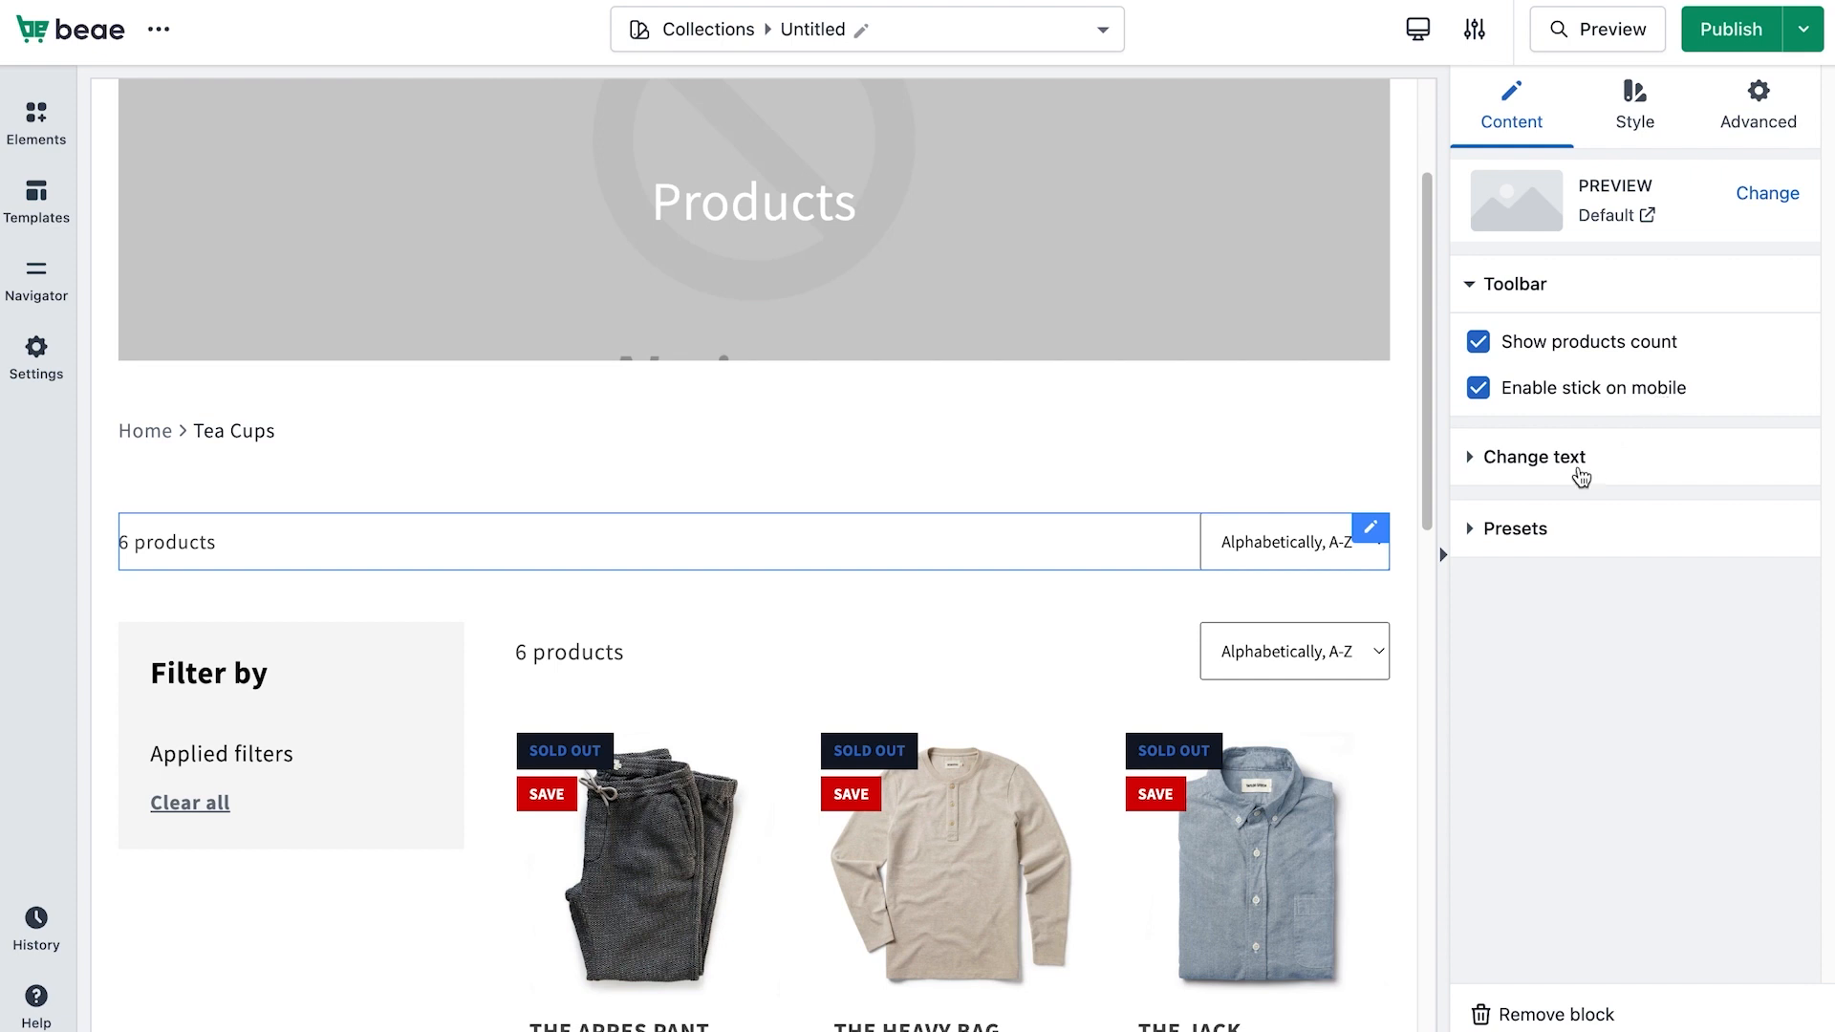
Change the toolbar's product count text to "{{count}} Products".
left_click(1582, 478)
left_click(1643, 475)
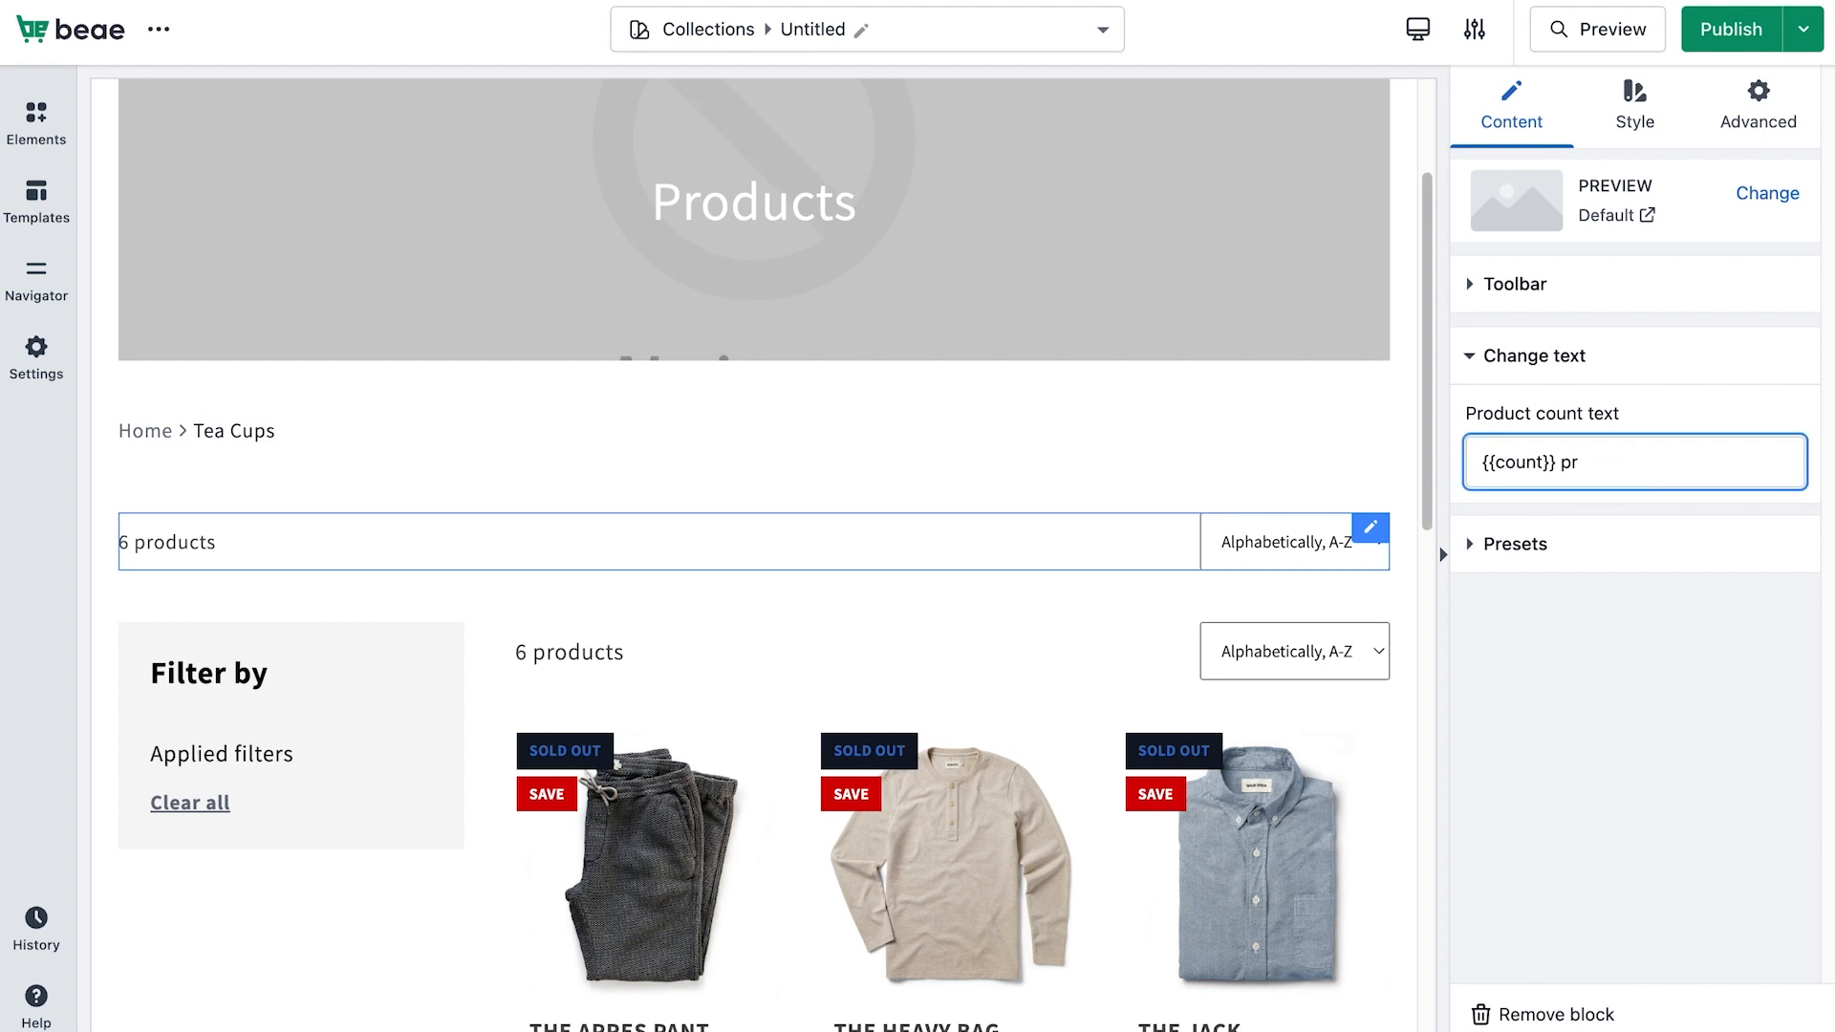
key("BackSpace")
key("BackSpace")
type("Pr")
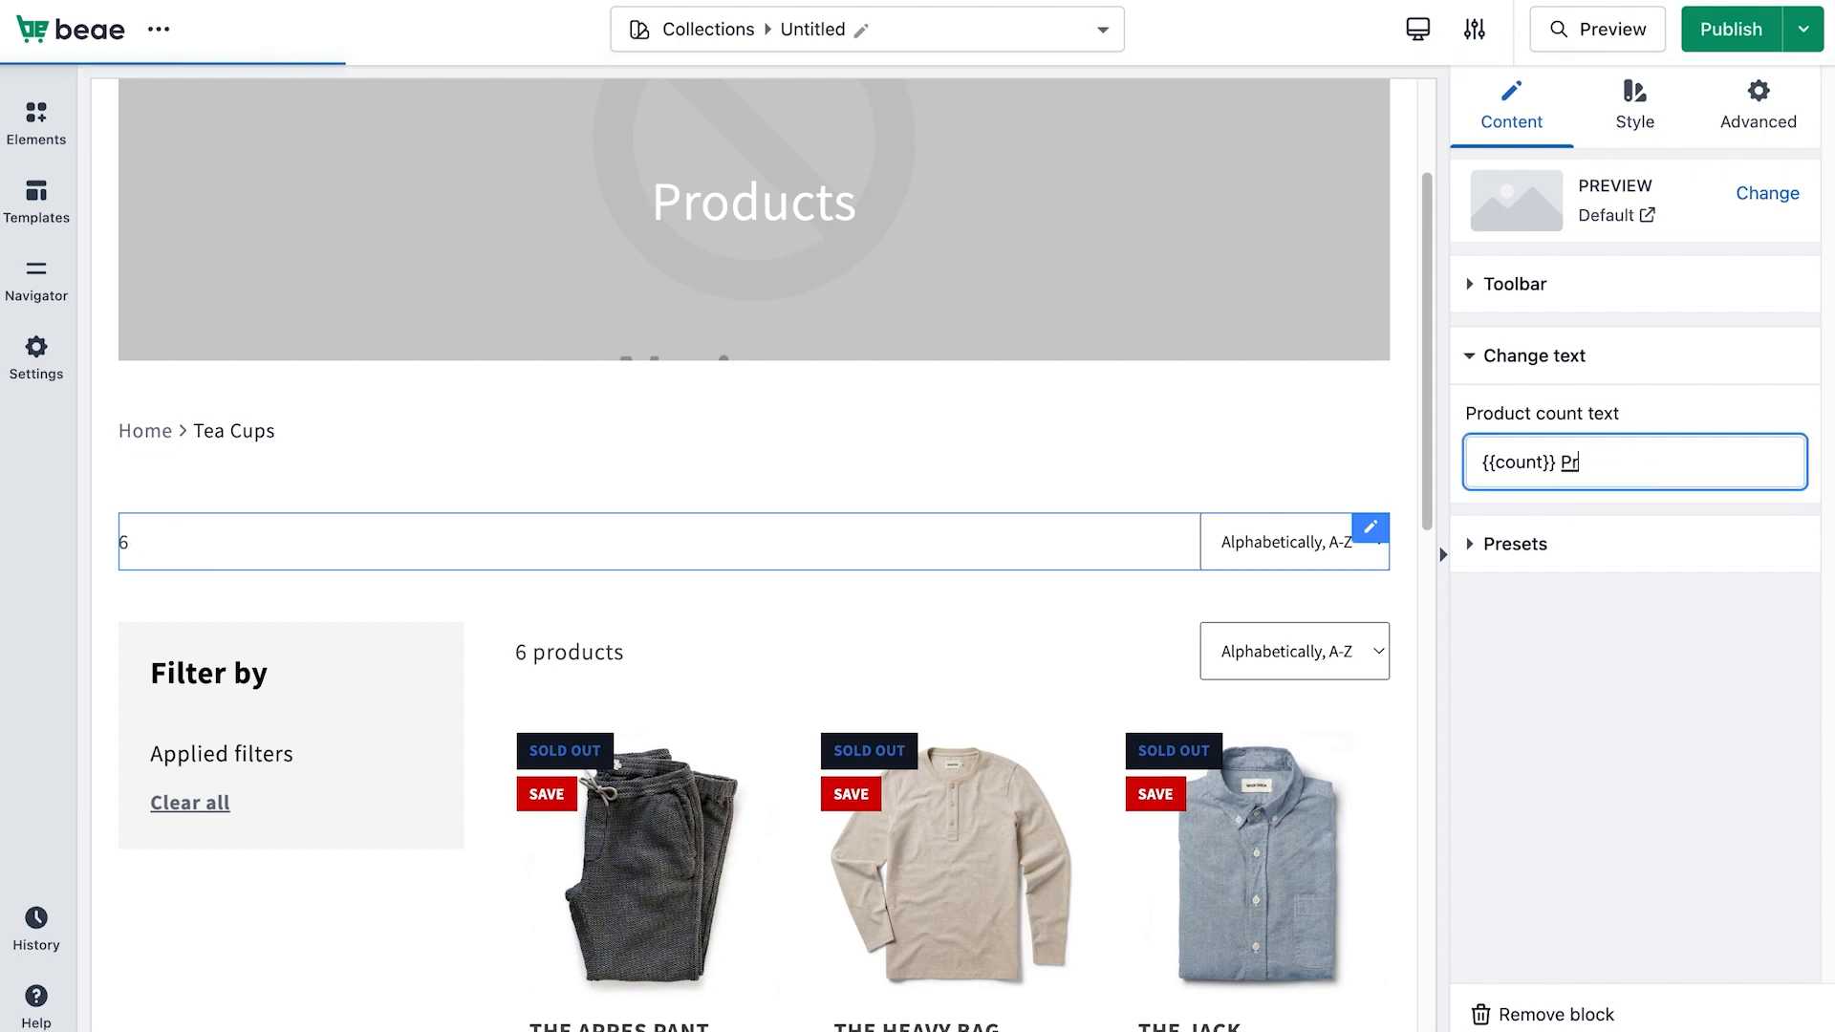
type("oduct")
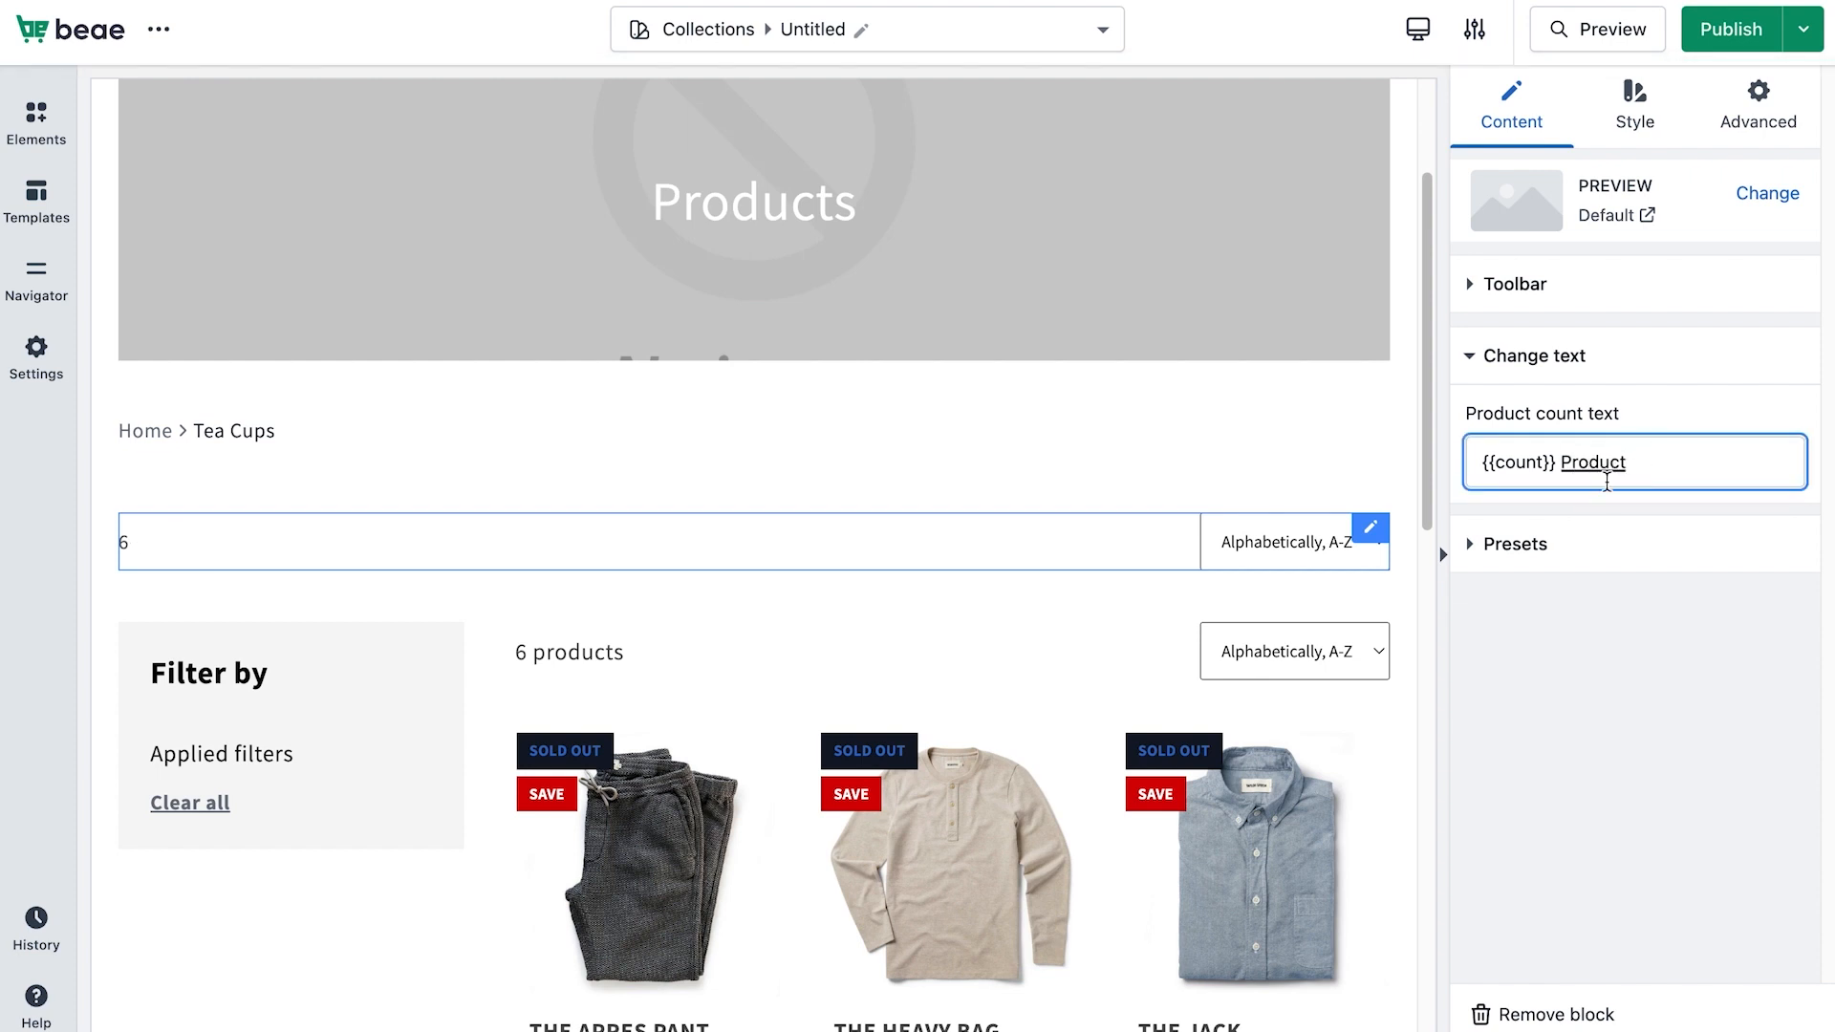
type("s")
left_click(1627, 621)
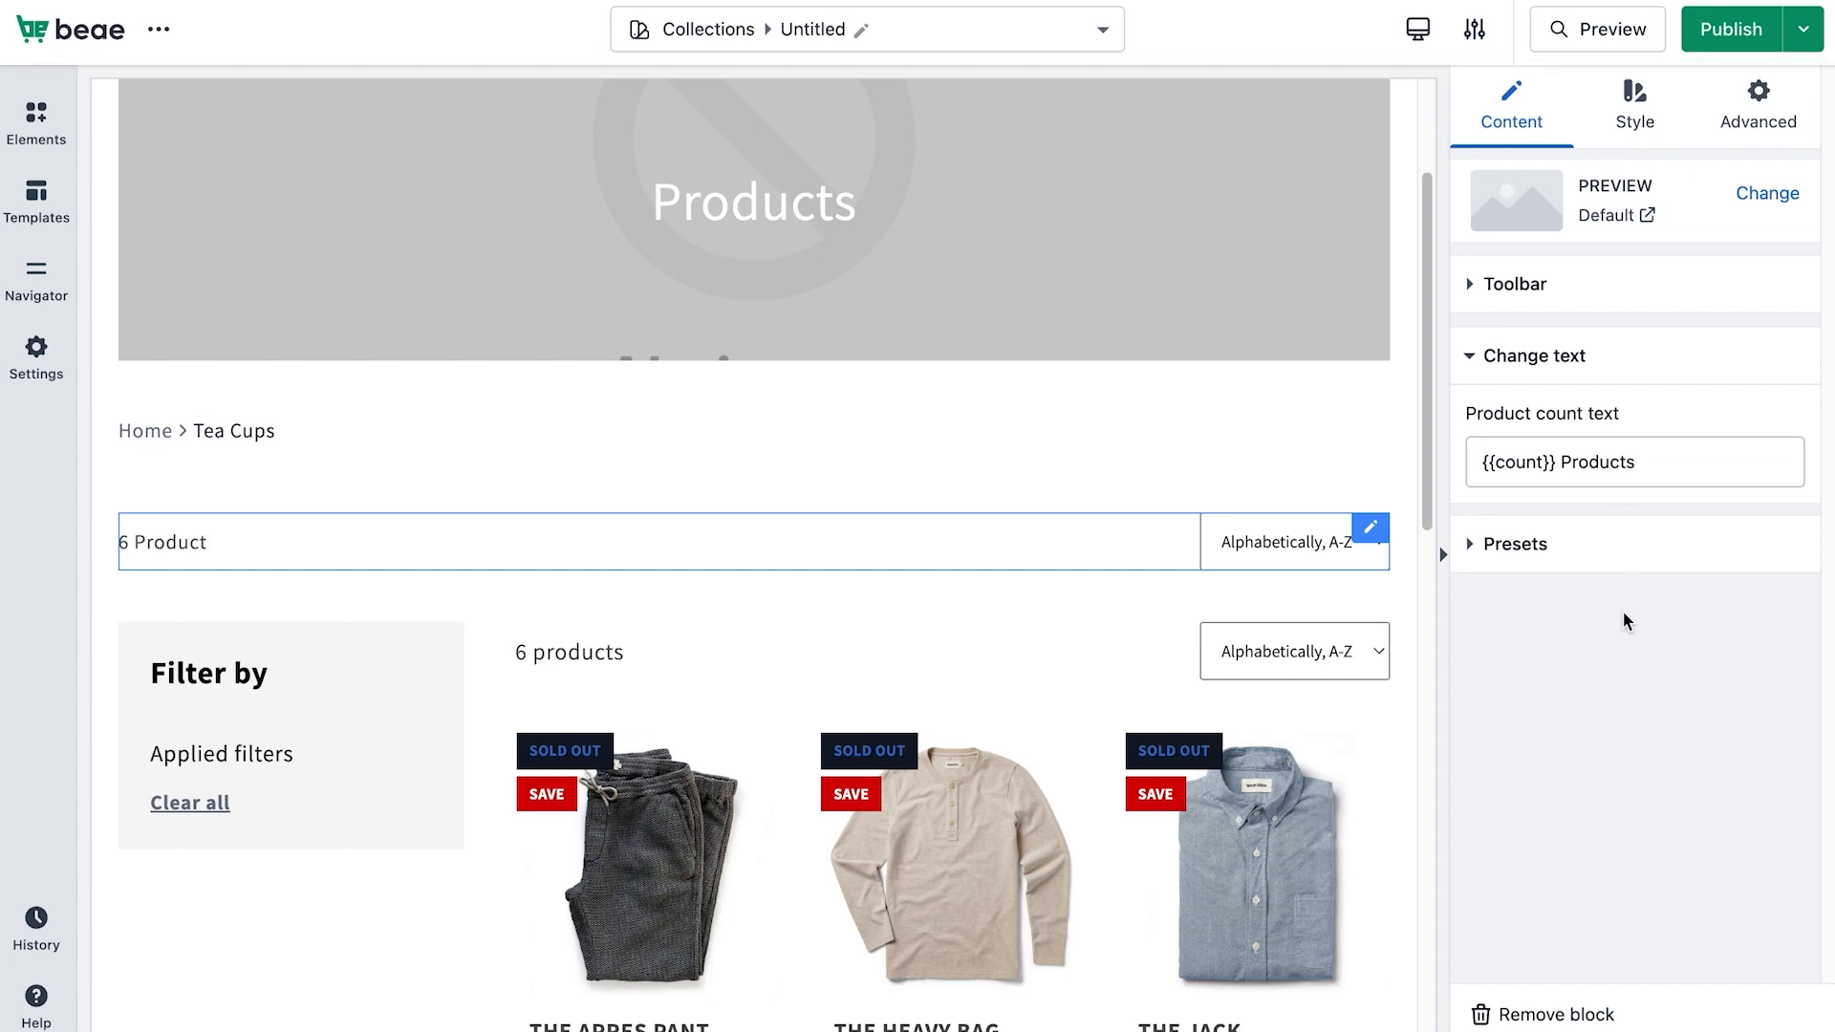
Look through the library presets and saved presets available for the toolbar.
left_click(1596, 567)
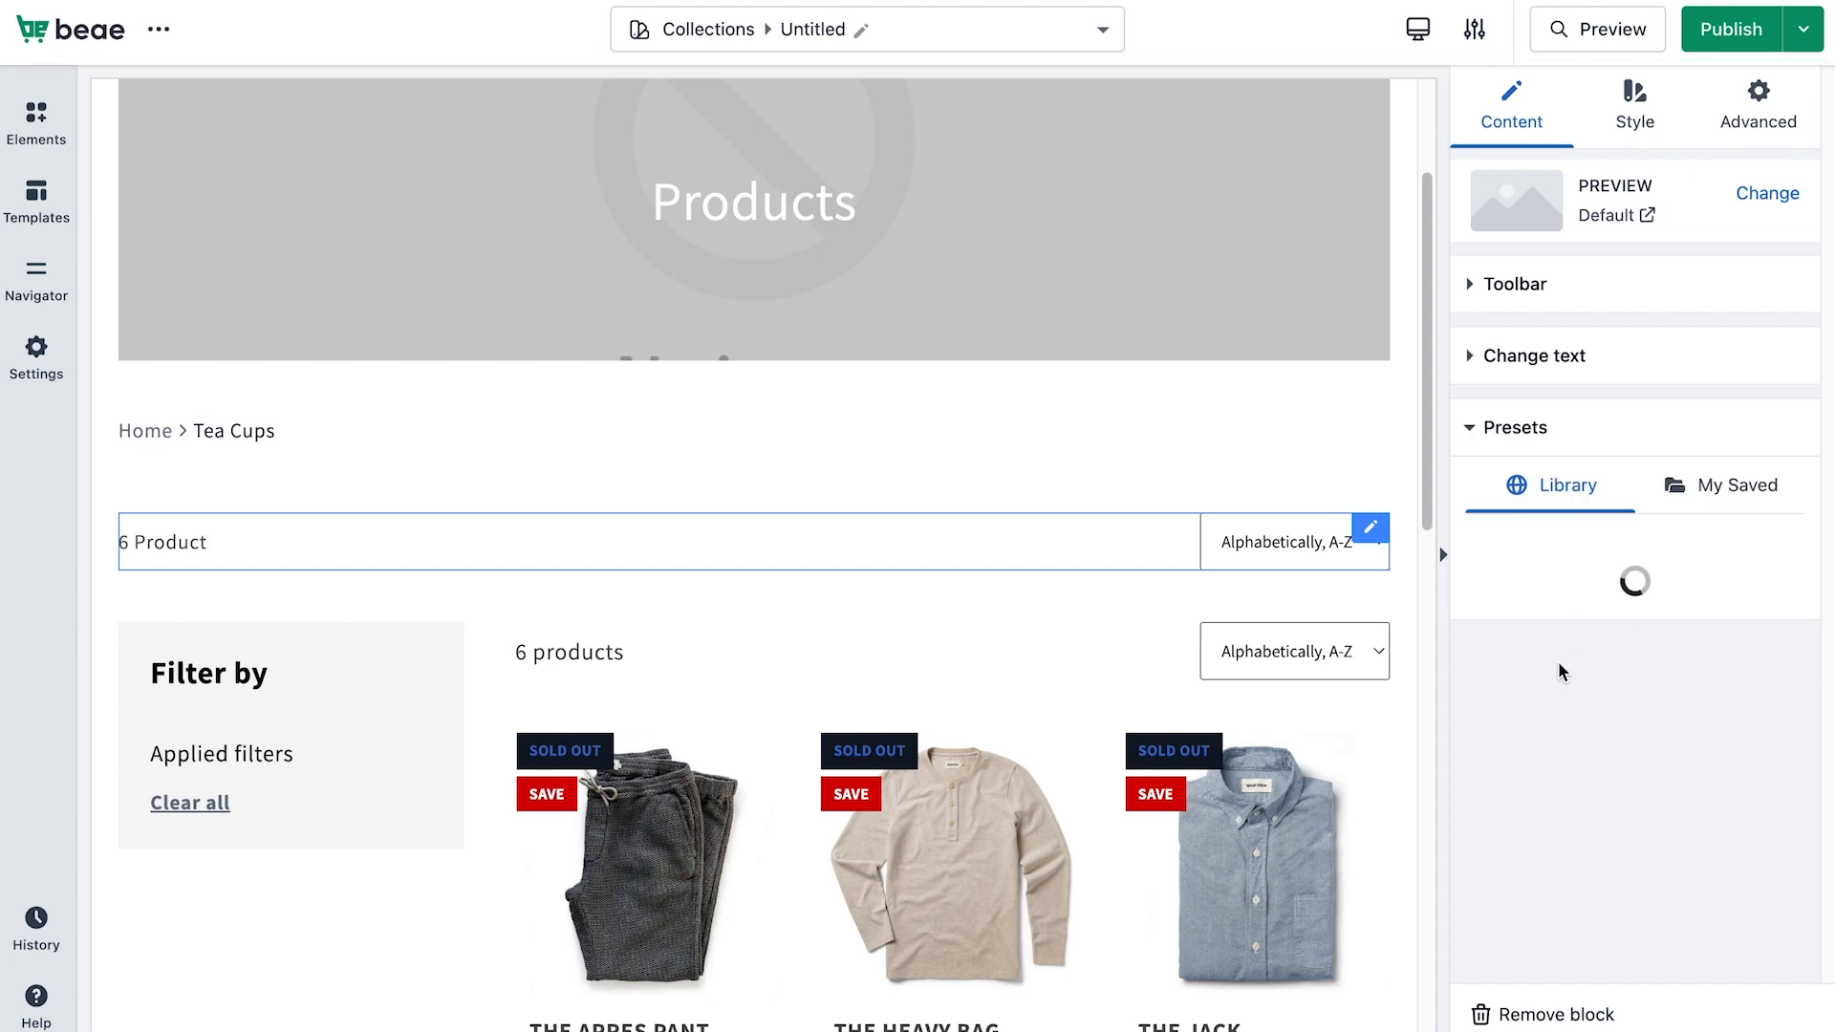
scroll(1563, 755, "down", 1)
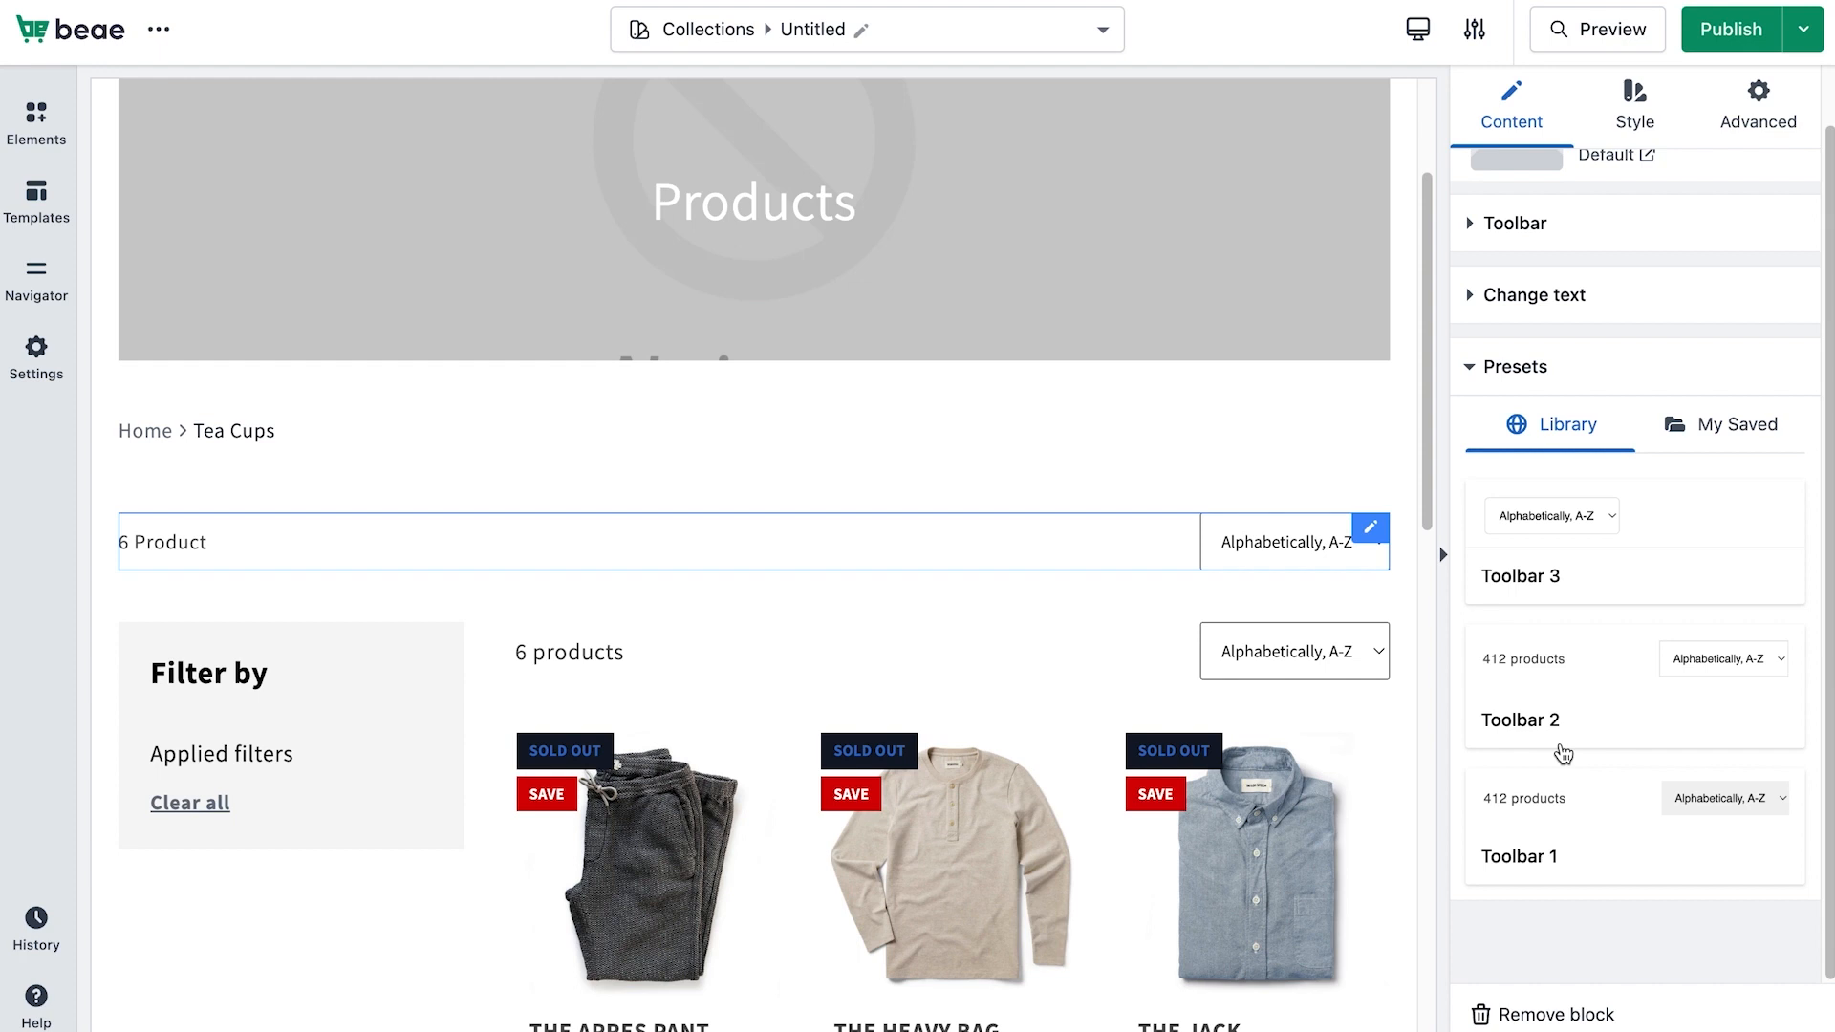
scroll(1564, 755, "up", 1)
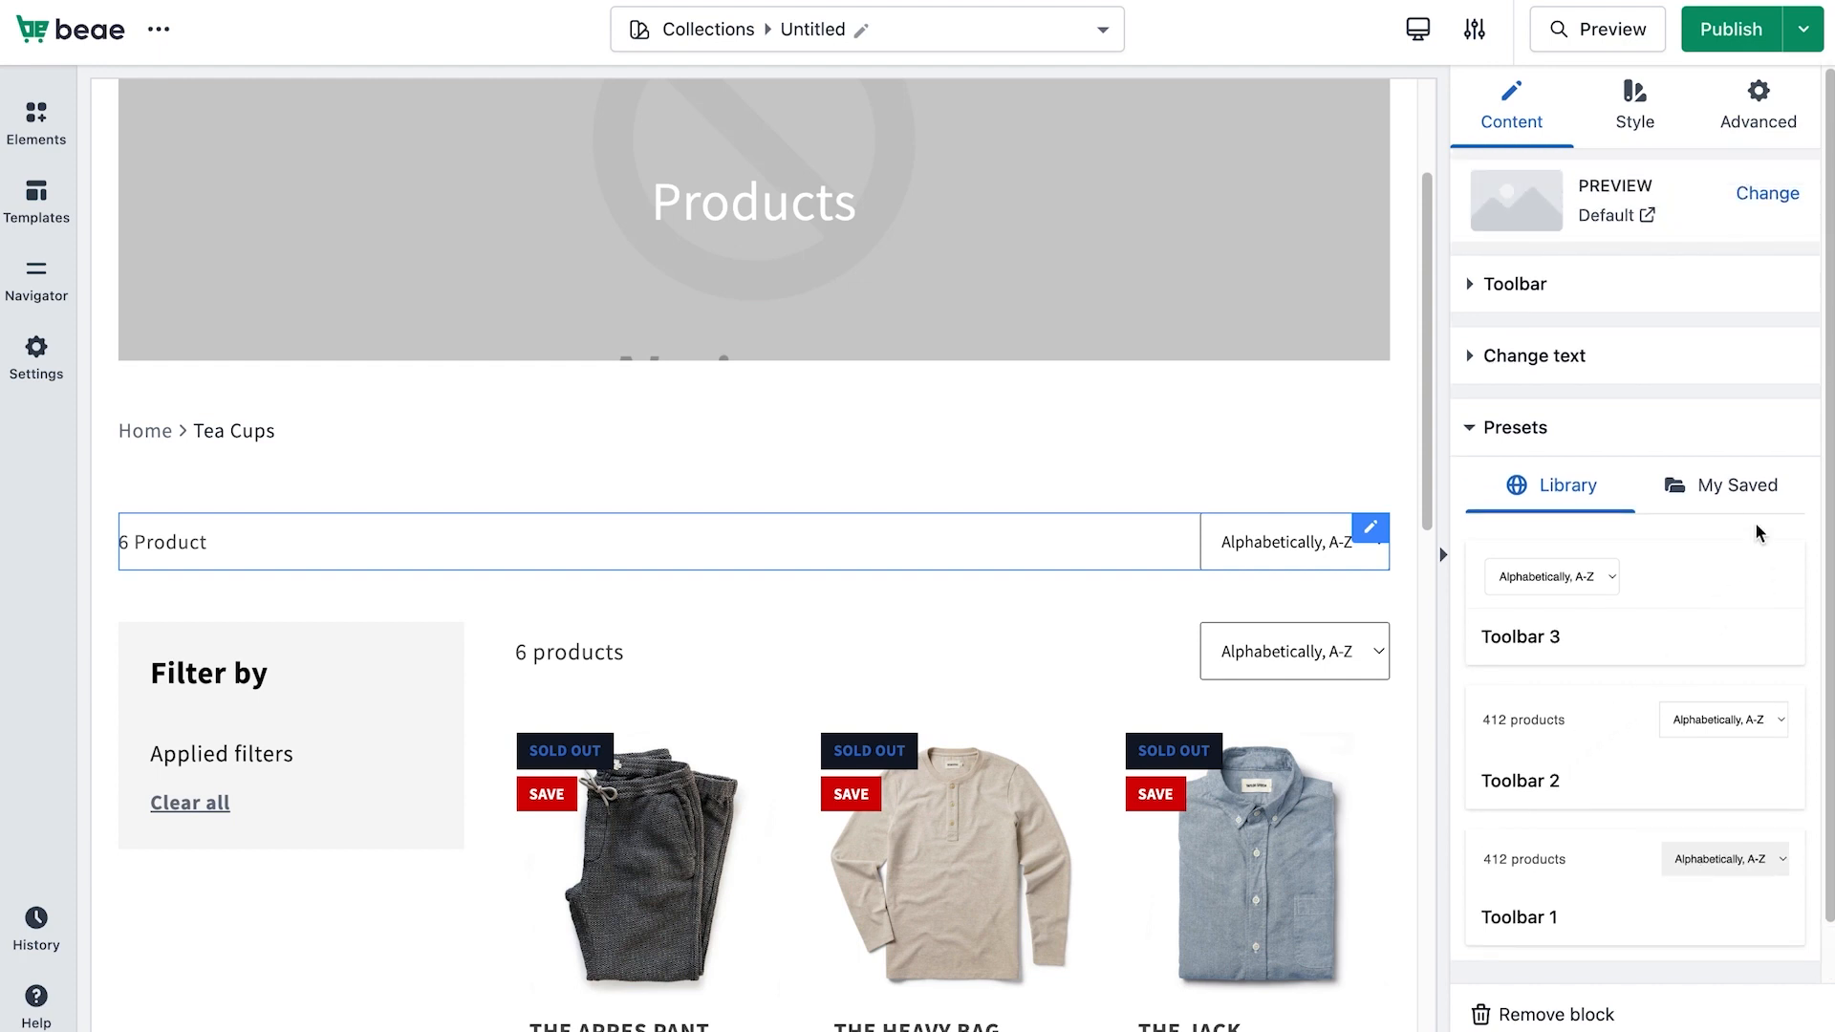
left_click(1755, 495)
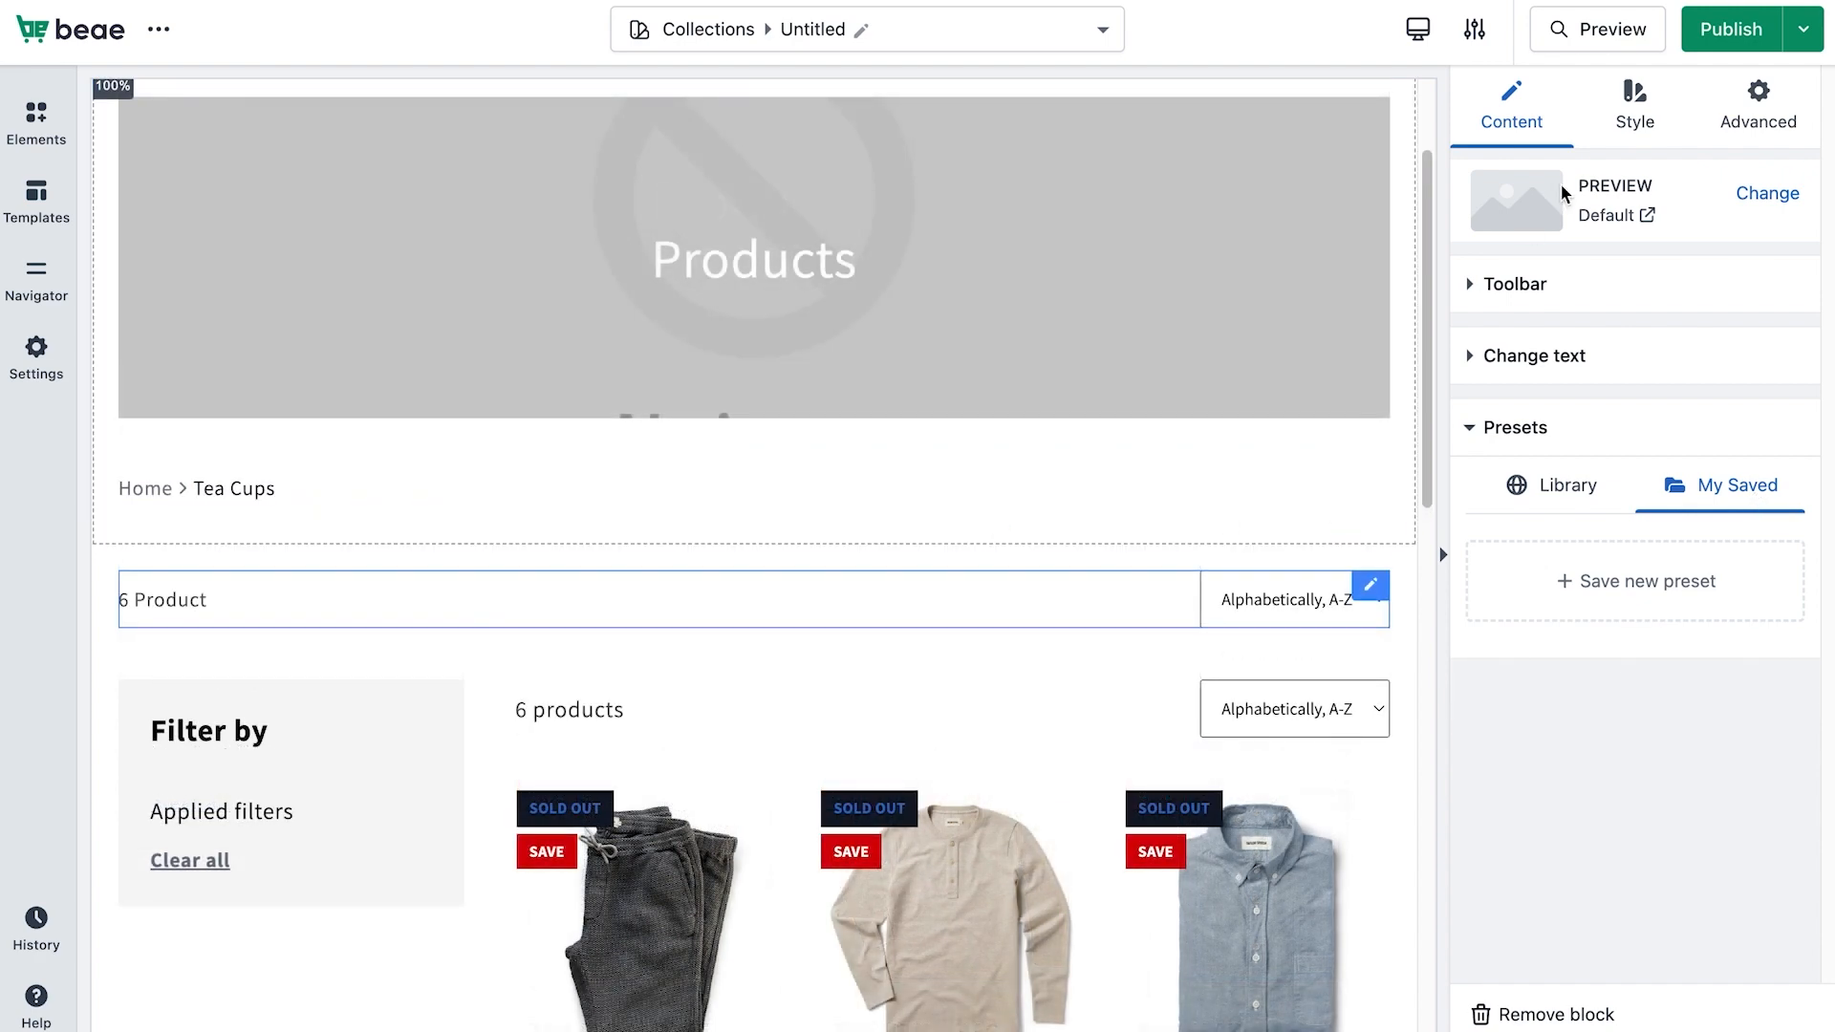
Set the text color of the toolbar's product count to near-black.
left_click(1642, 126)
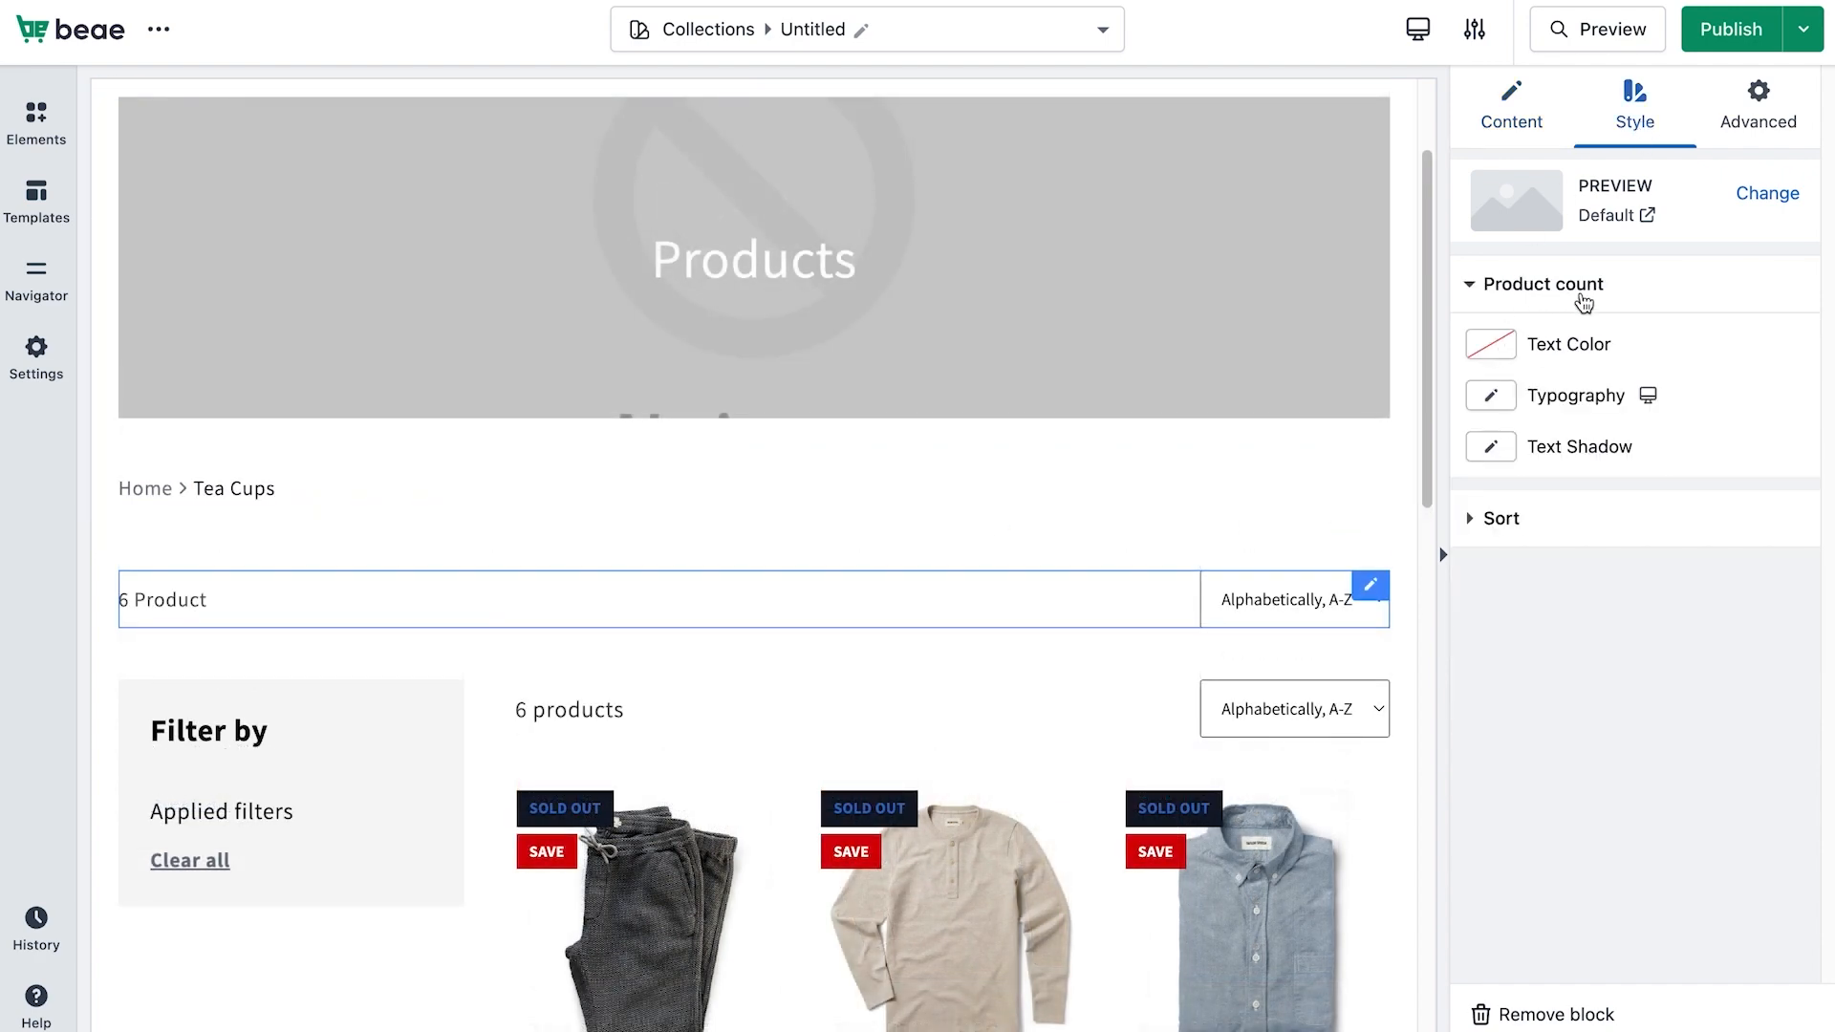
left_click(1501, 520)
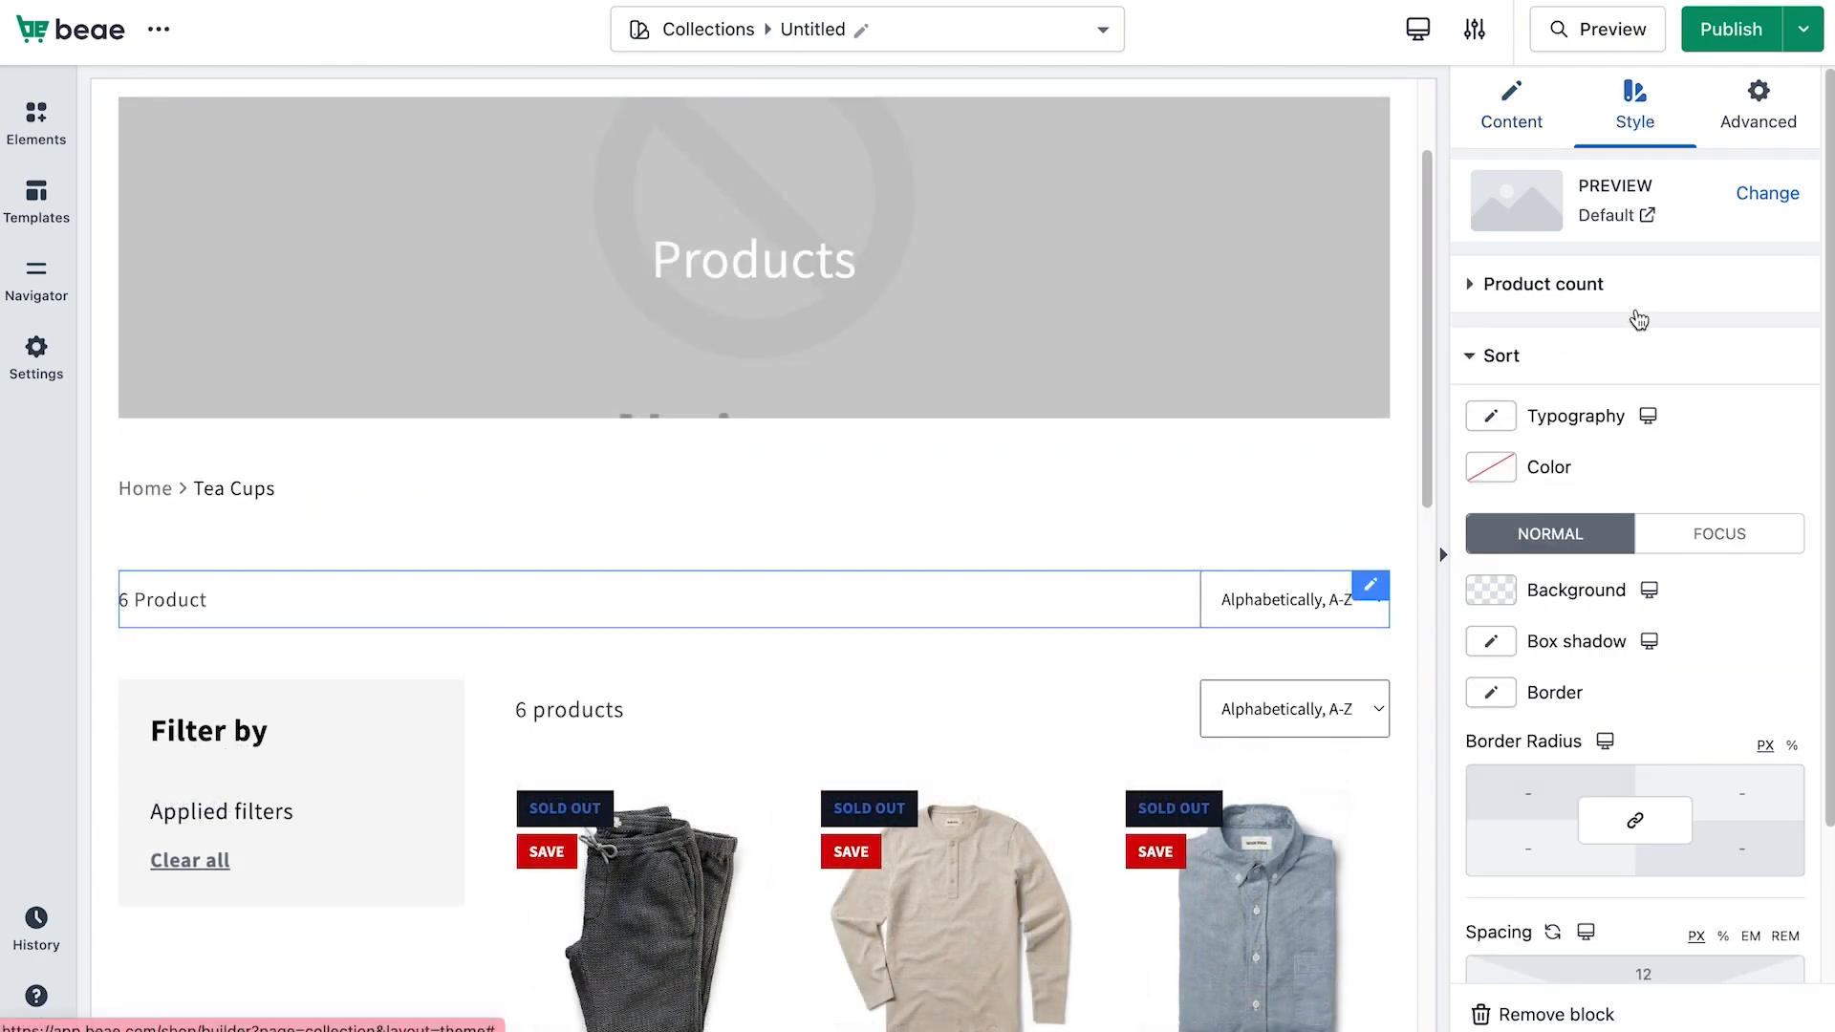
left_click(1636, 287)
left_click(1491, 346)
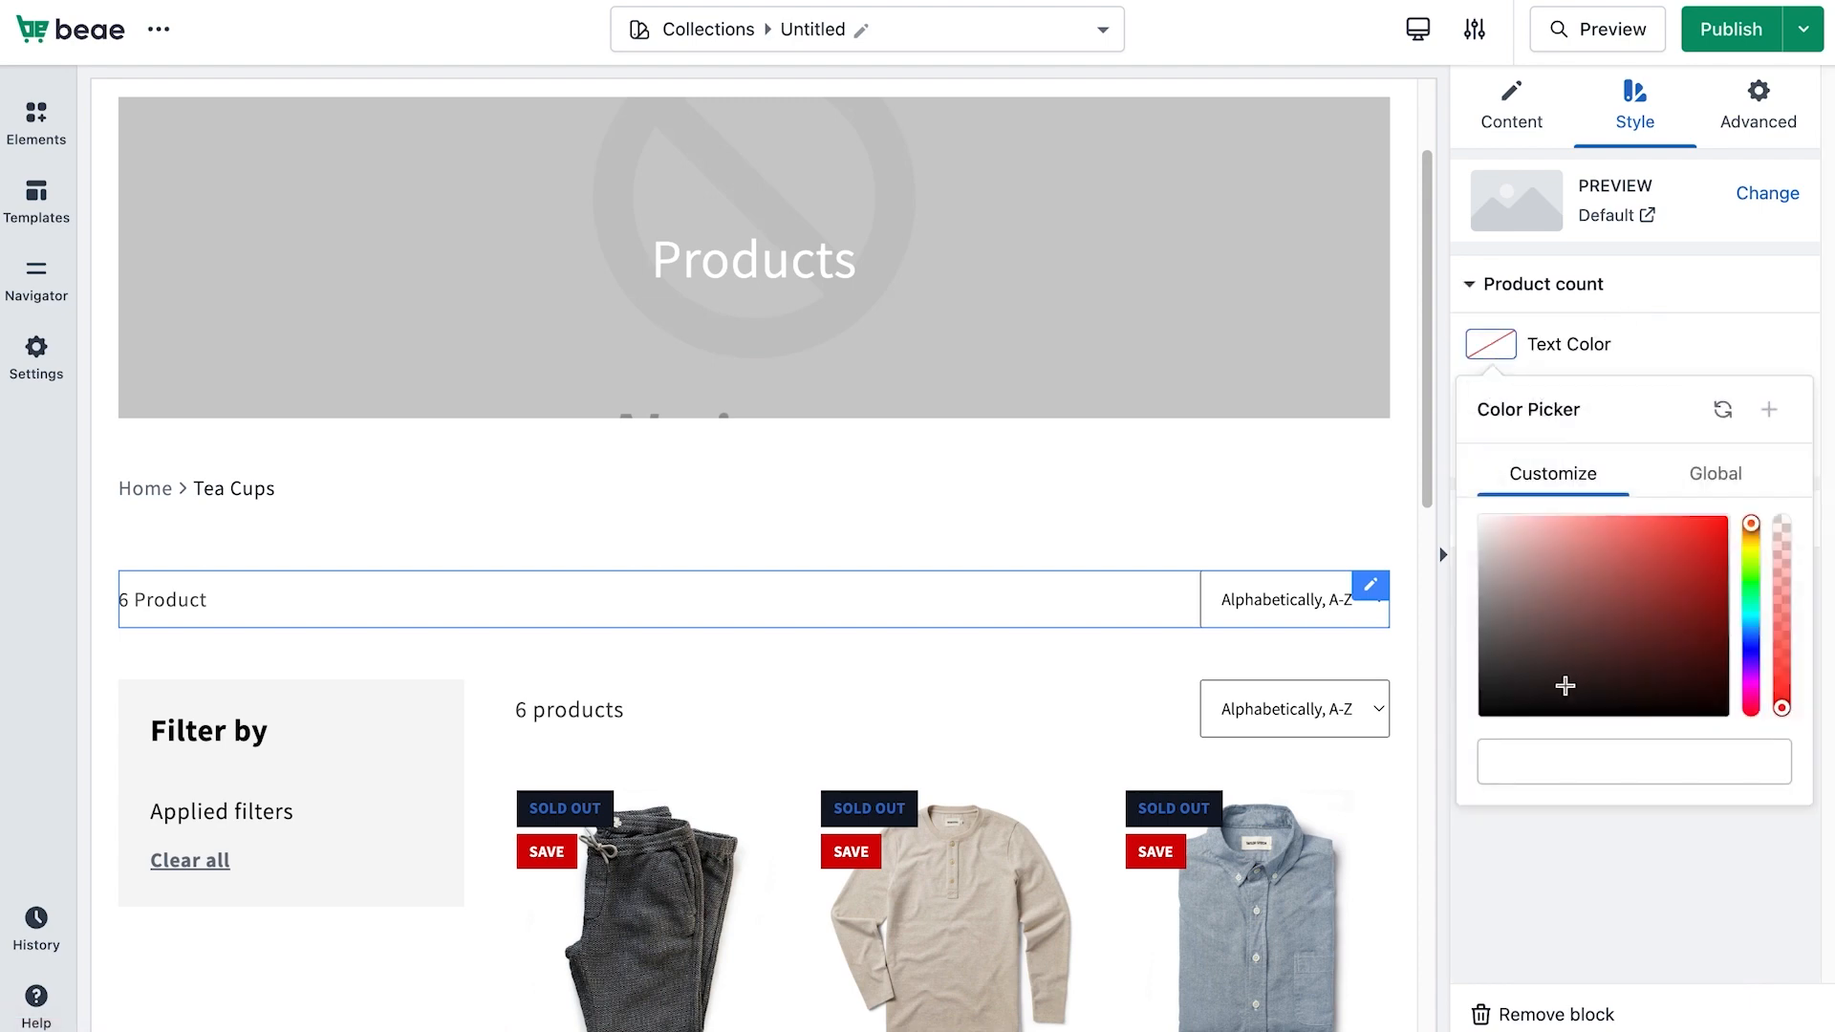
left_click(1574, 684)
left_click_drag(1581, 684, 1701, 704)
left_click(1685, 344)
Set the product count's font size to 19px and its font family to the Google font Open Sans.
left_click(1491, 395)
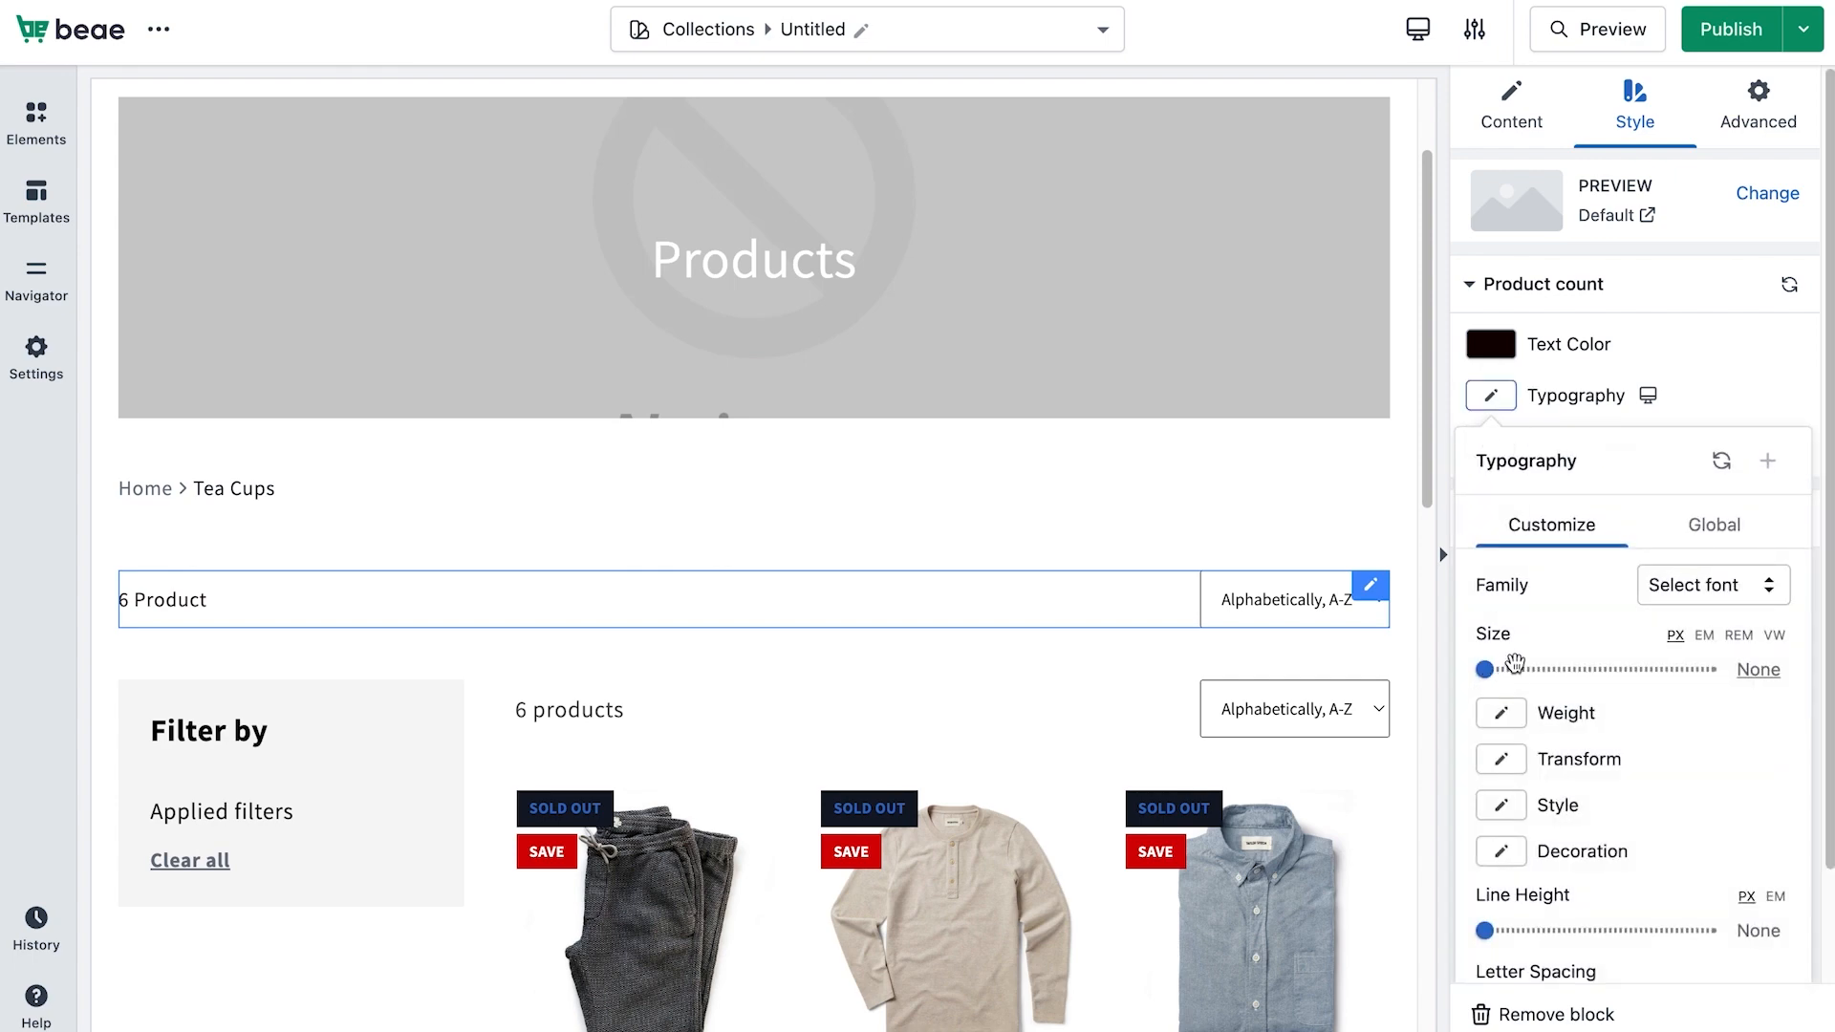
left_click_drag(1514, 663, 1504, 669)
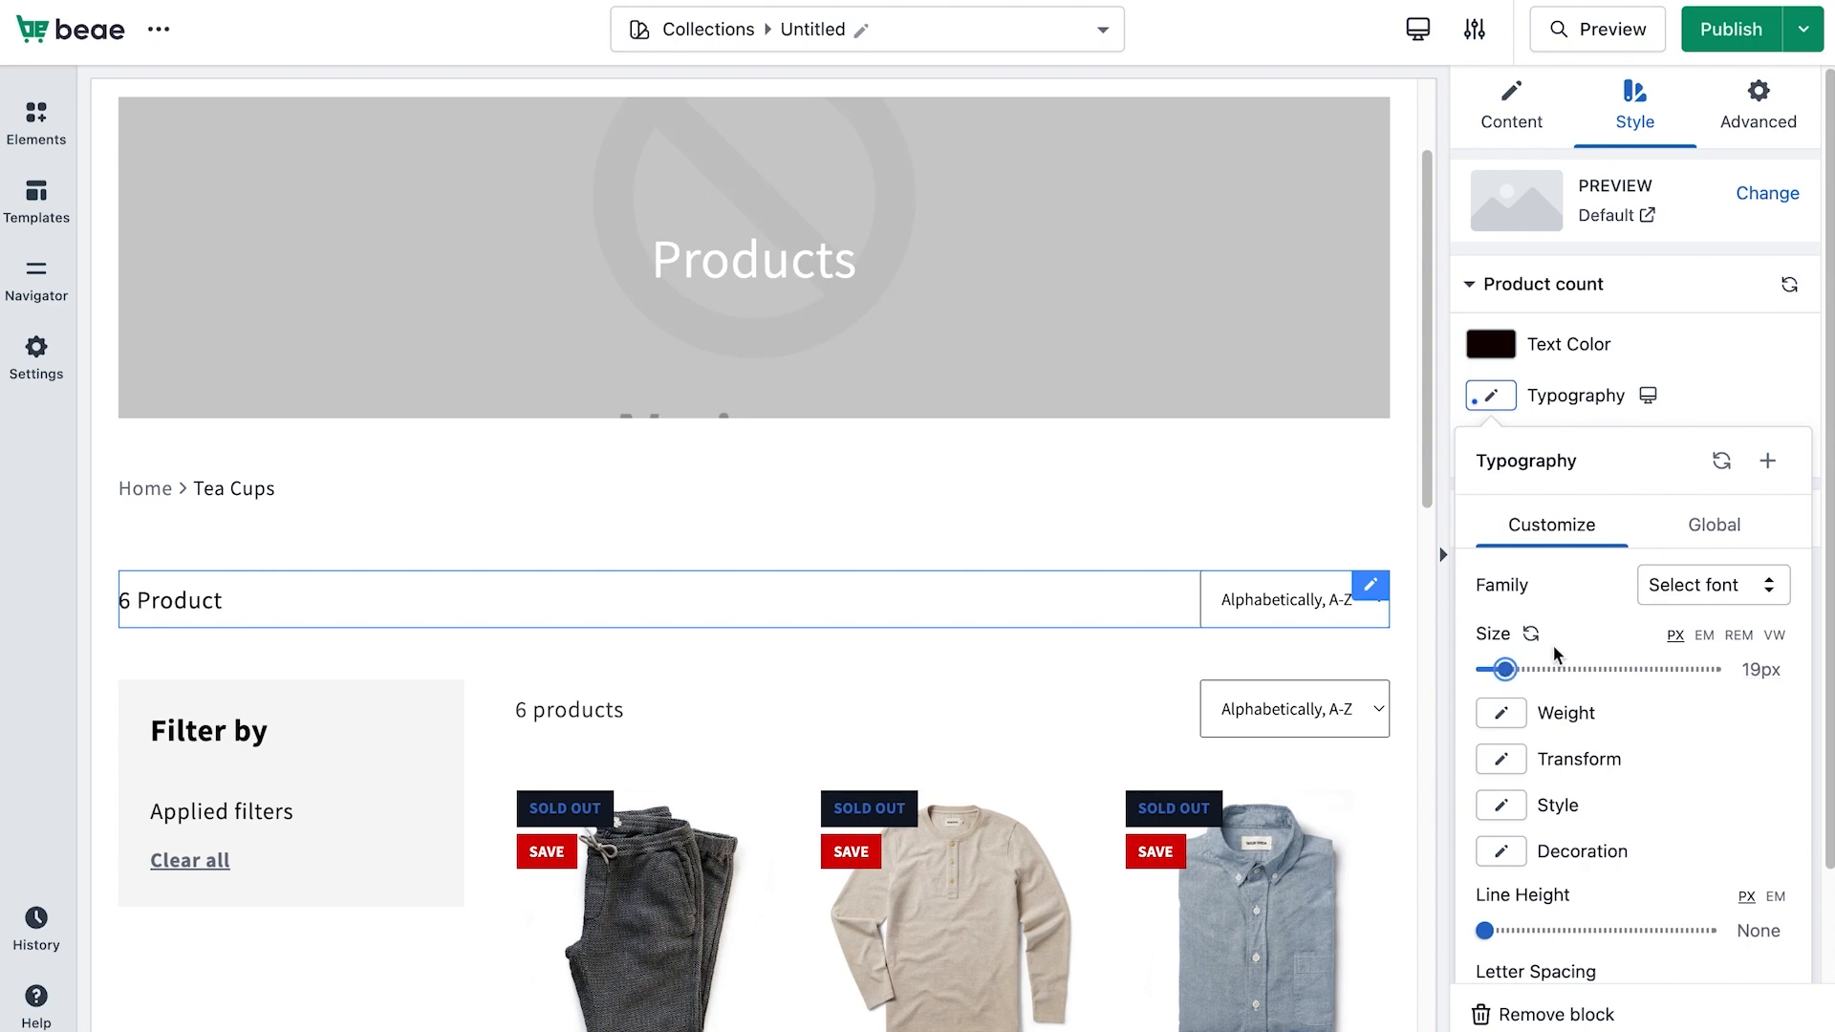
left_click(1654, 585)
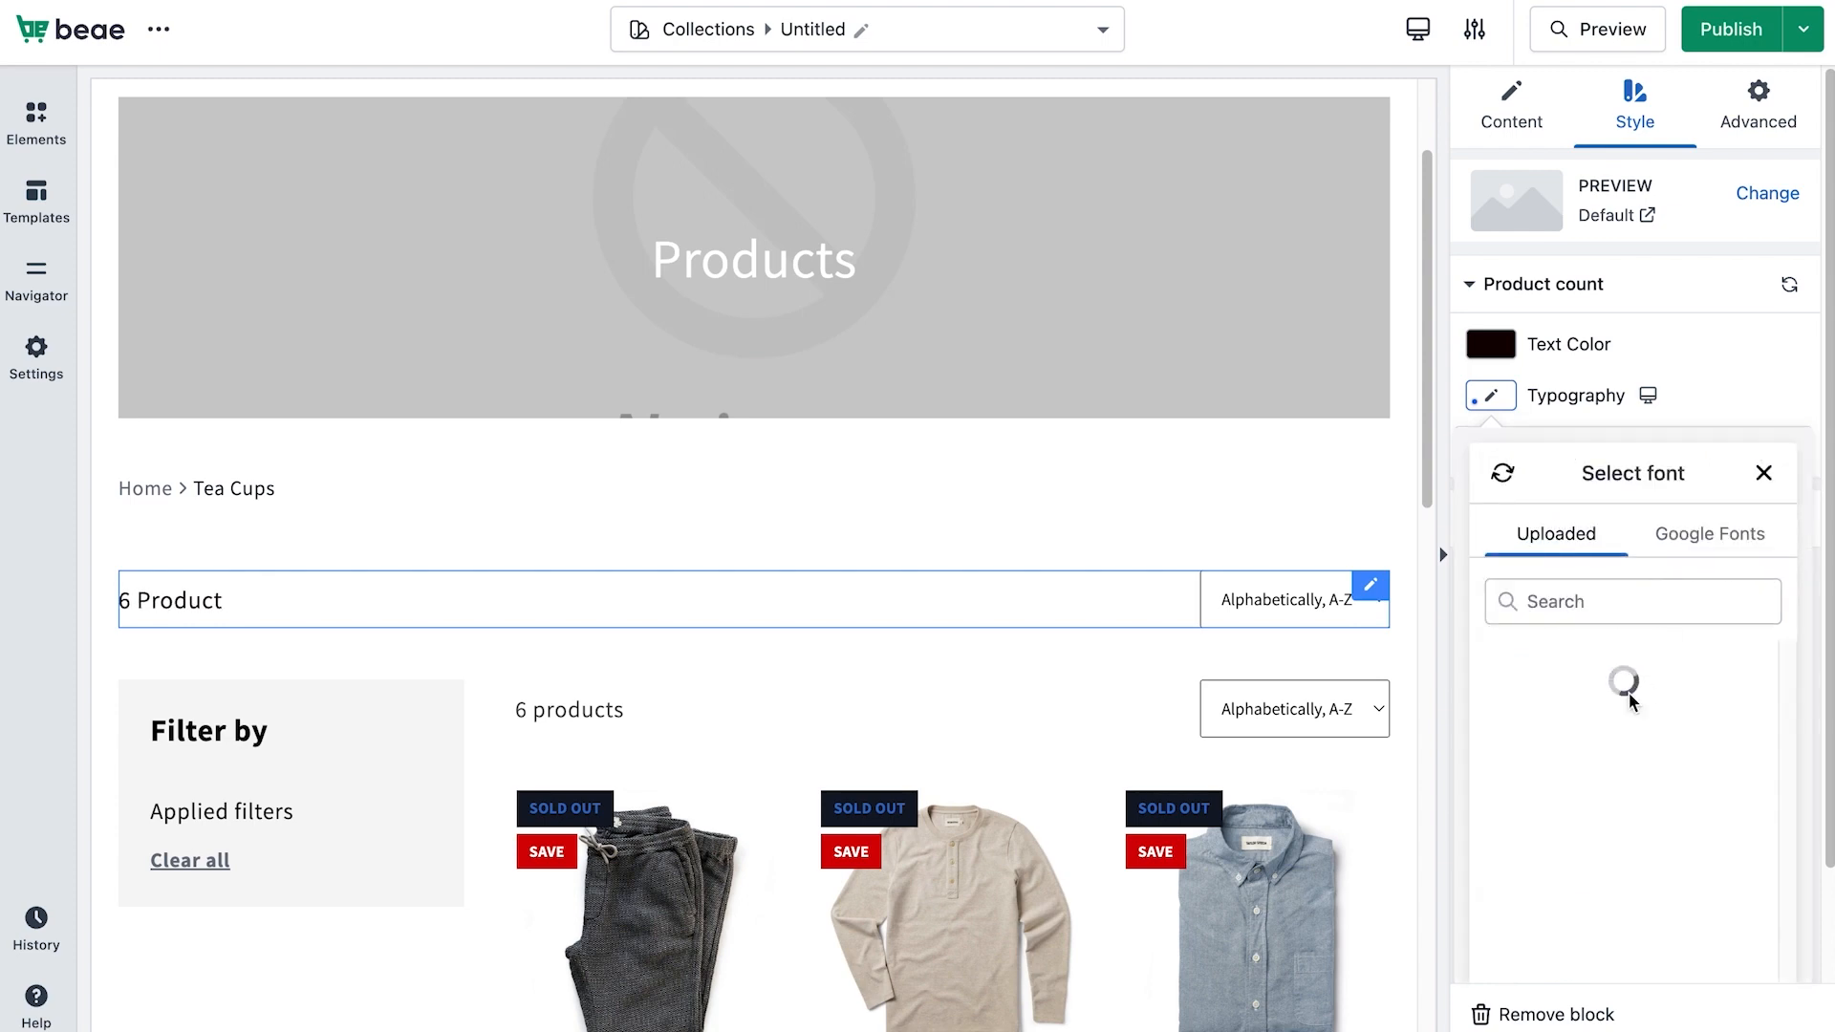
left_click(1693, 542)
left_click(1598, 750)
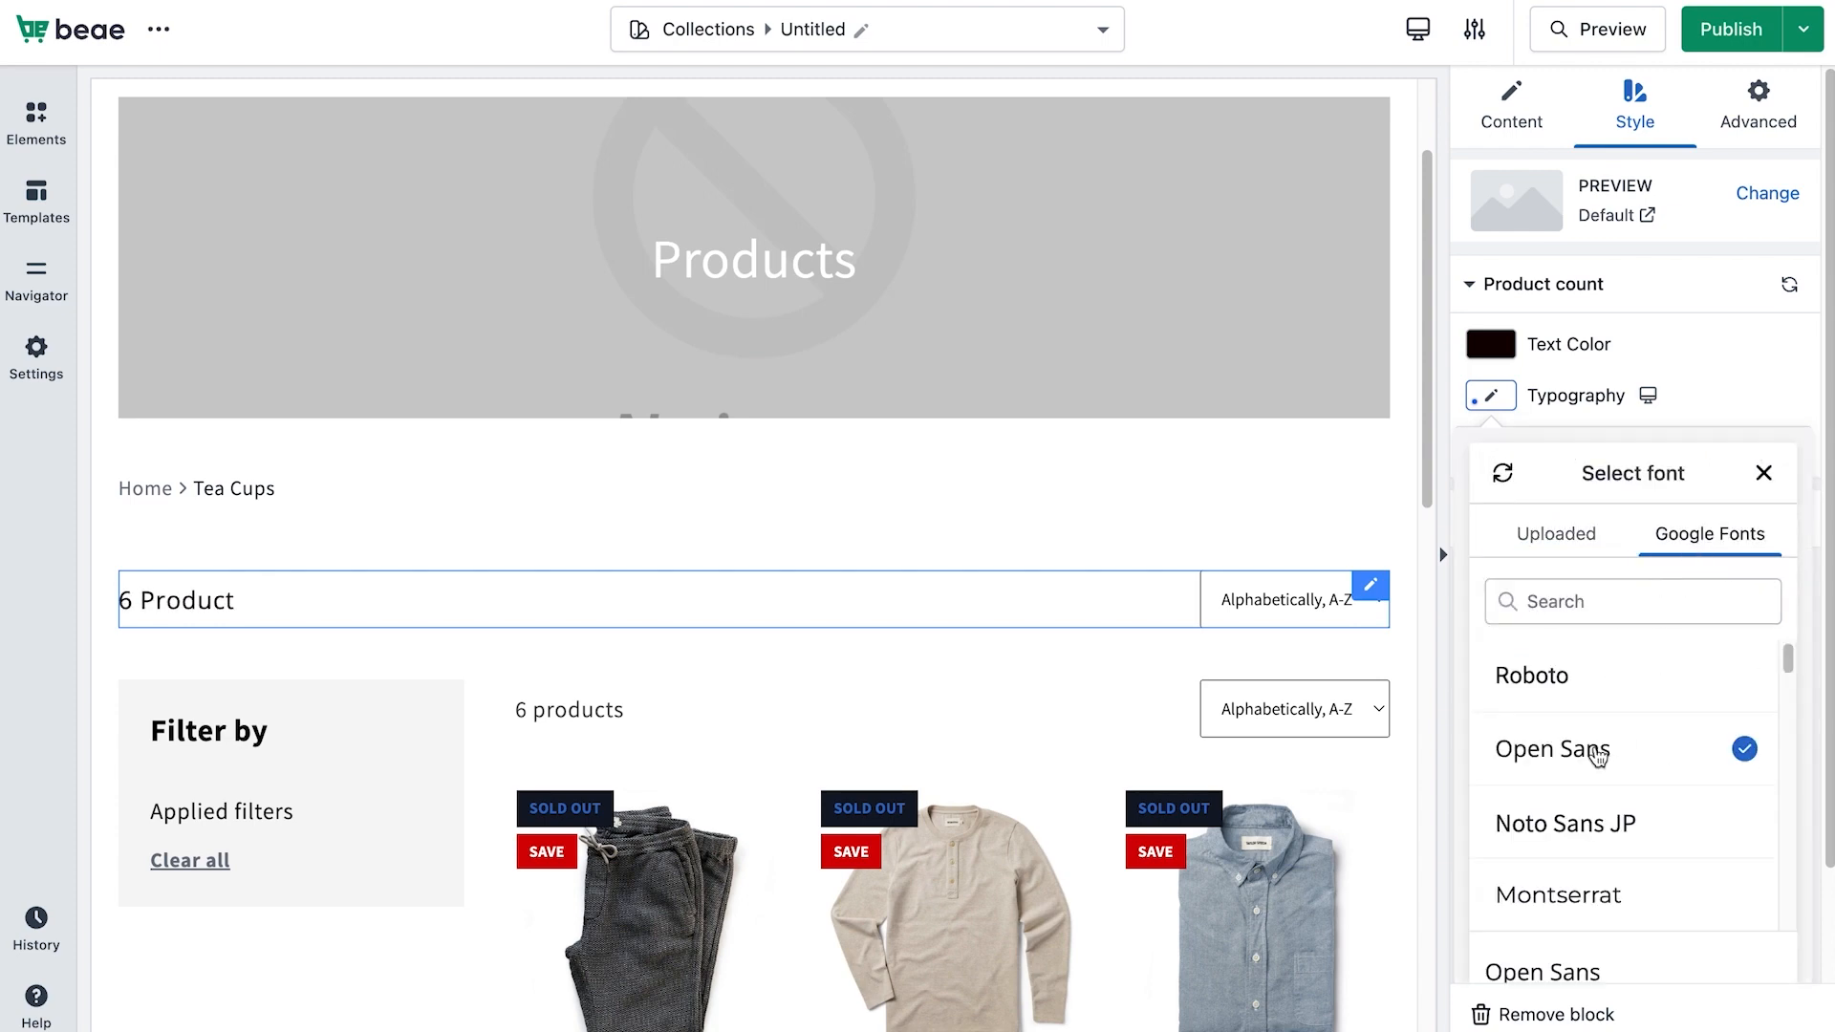
Set the product count's font weight to 400 and its text transform to Capitalize.
scroll(1553, 731, "down", 1)
left_click(1501, 650)
left_click(1528, 856)
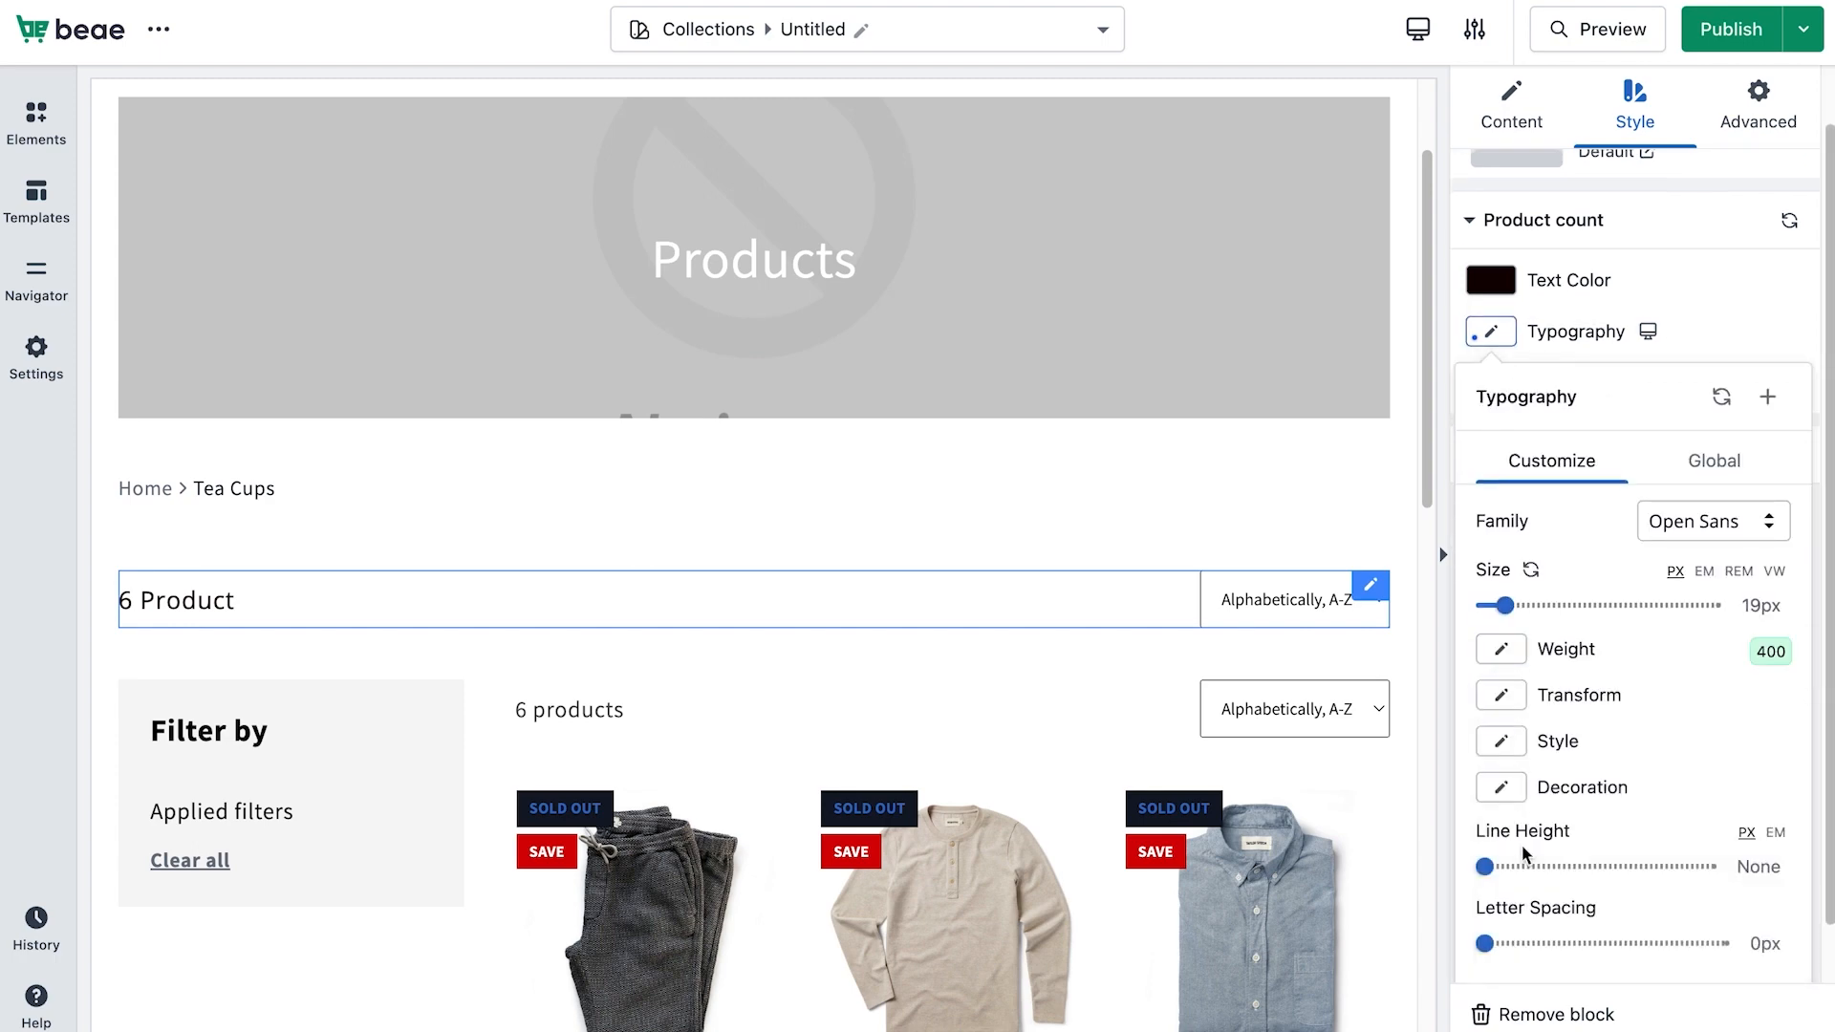
left_click(1503, 697)
left_click(1530, 809)
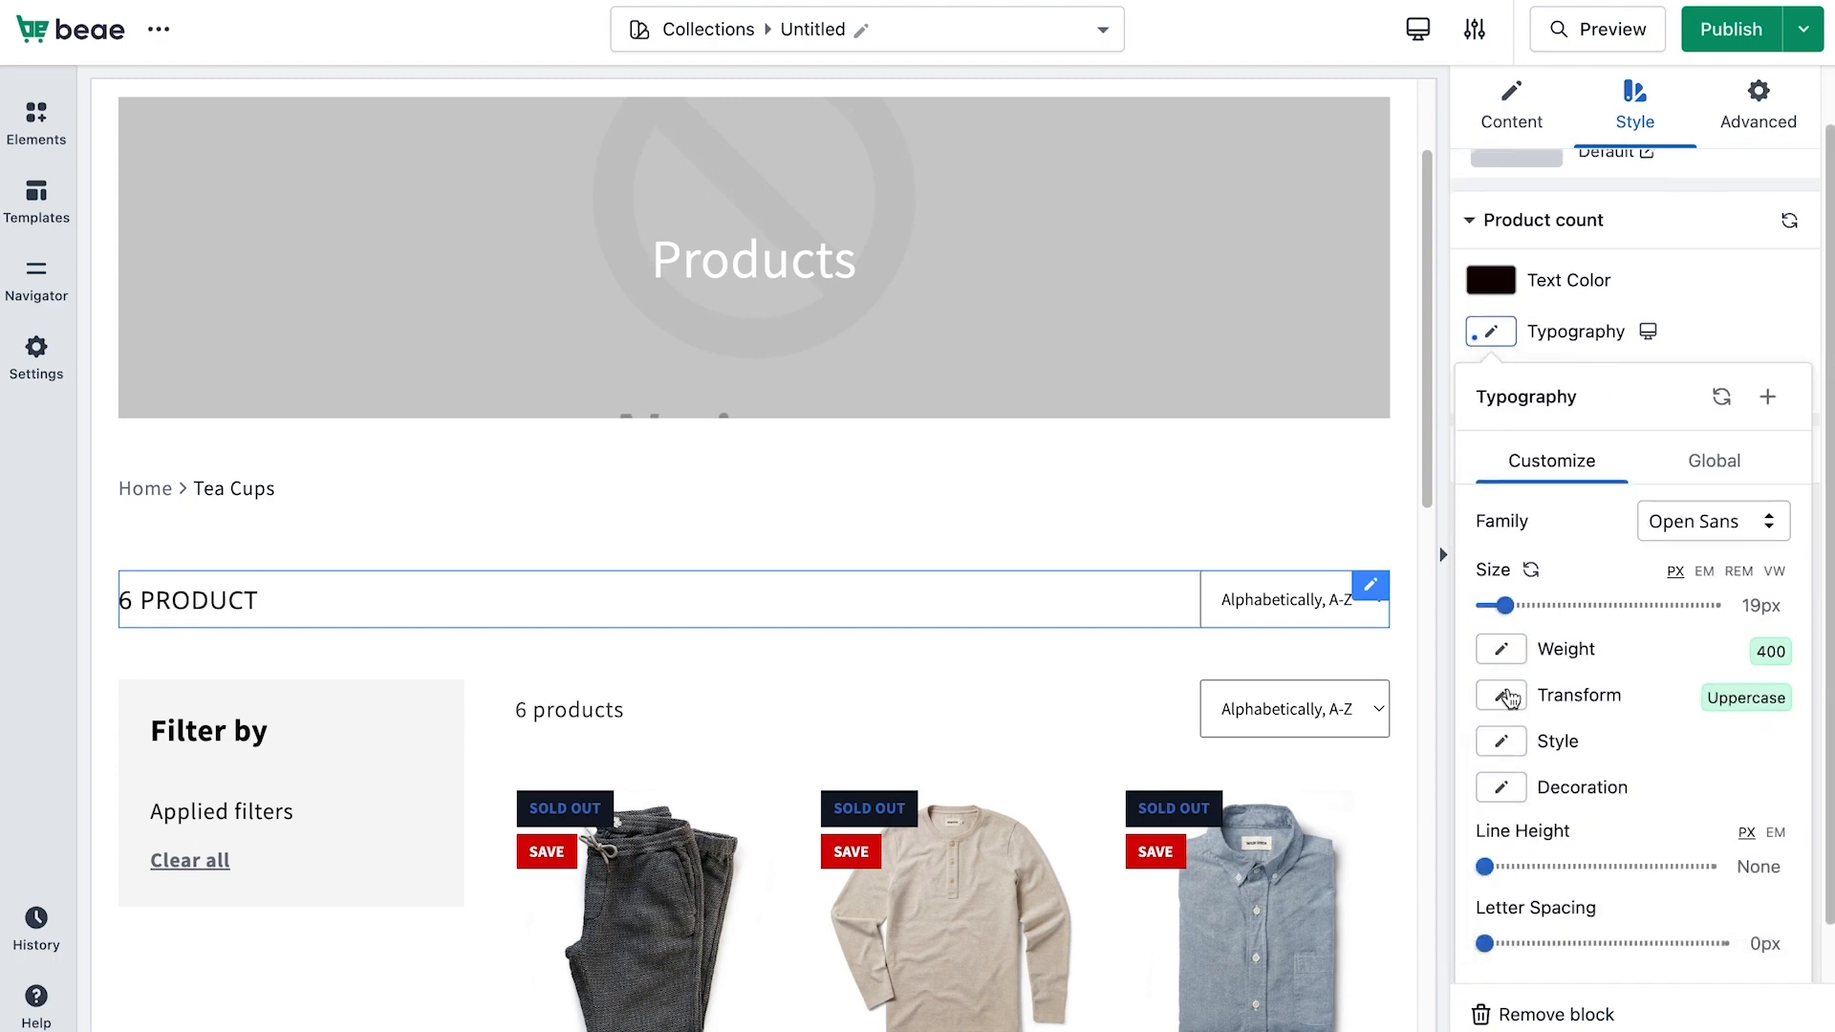
left_click(1503, 697)
left_click(1548, 805)
Set the product count's font style to Normal and its decoration to Underline.
left_click(1502, 741)
left_click(1536, 853)
scroll(1541, 854, "down", 1)
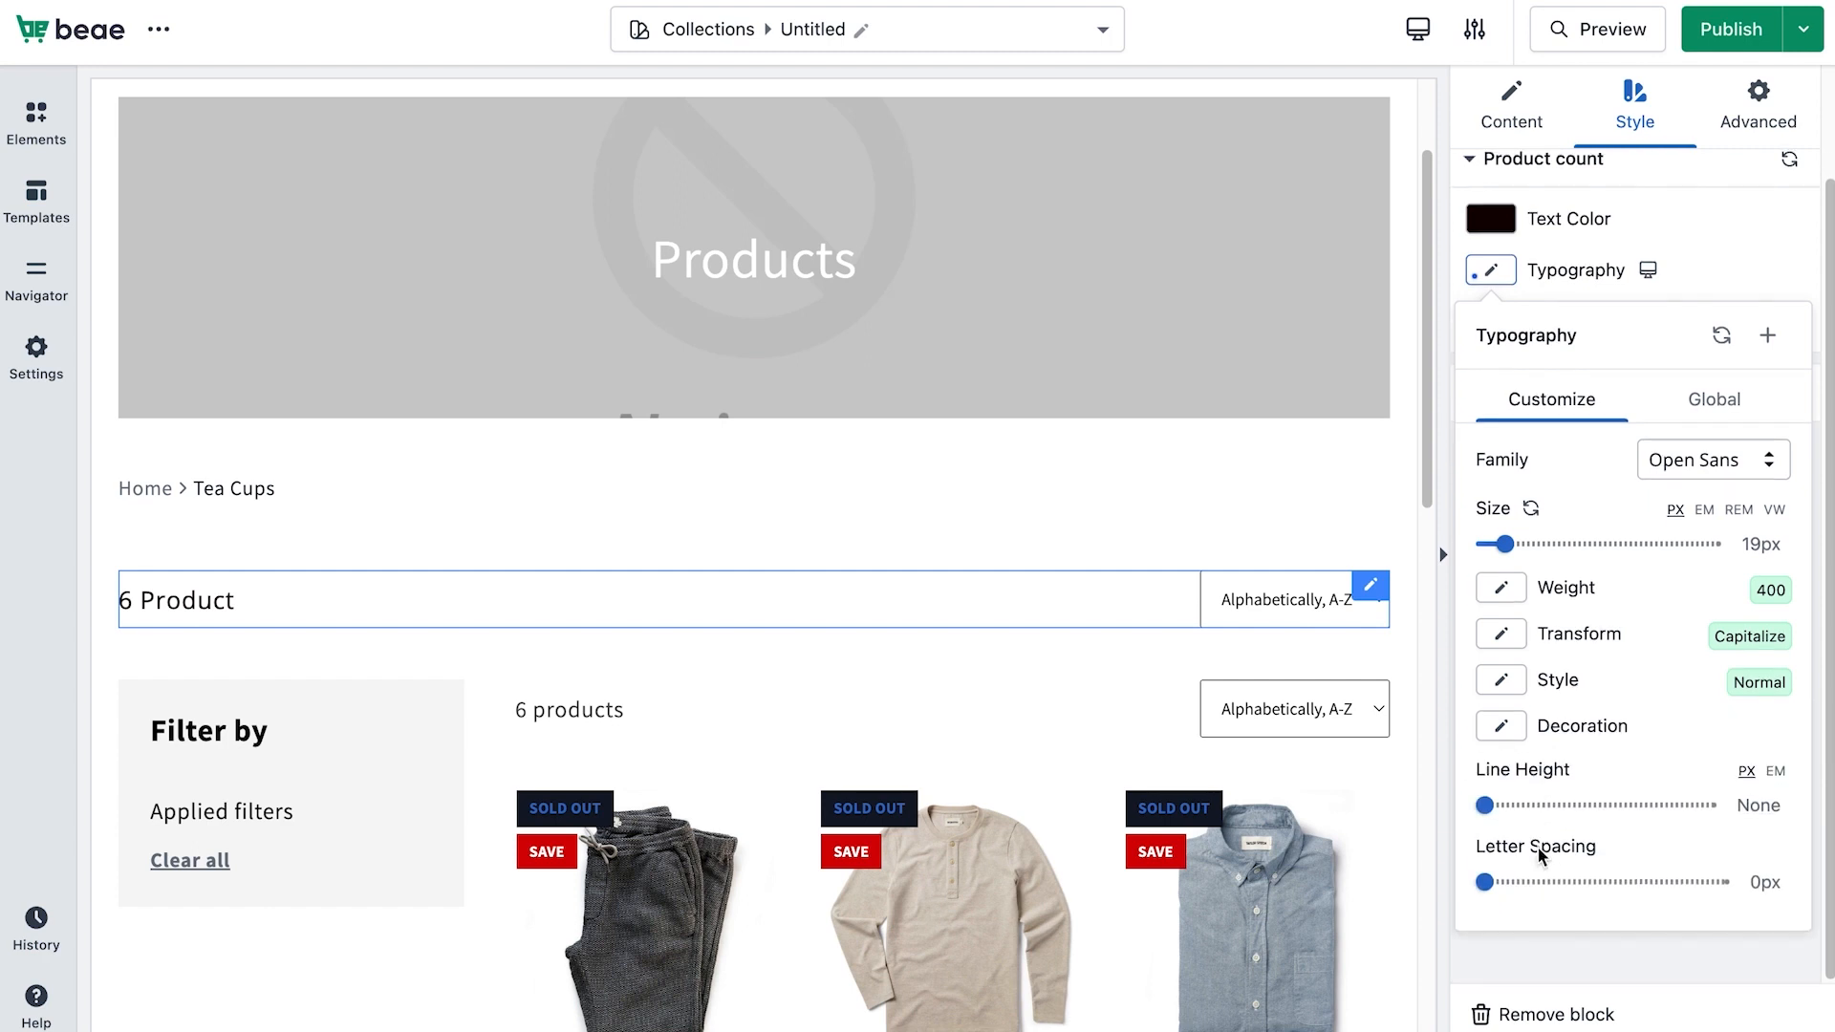
left_click(1501, 725)
left_click(1534, 835)
Set the product count's line height to 16px and its letter spacing to 0.6px.
left_click(1523, 805)
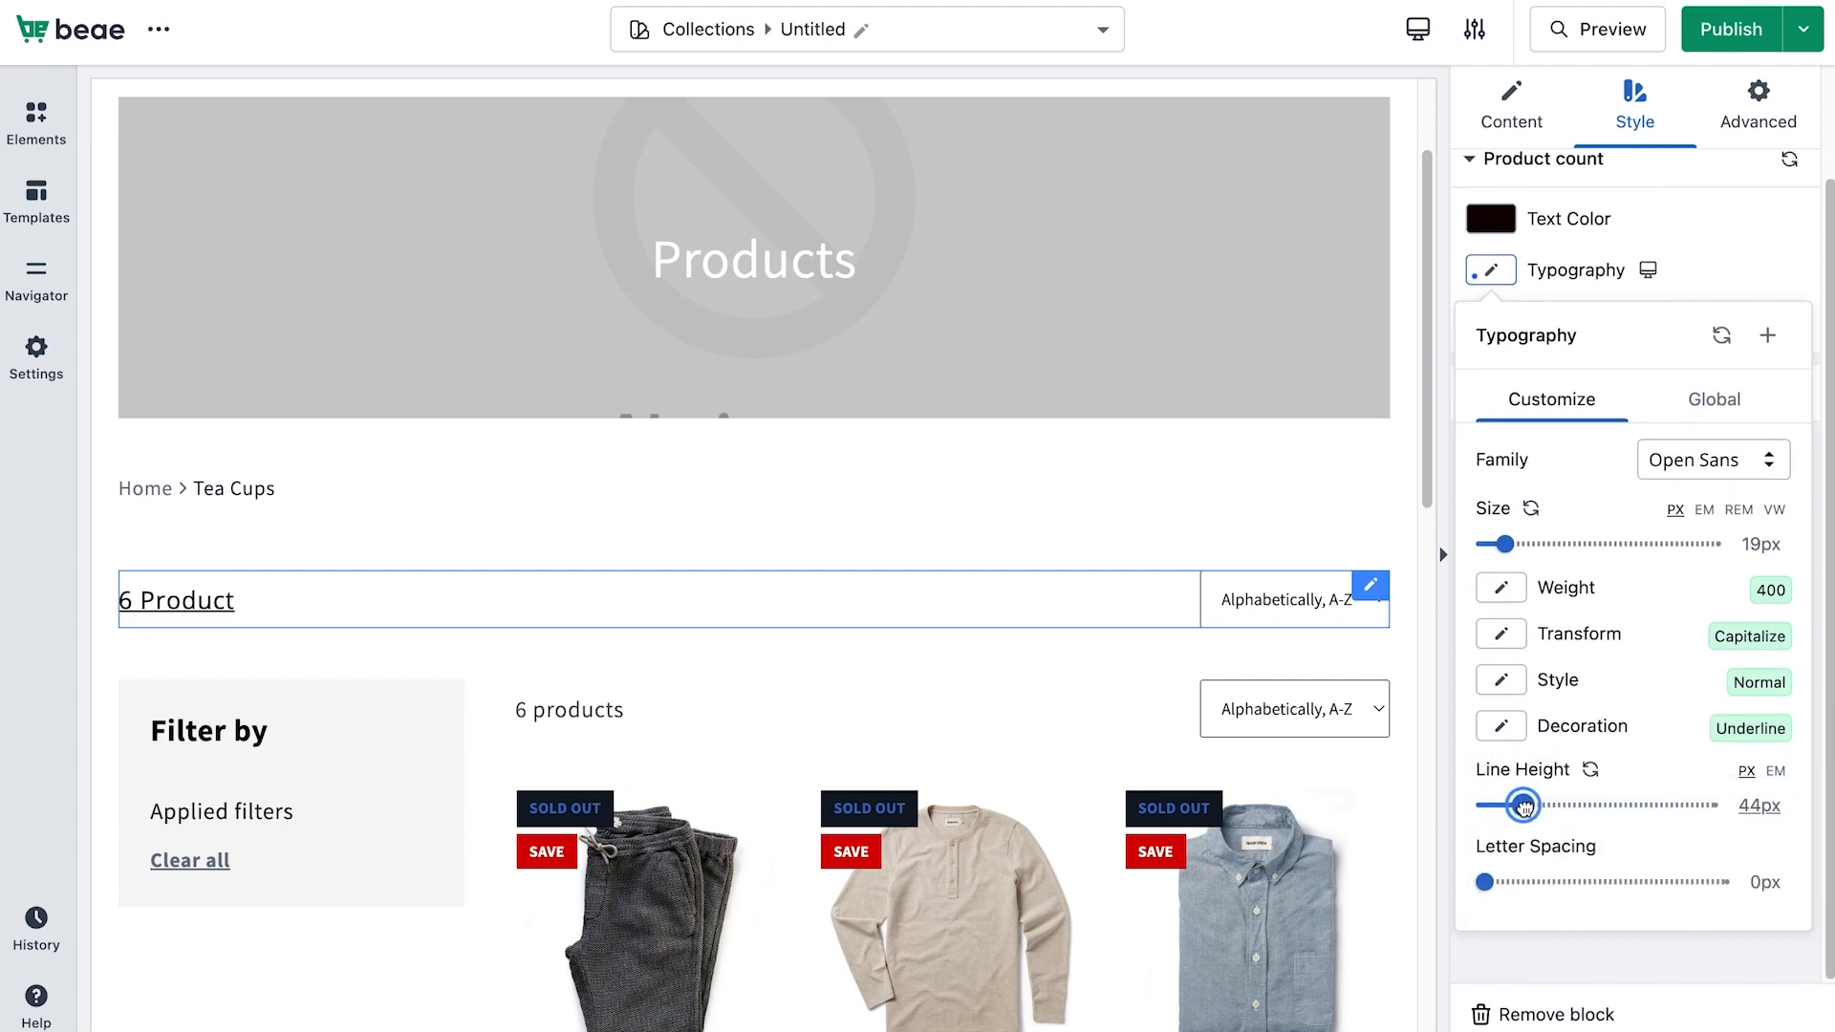
left_click_drag(1523, 805, 1498, 806)
left_click_drag(1484, 881, 1603, 881)
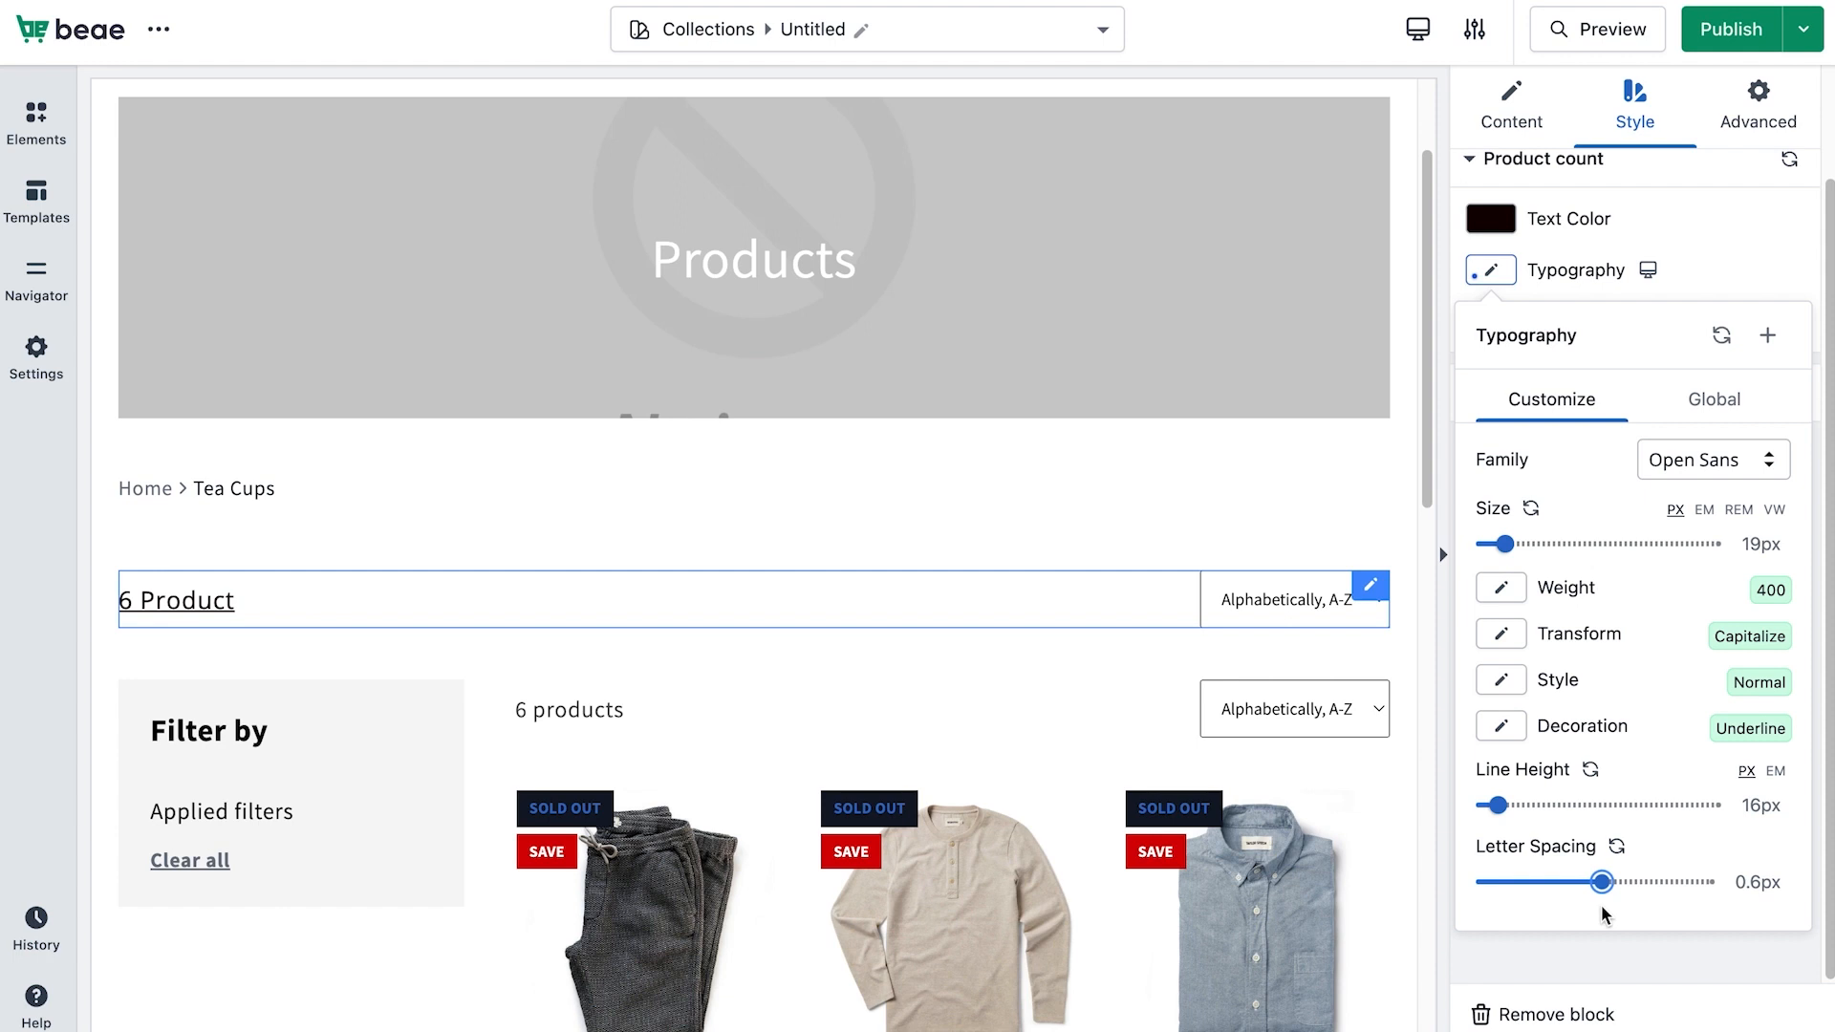
left_click(1709, 270)
Give the product count a text shadow with 27px blur, -1px horizontal and -6px vertical offset.
left_click(1491, 449)
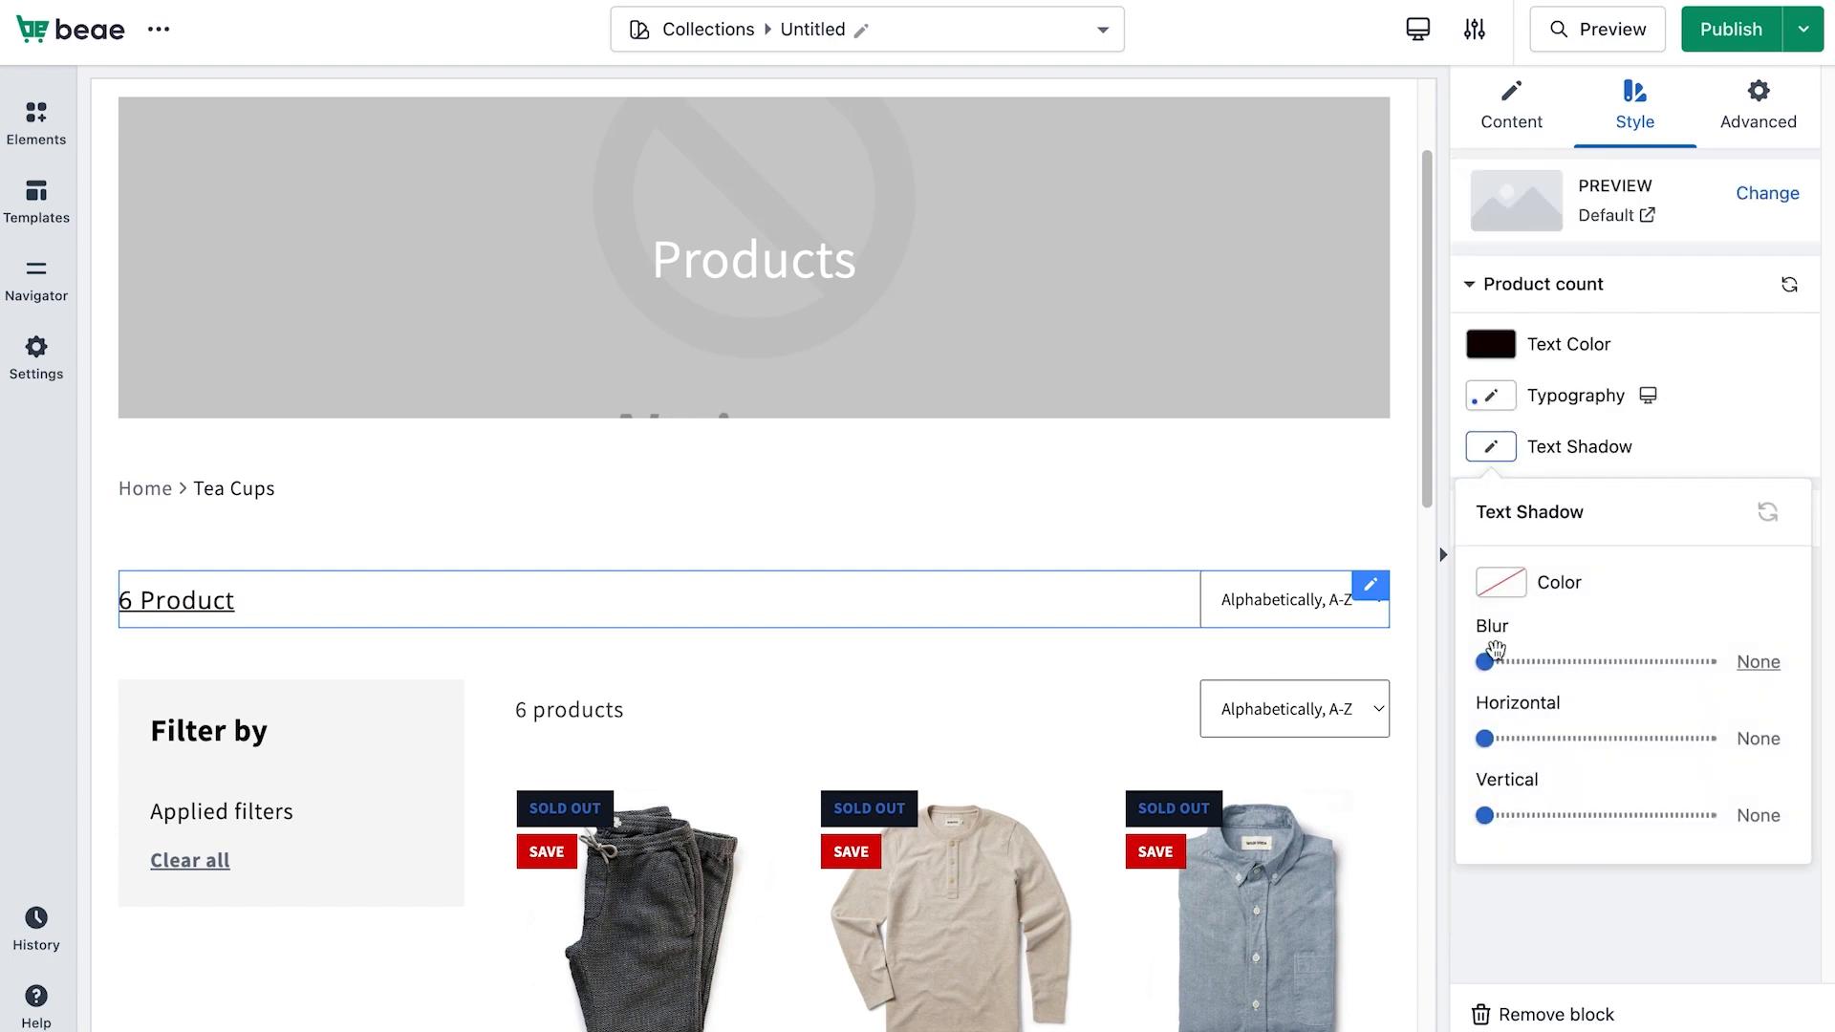
left_click_drag(1487, 659, 1545, 662)
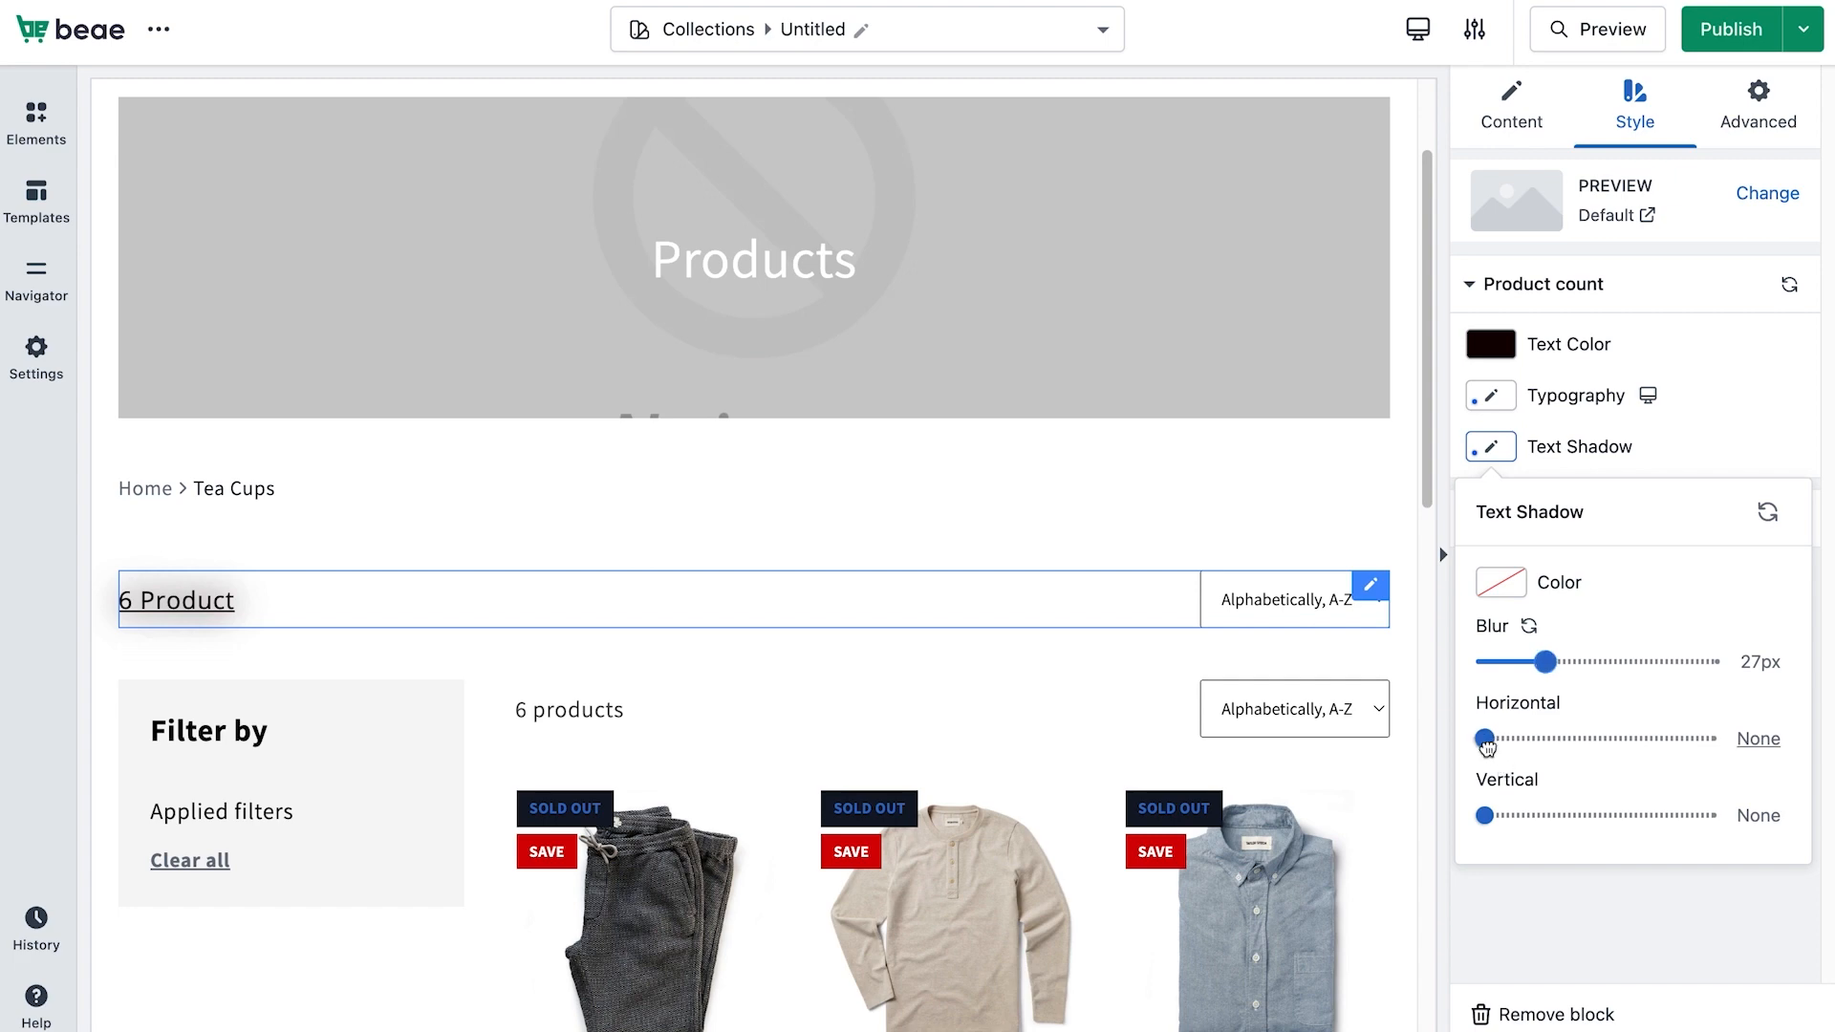
left_click_drag(1484, 739, 1598, 743)
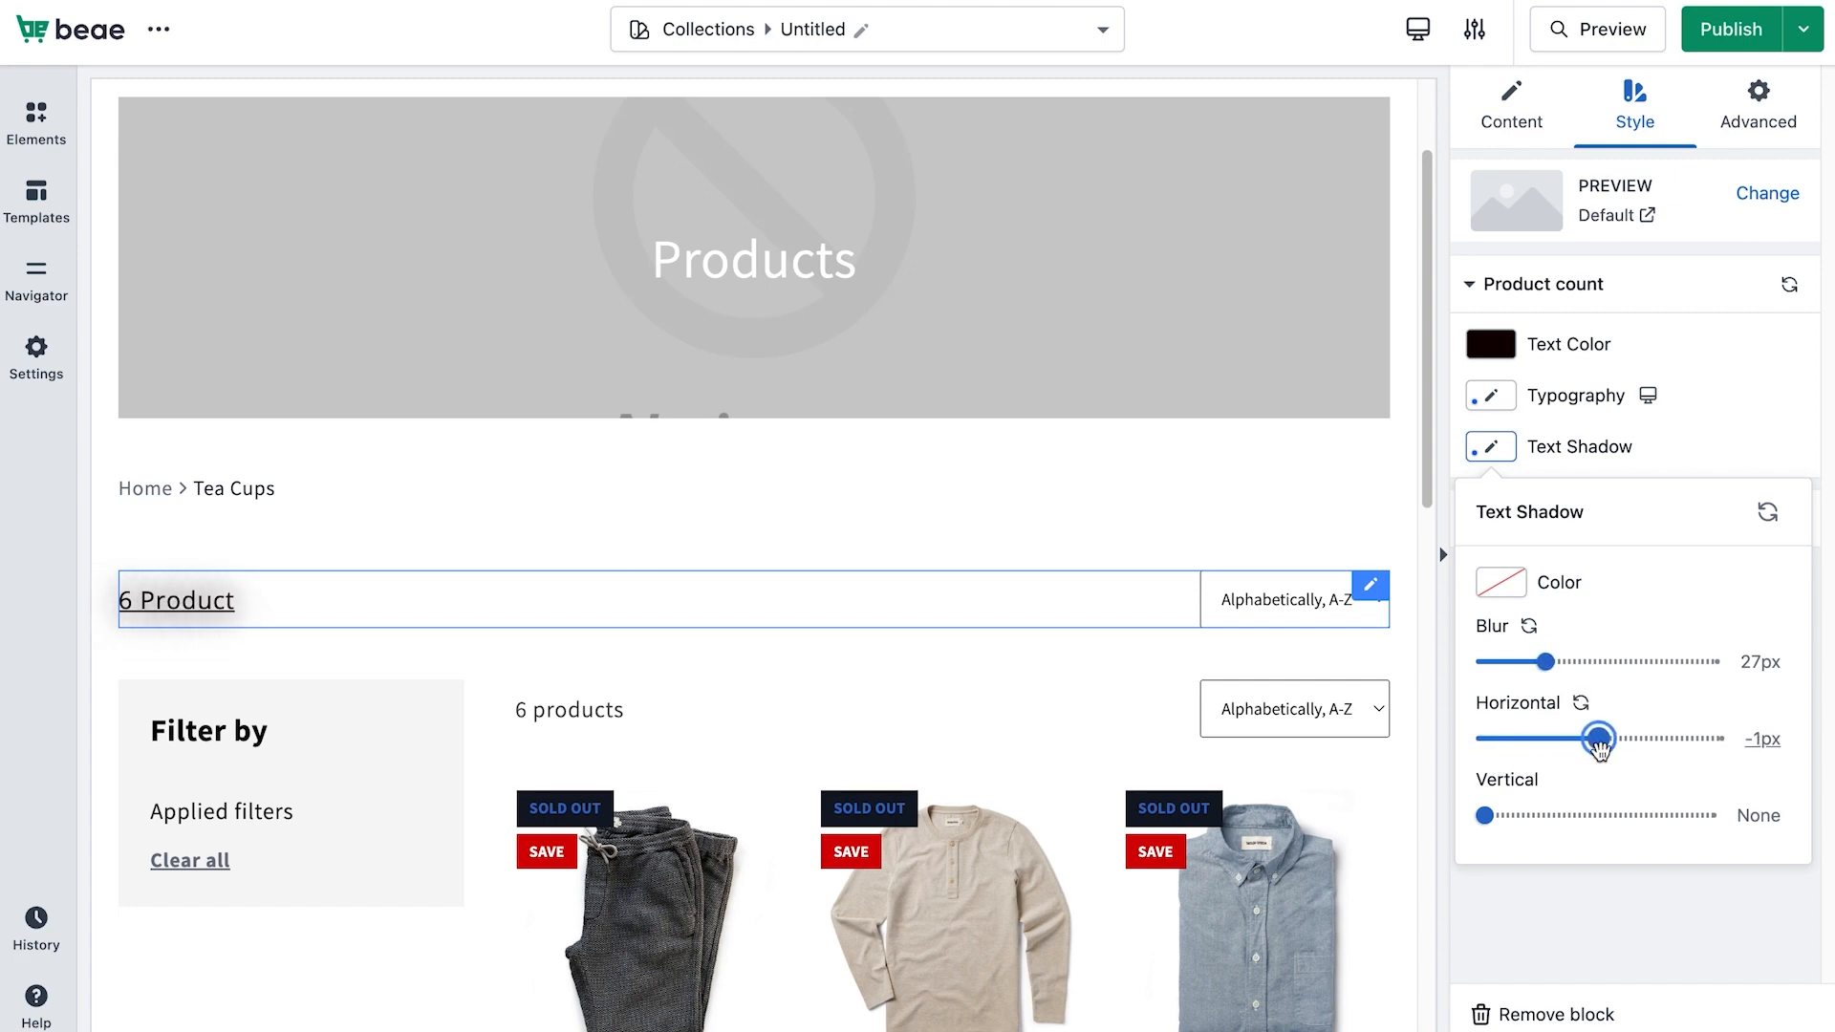
left_click_drag(1484, 815, 1588, 818)
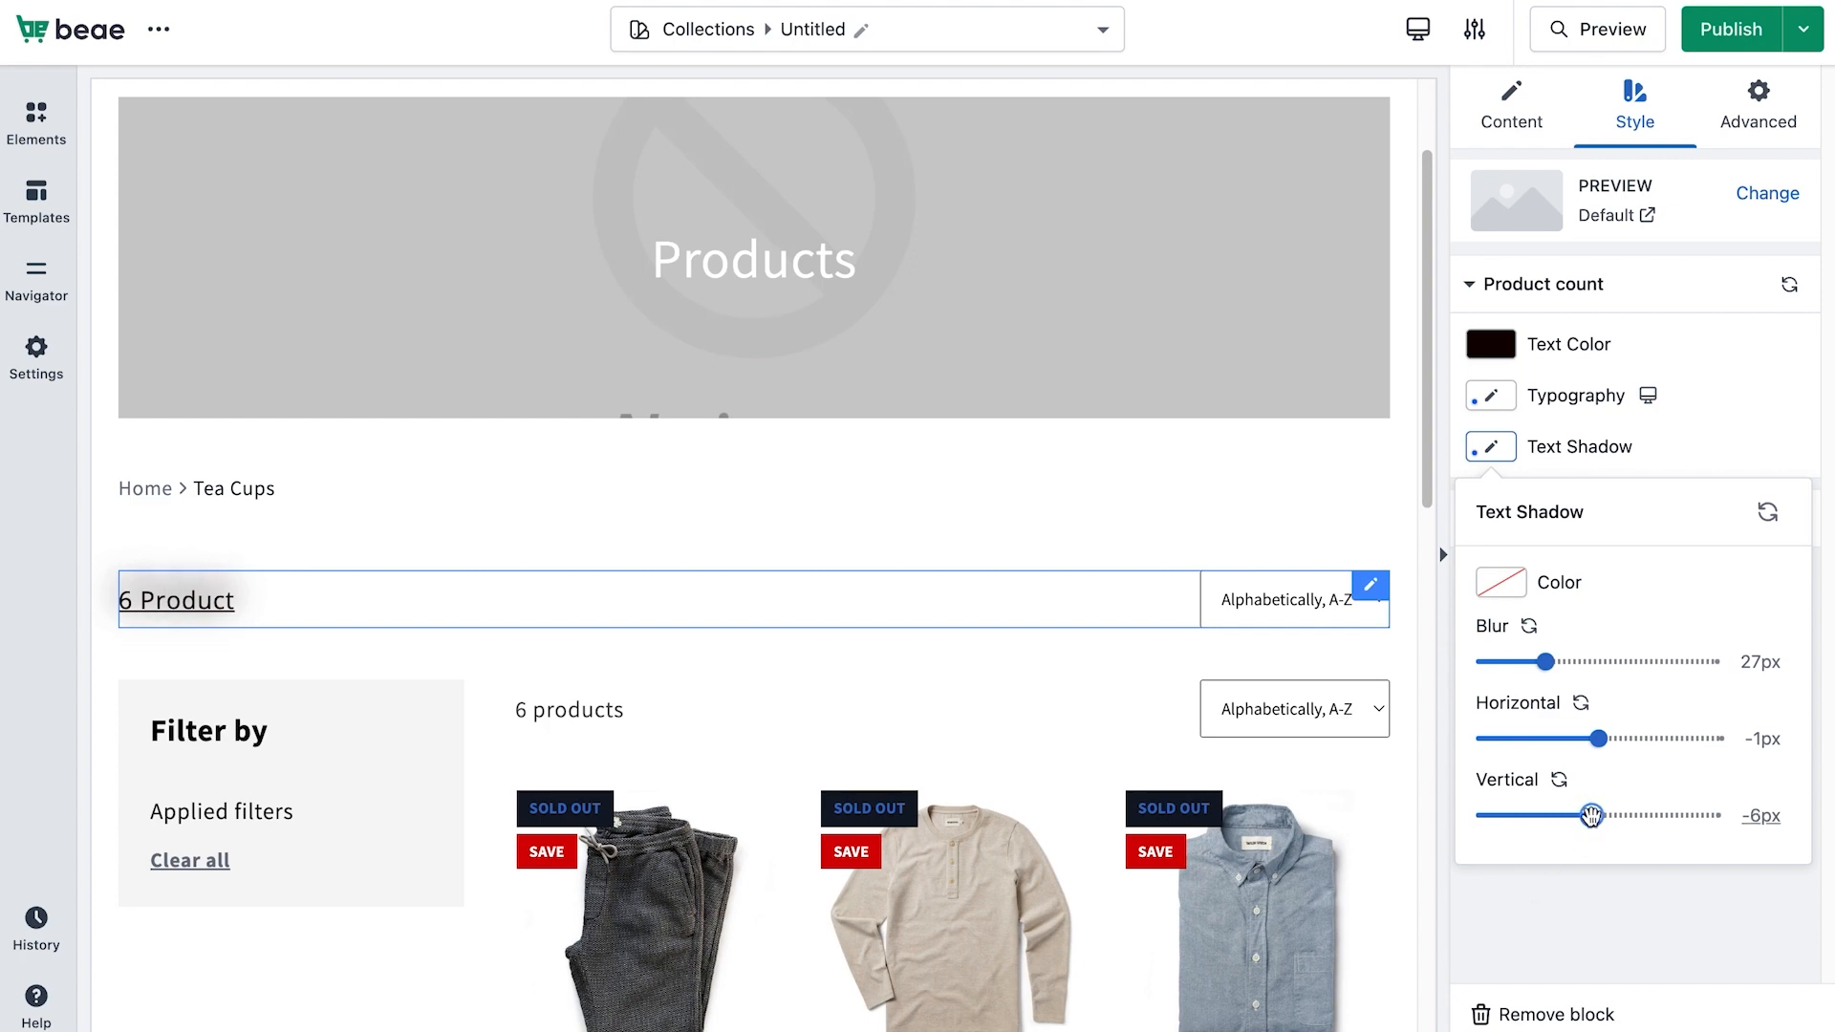
left_click(1712, 359)
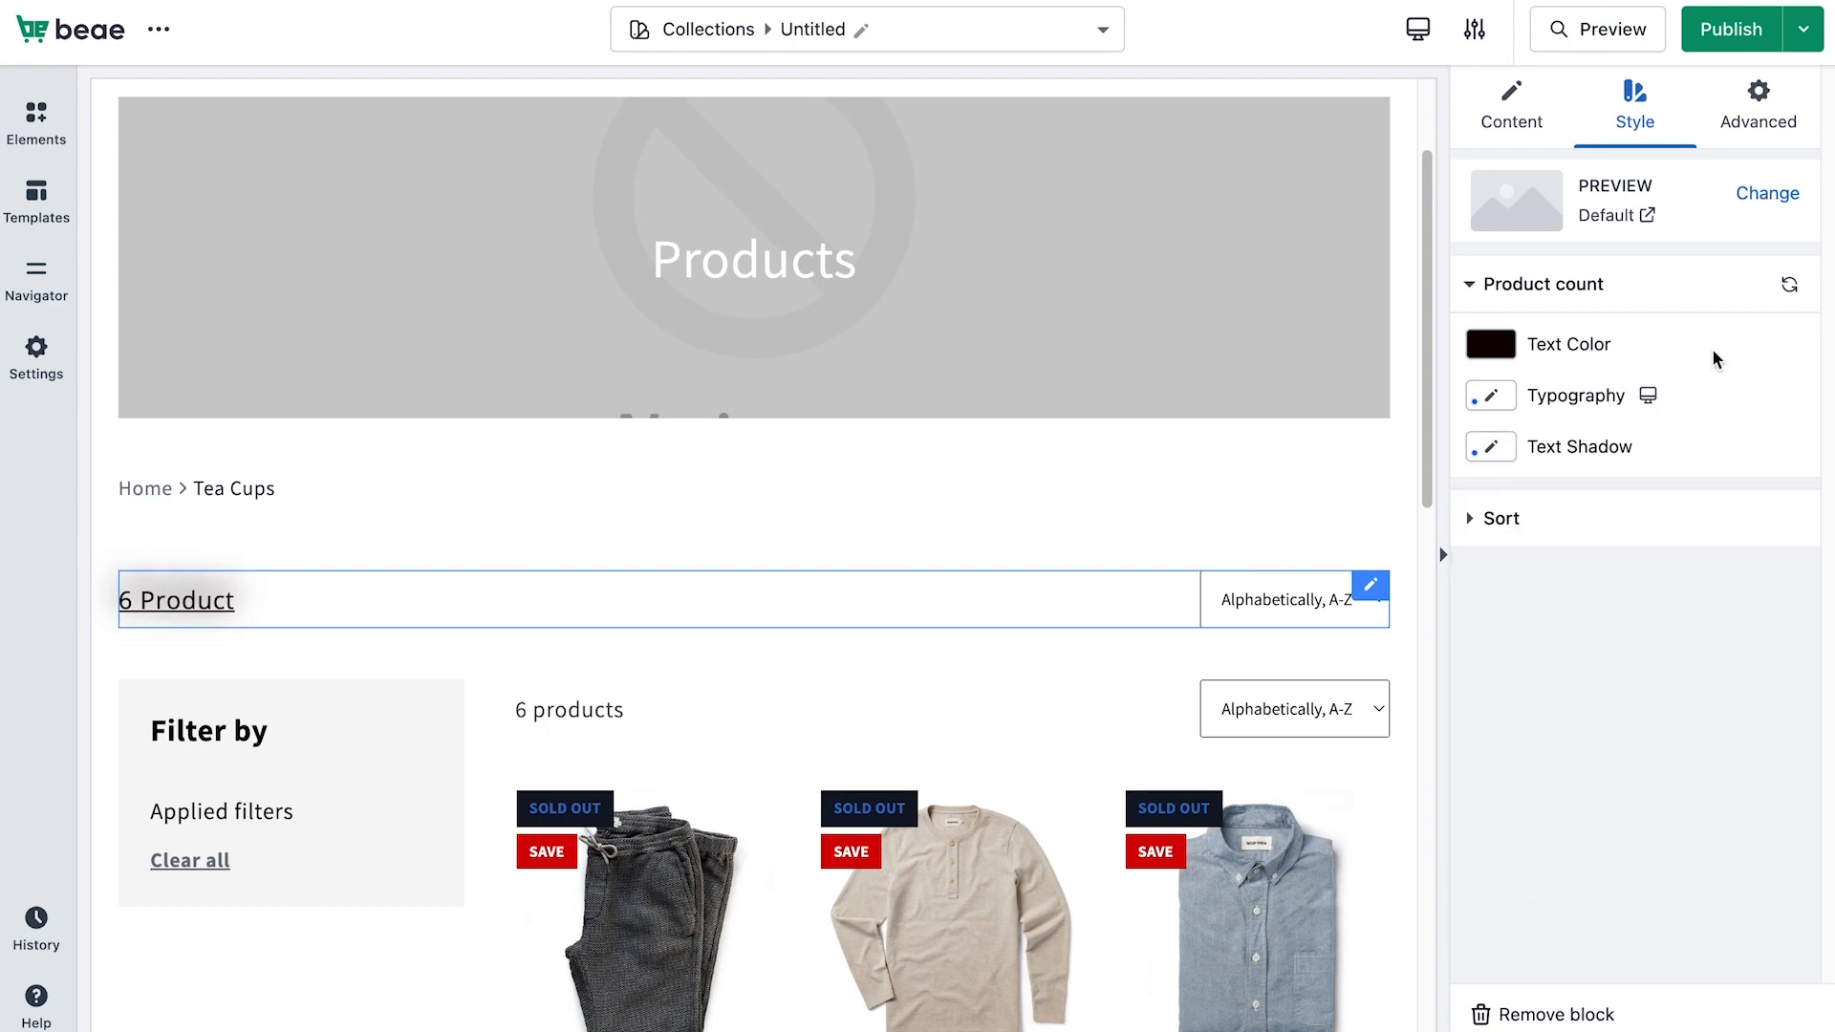
Set the uploaded image "white-pillow-rumpled-bed" as the Sort dropdown's background in its normal state.
left_click(1497, 523)
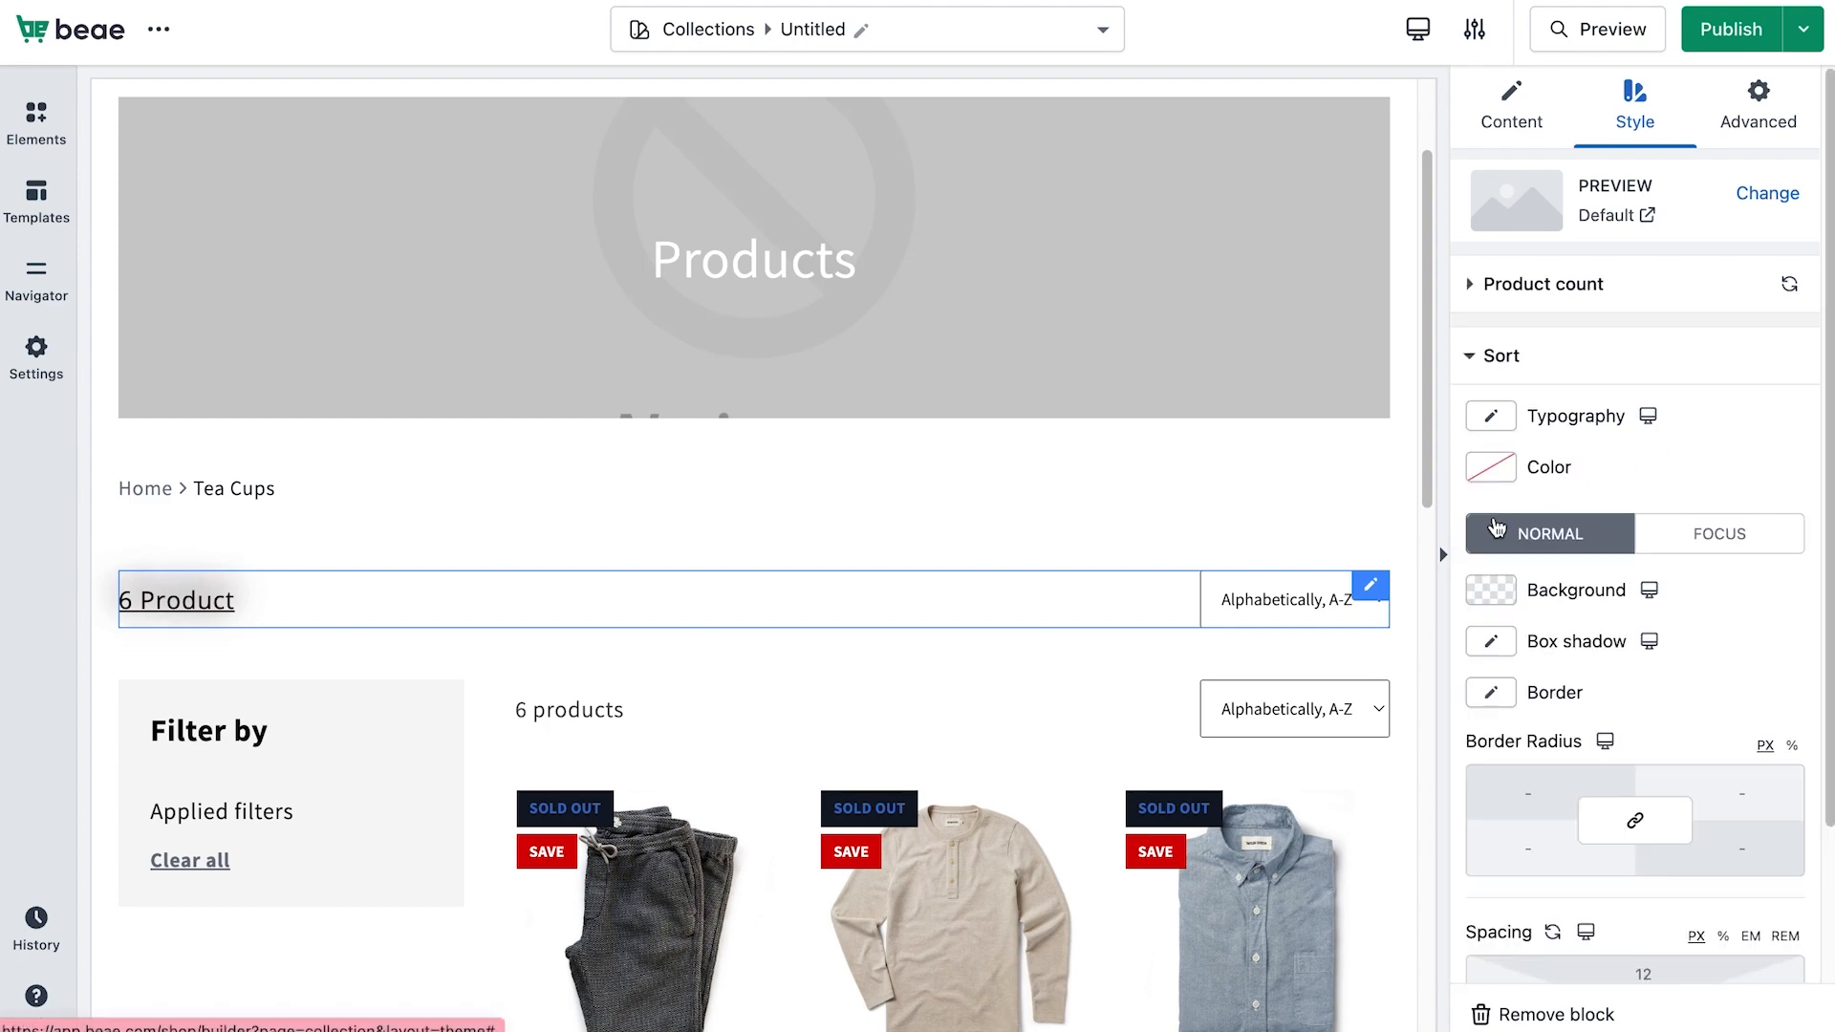
scroll(1515, 583, "down", 2)
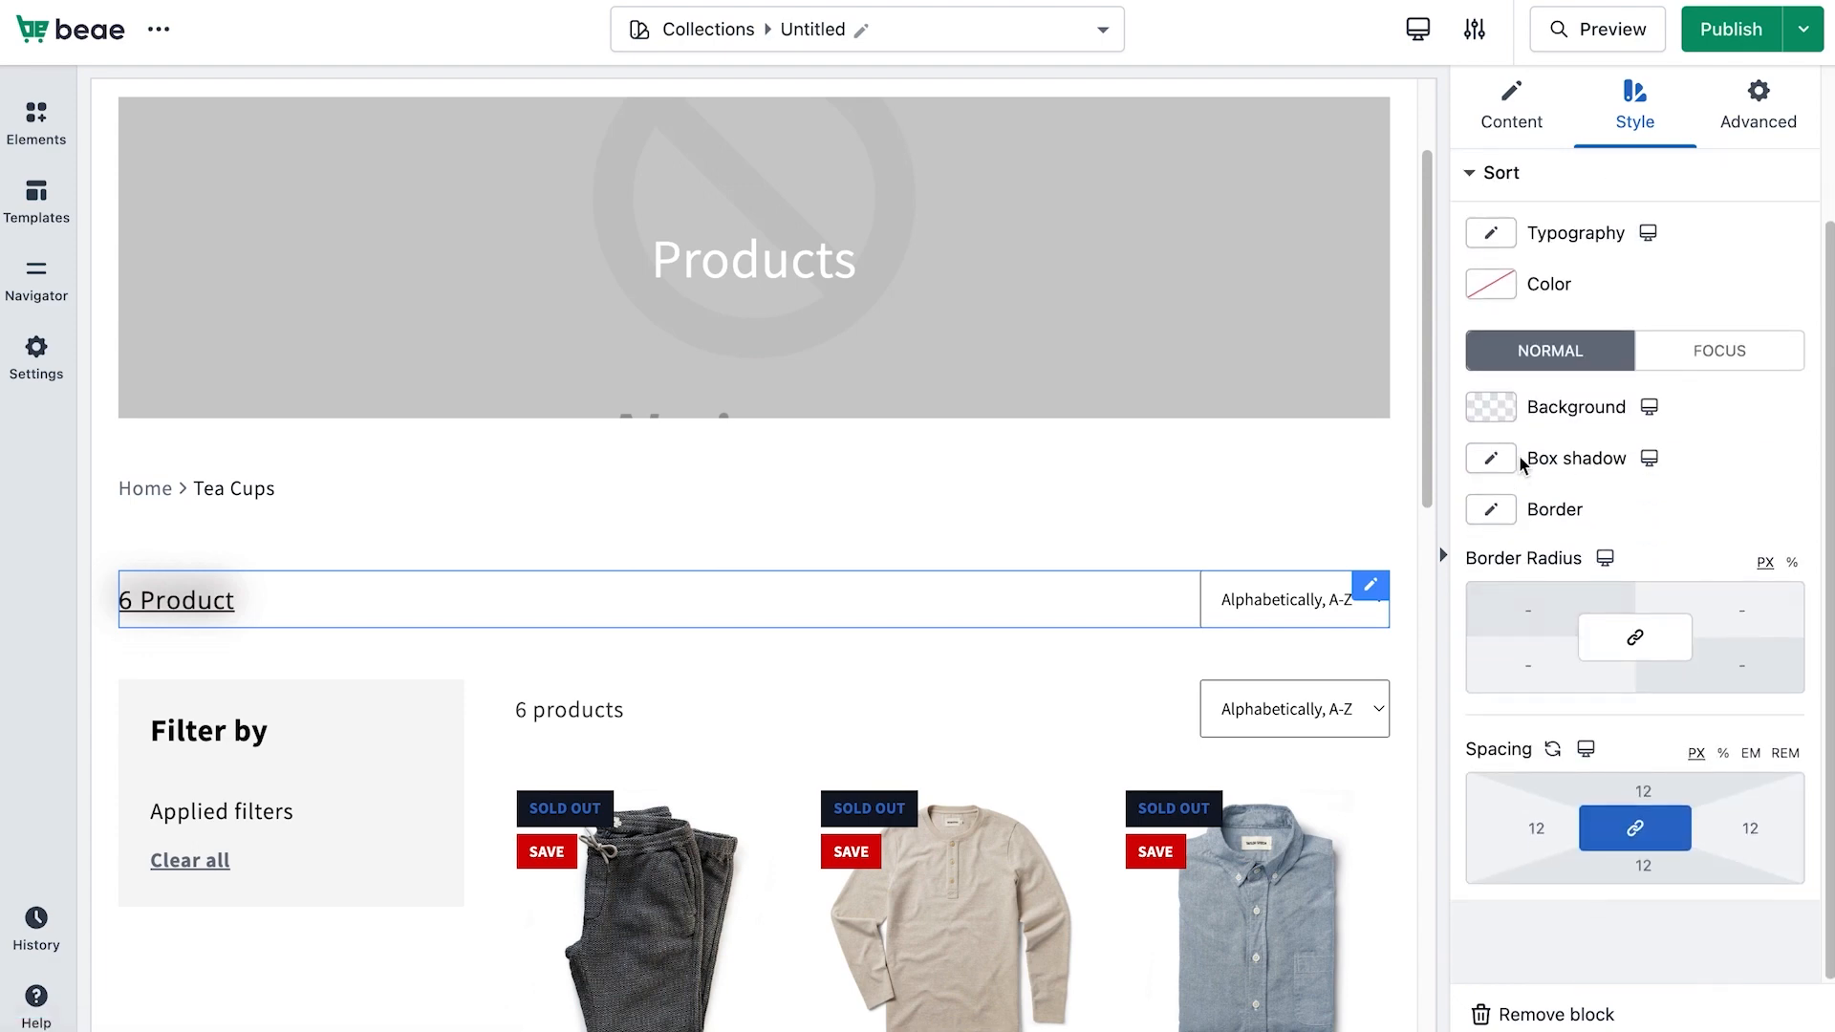
left_click(1491, 407)
left_click(1635, 559)
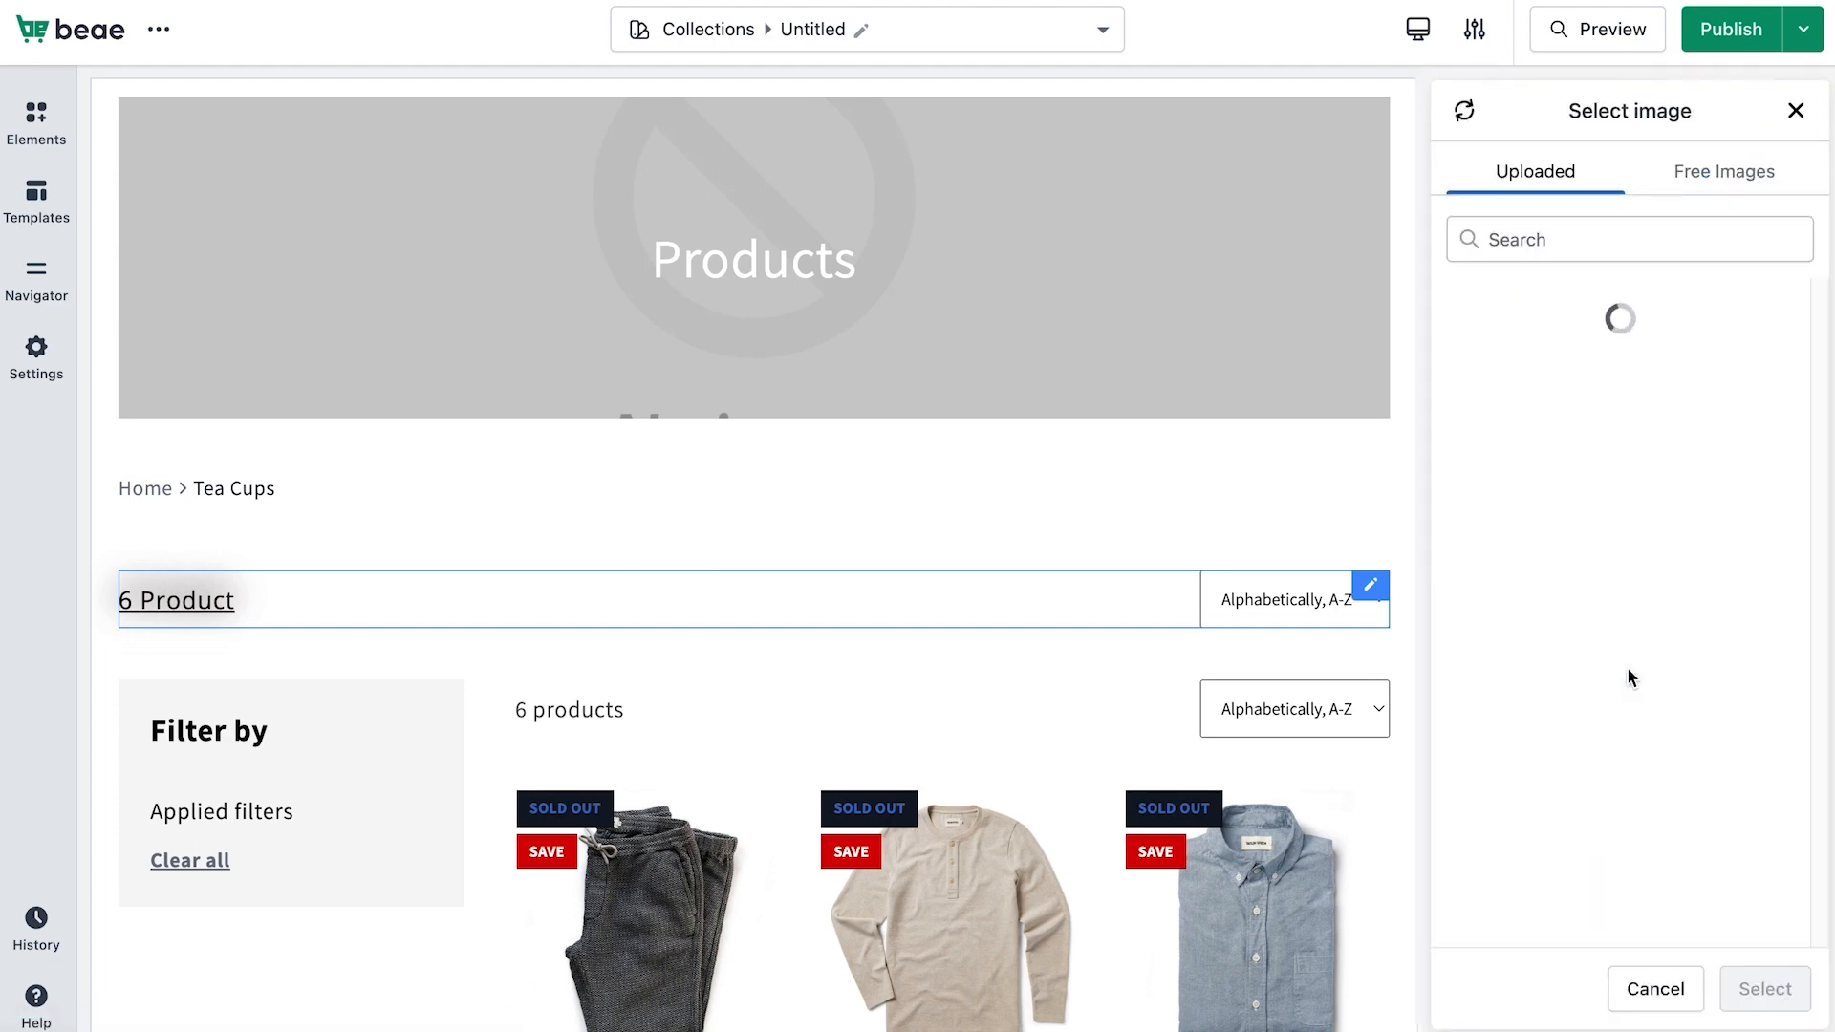
scroll(1635, 683, "down", 5)
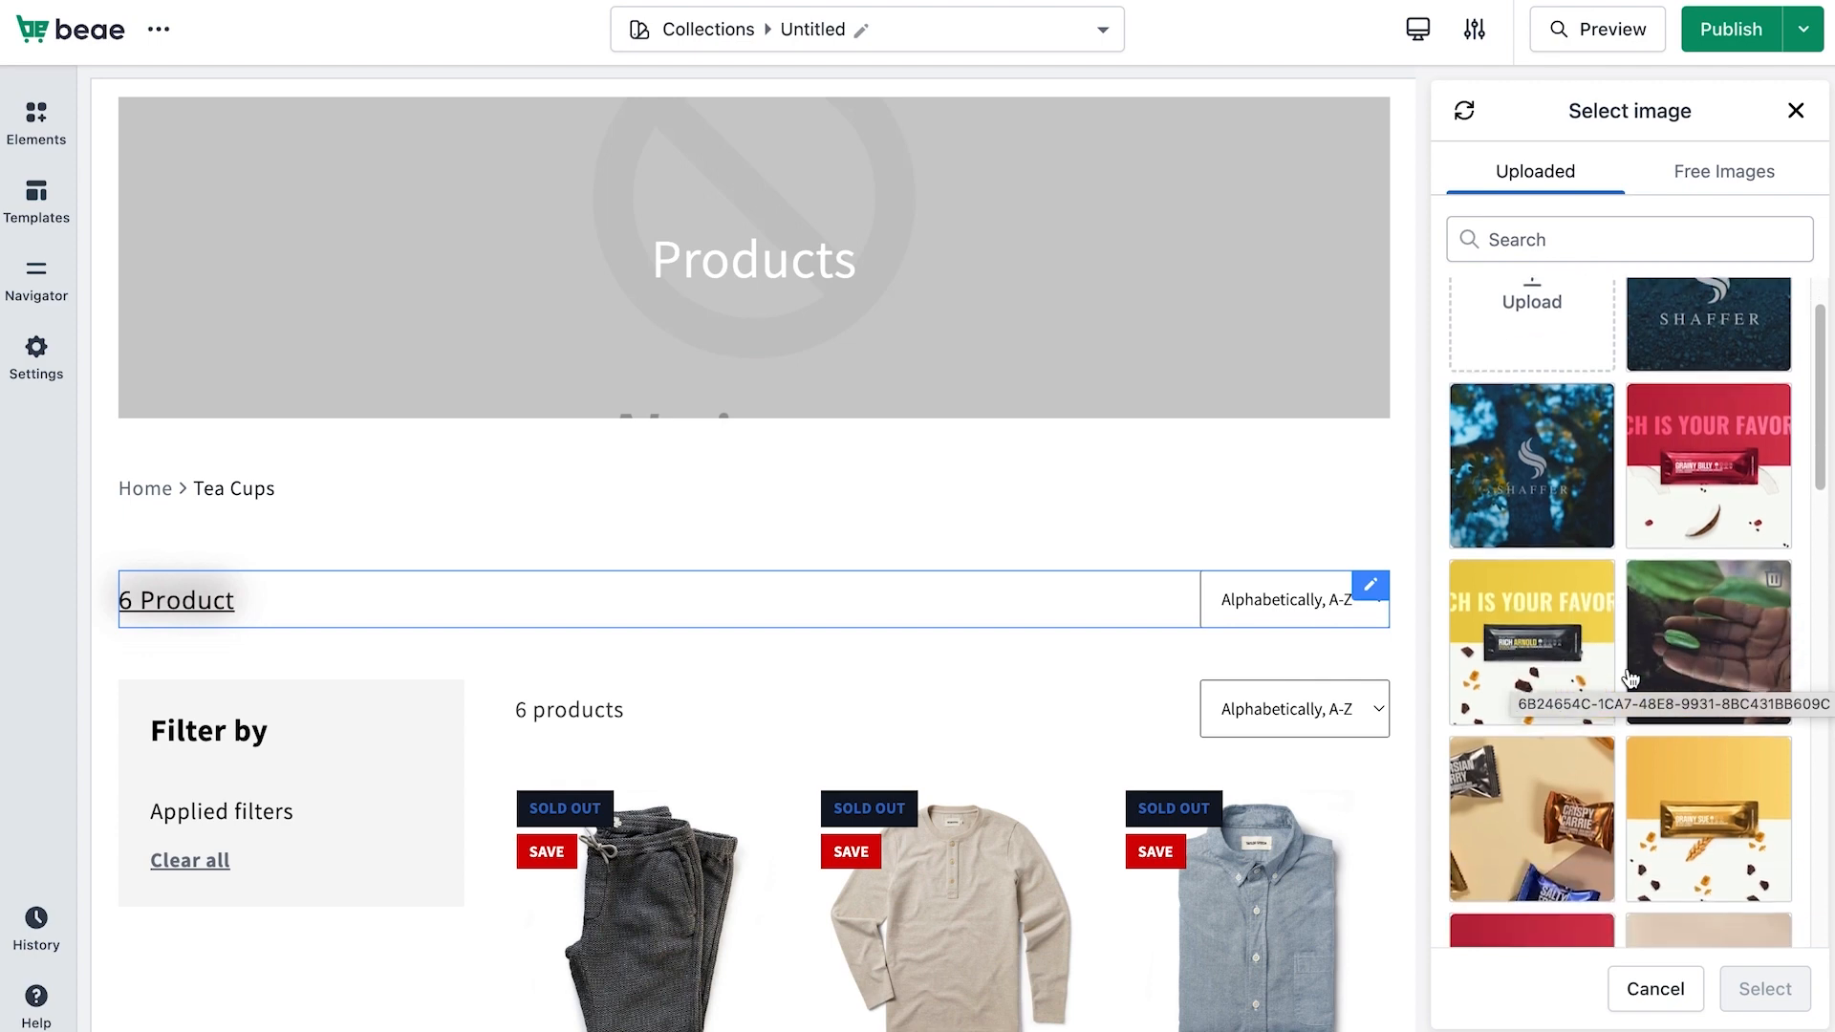
left_click(1673, 736)
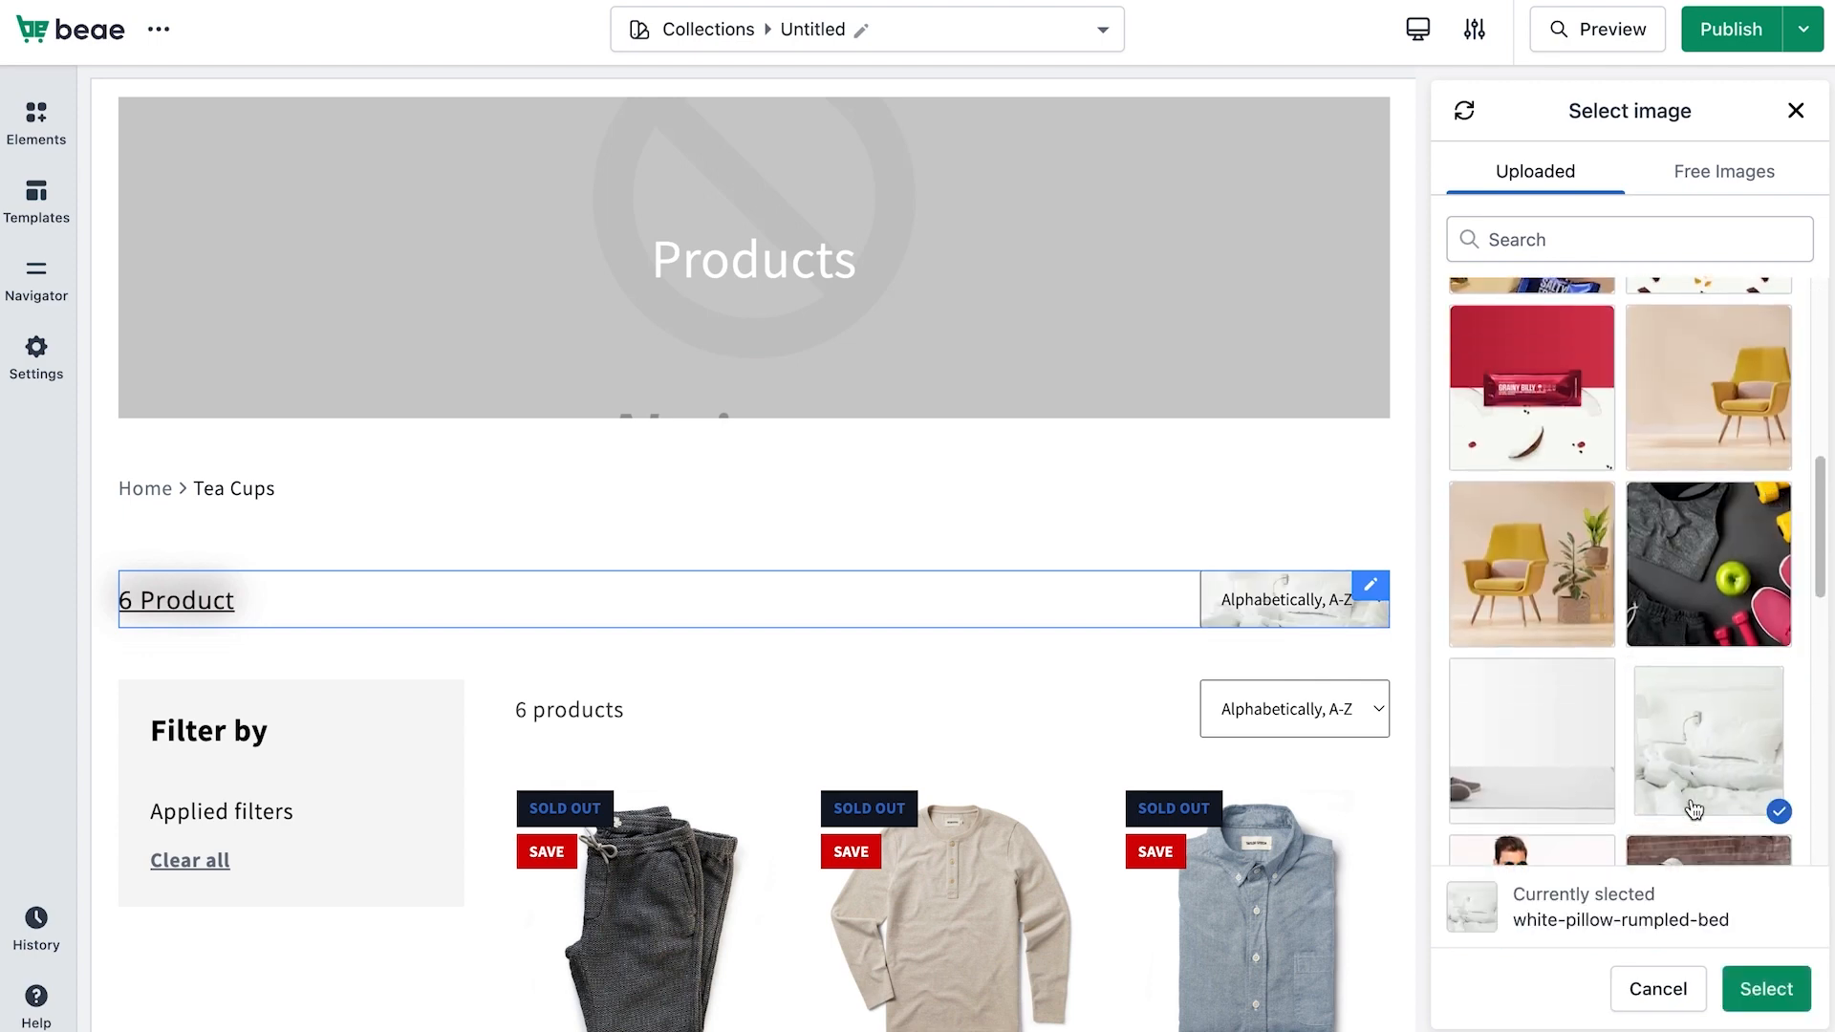
left_click(1770, 988)
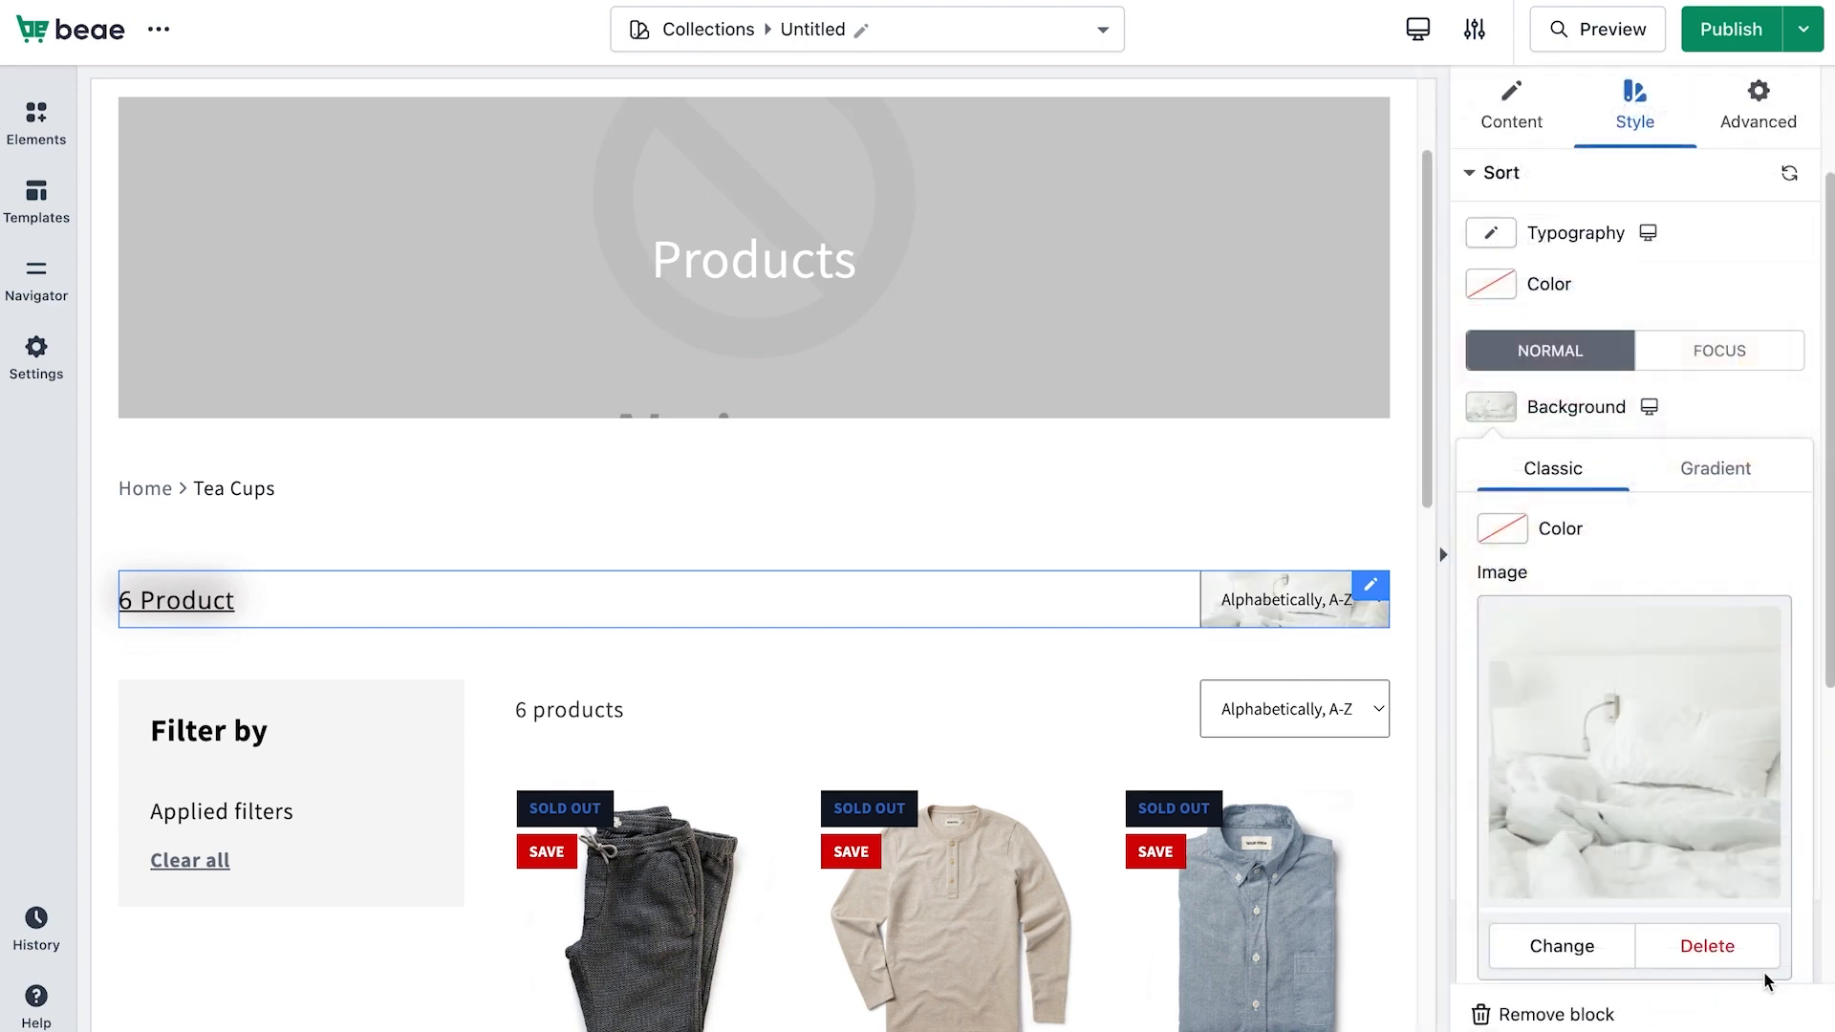
Set the position of the Sort dropdown's background image to Center right.
left_click(1708, 431)
scroll(1631, 459, "up", 1)
left_click(1488, 478)
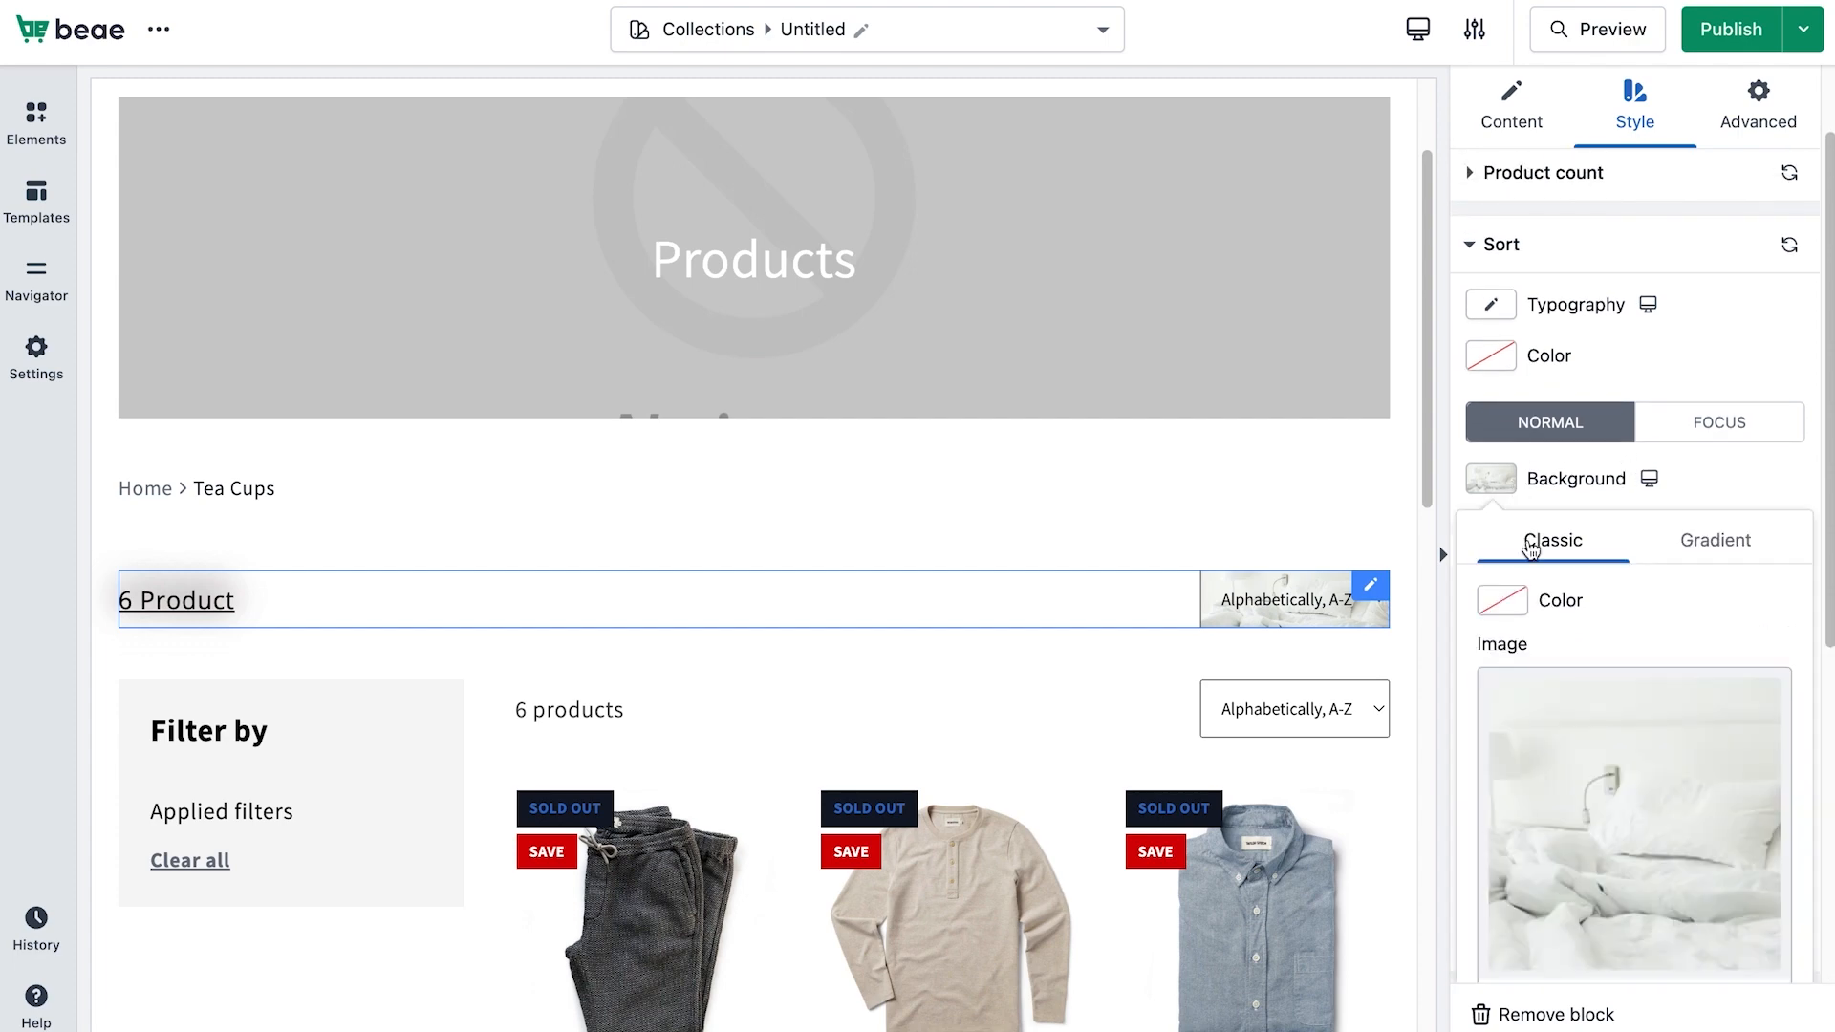
scroll(1539, 573, "down", 6)
left_click(1502, 742)
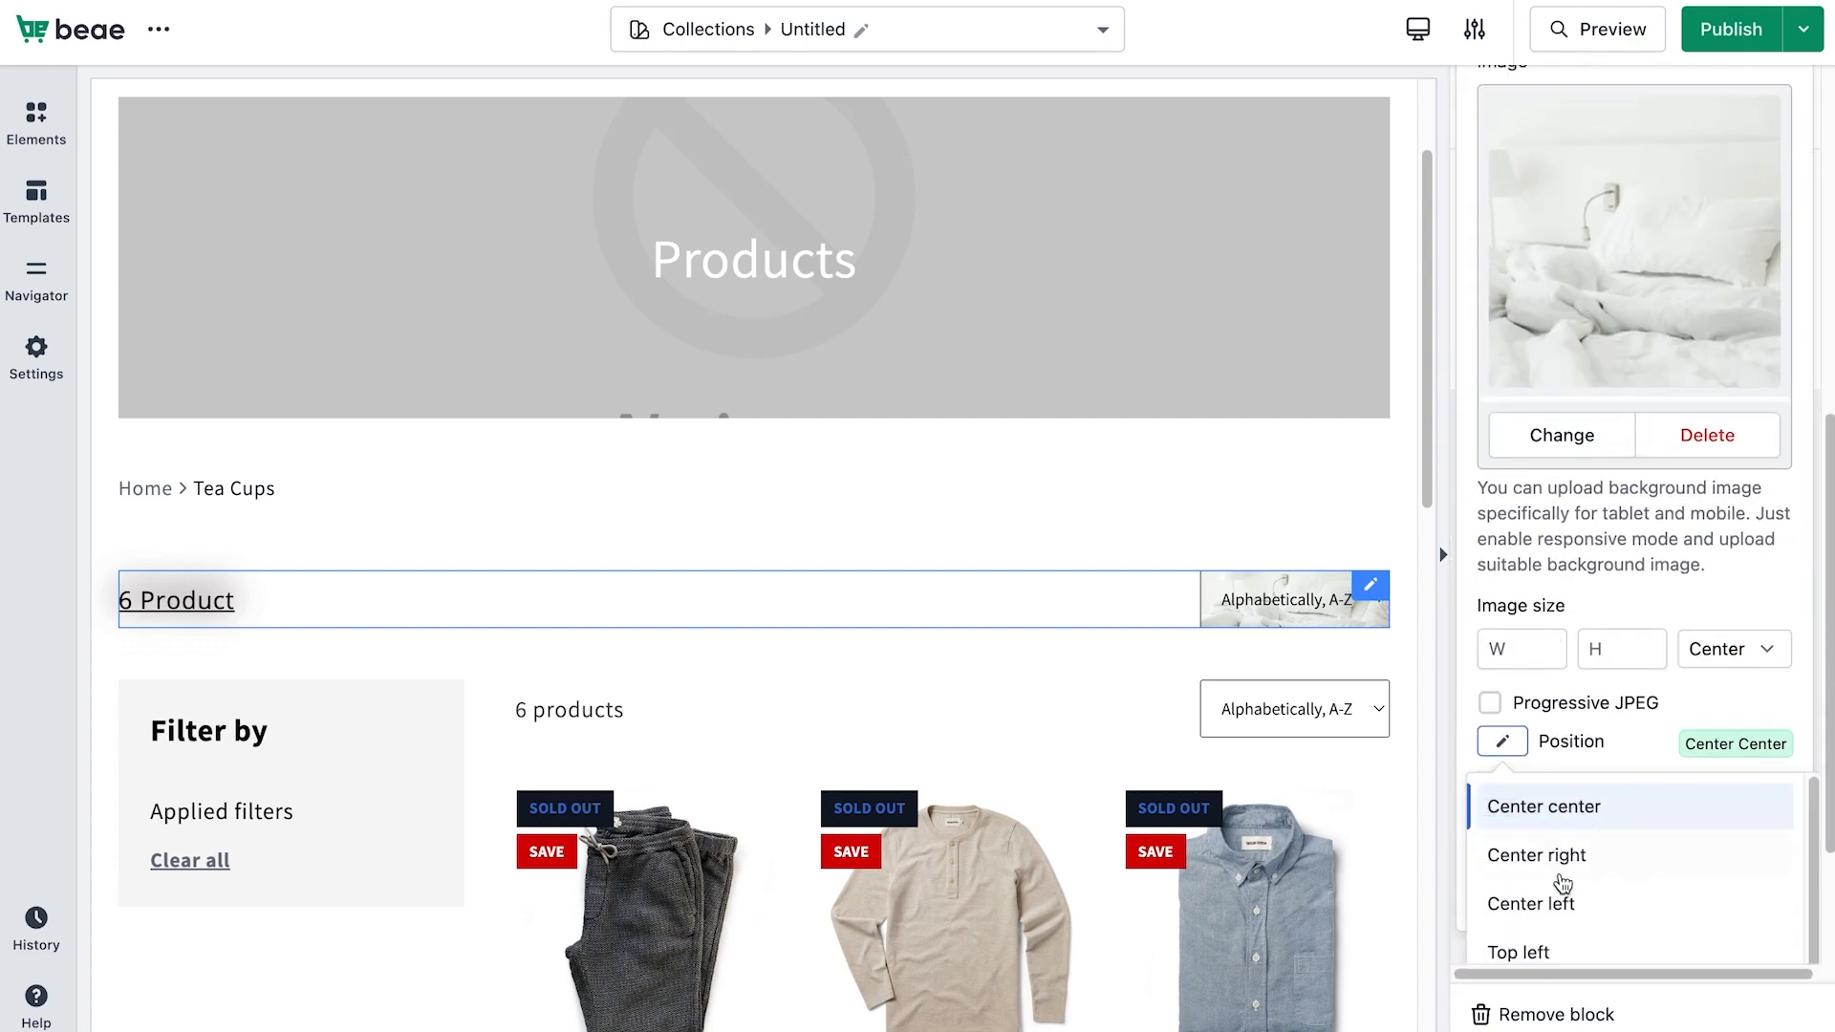
left_click(1548, 852)
Examine the attachment, repeat and size options of the Sort dropdown's background image.
left_click(1502, 787)
scroll(1532, 843, "down", 2)
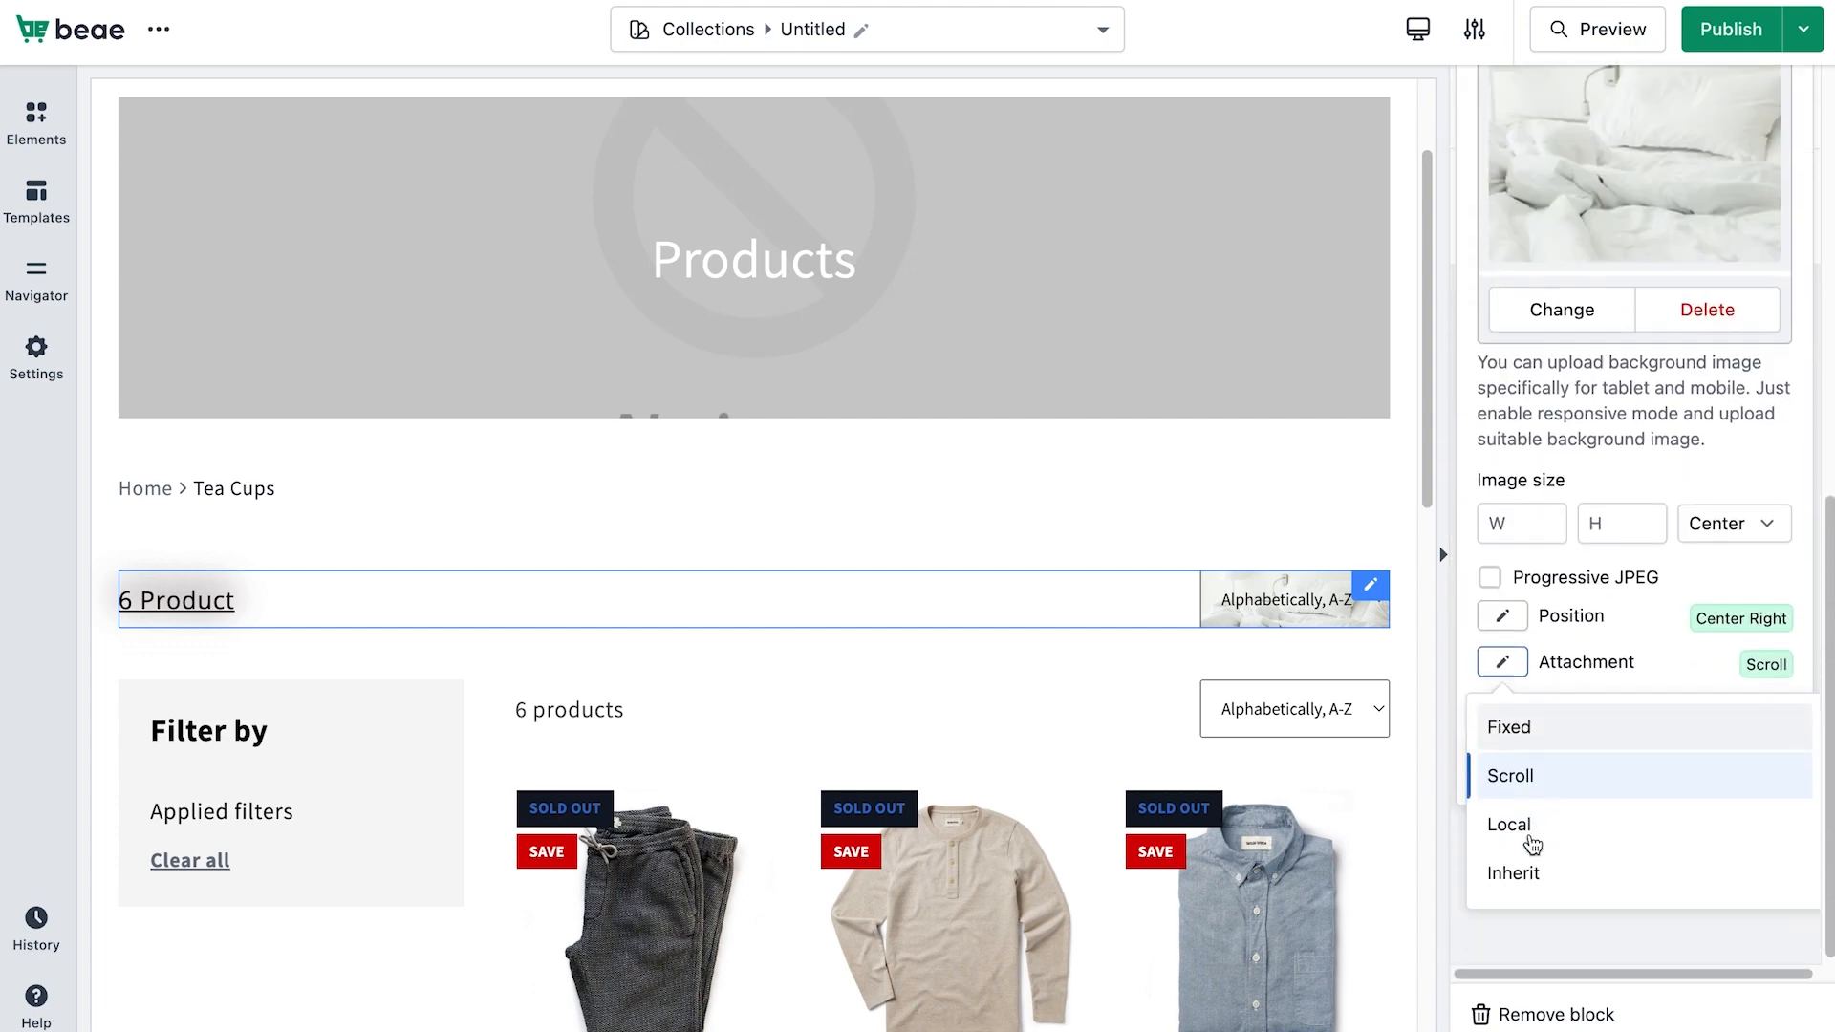
left_click(1622, 651)
left_click(1502, 833)
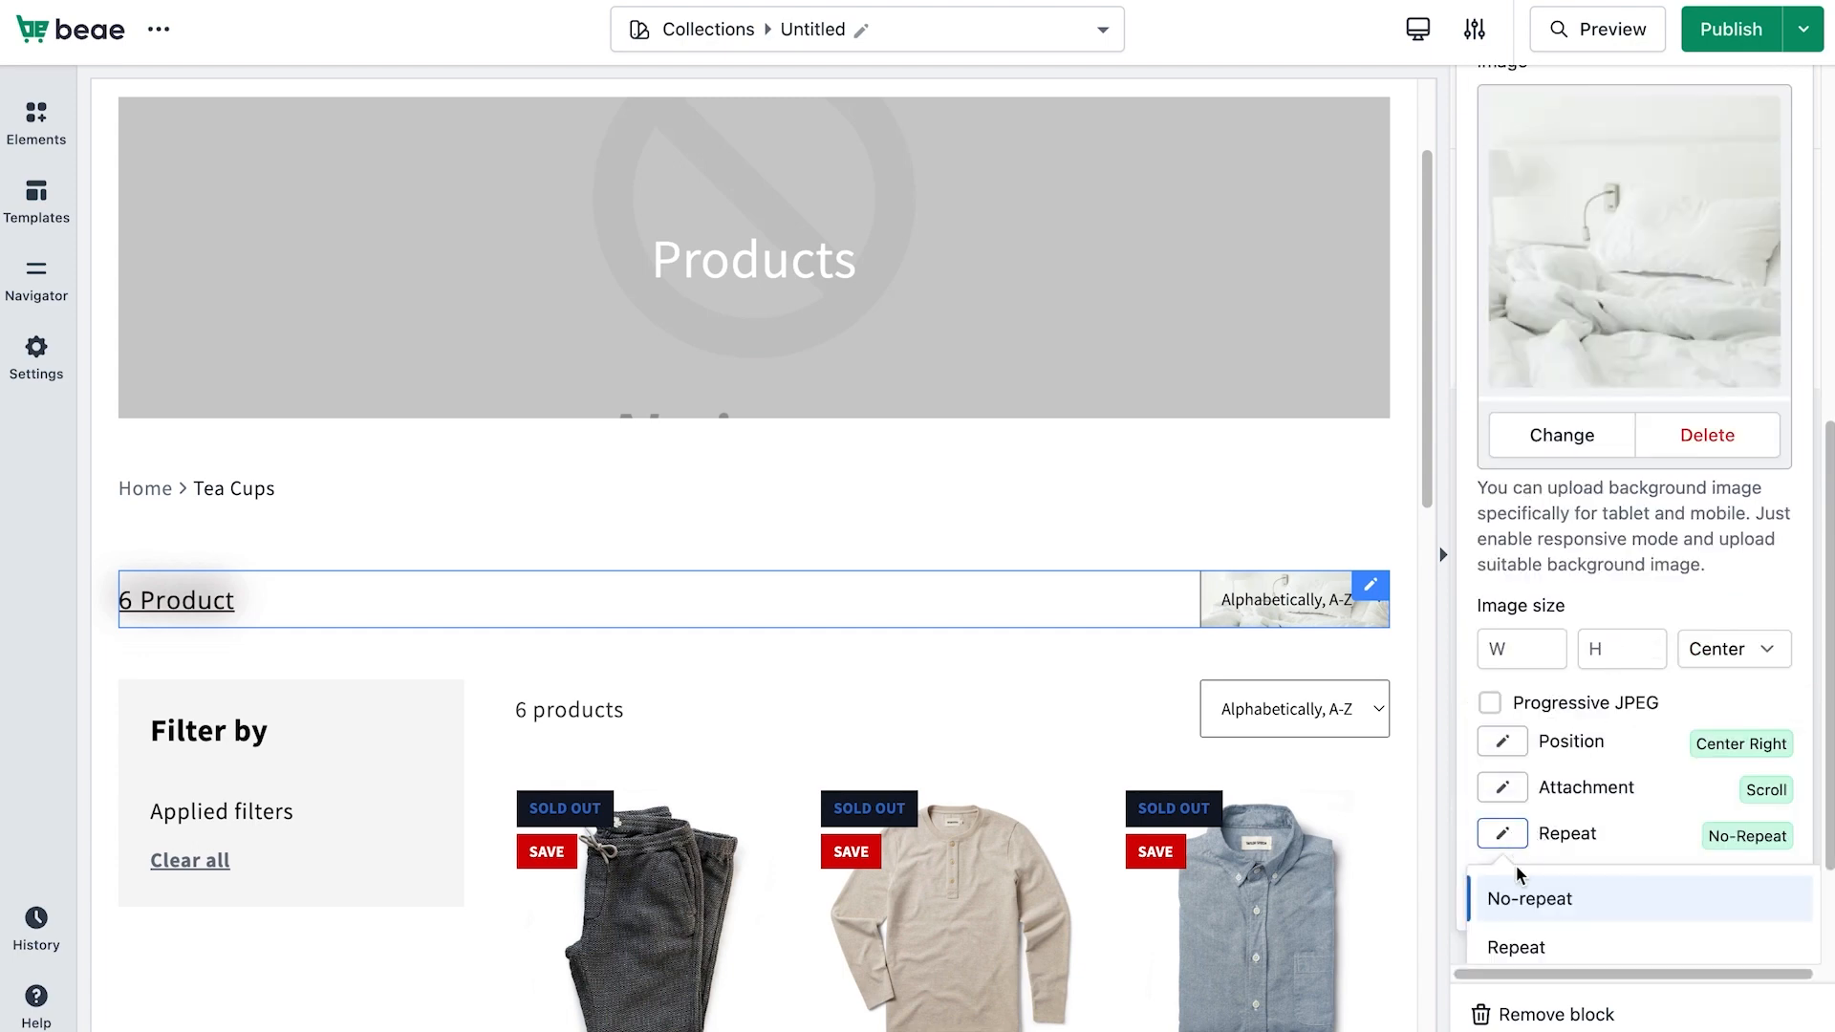
scroll(1525, 865, "down", 2)
left_click(1625, 719)
left_click(1510, 885)
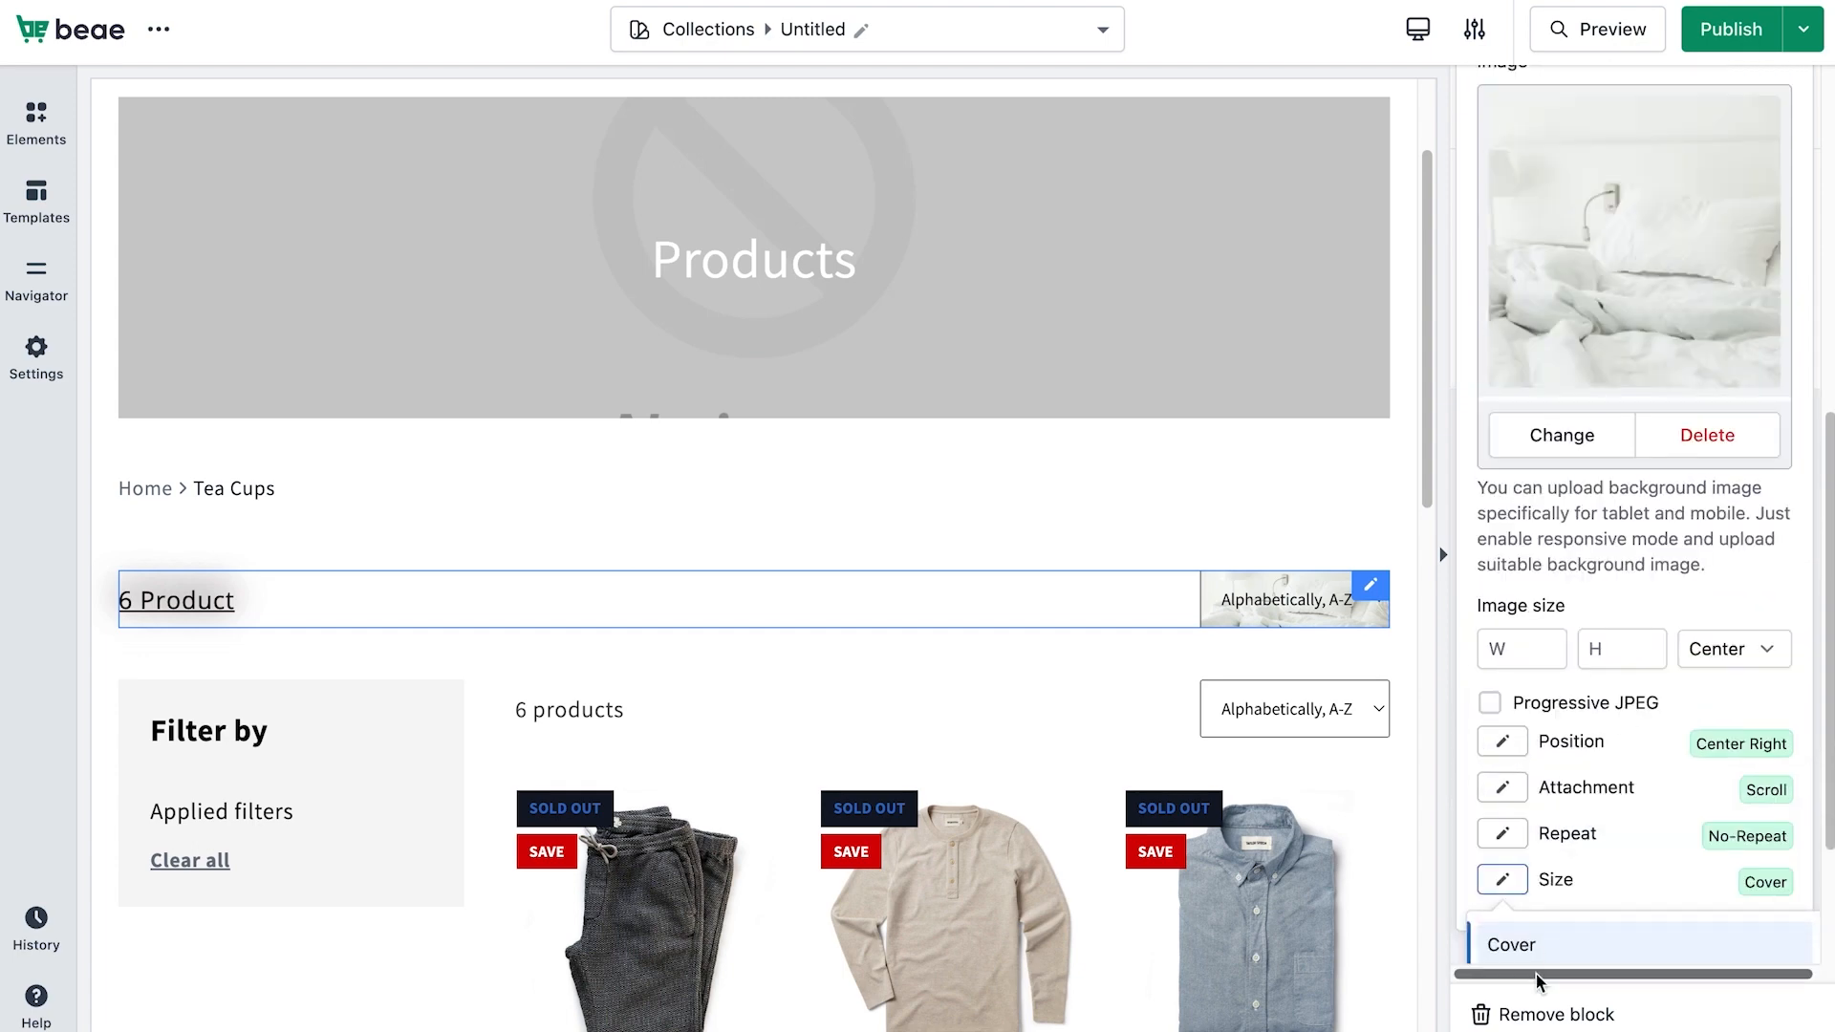
scroll(1538, 975, "down", 2)
scroll(1539, 975, "up", 5)
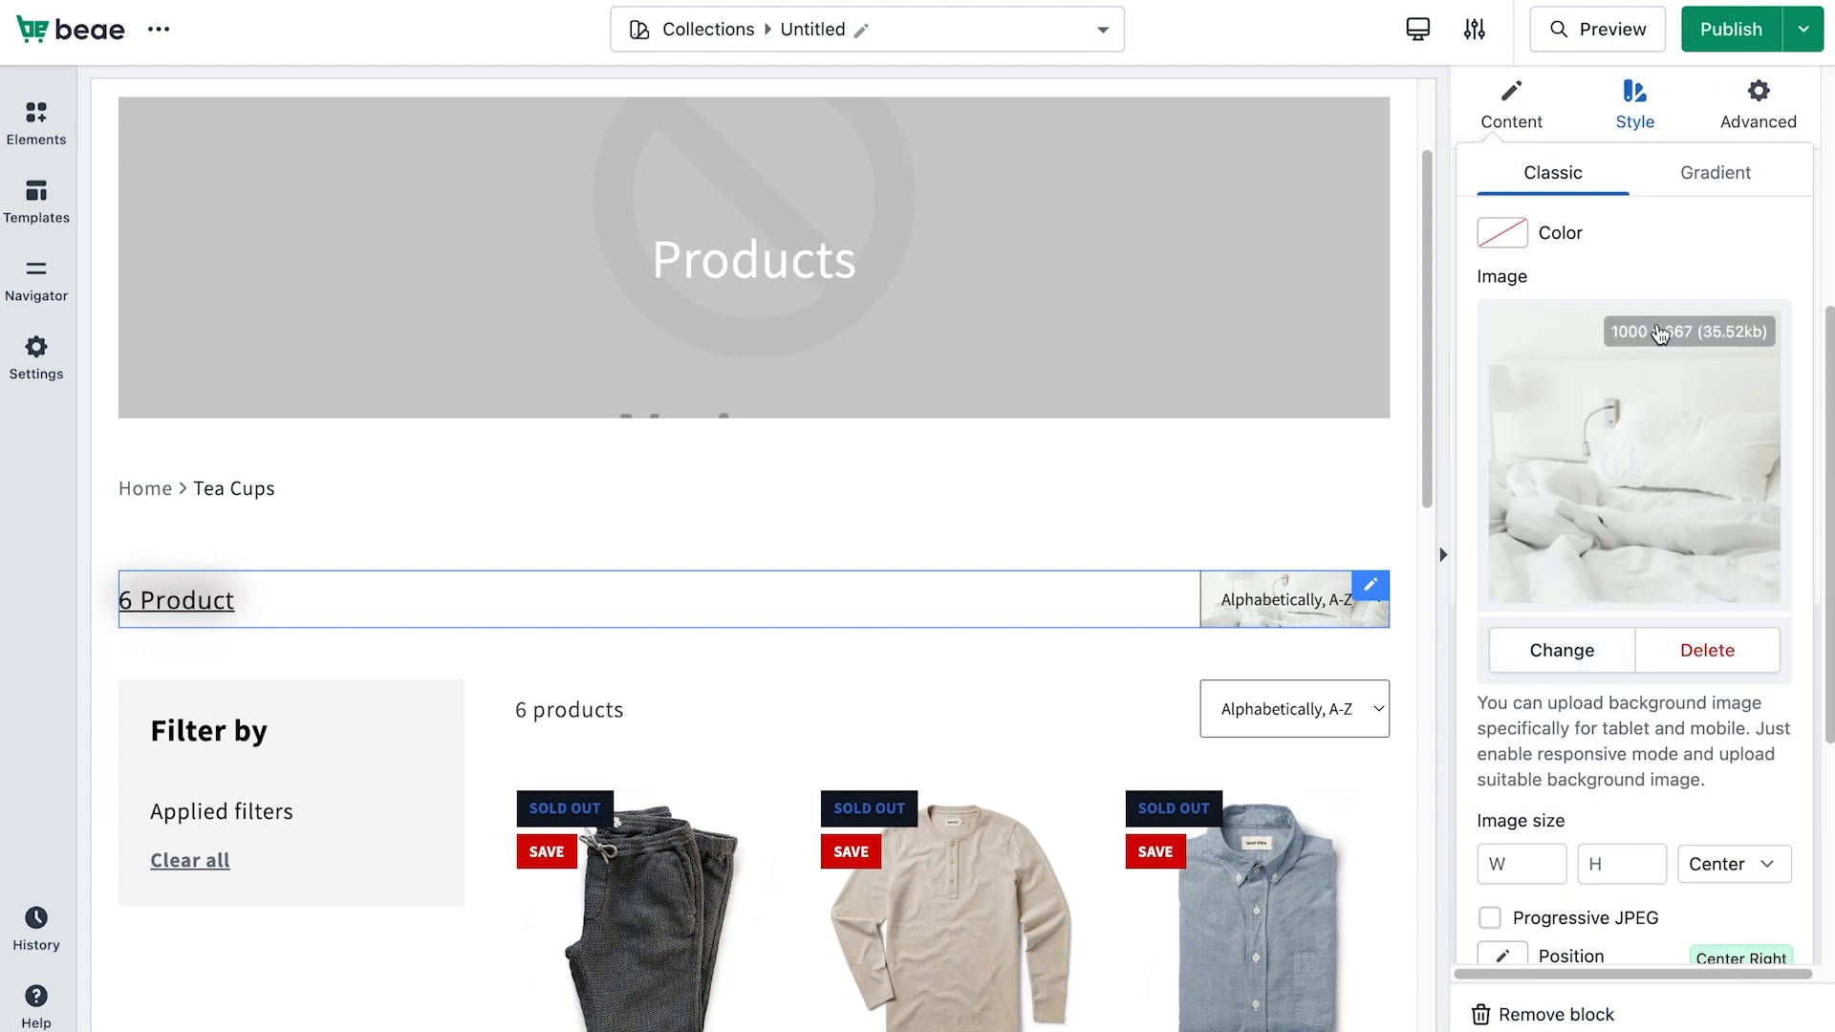
scroll(1656, 404, "down", 2)
scroll(1631, 526, "up", 5)
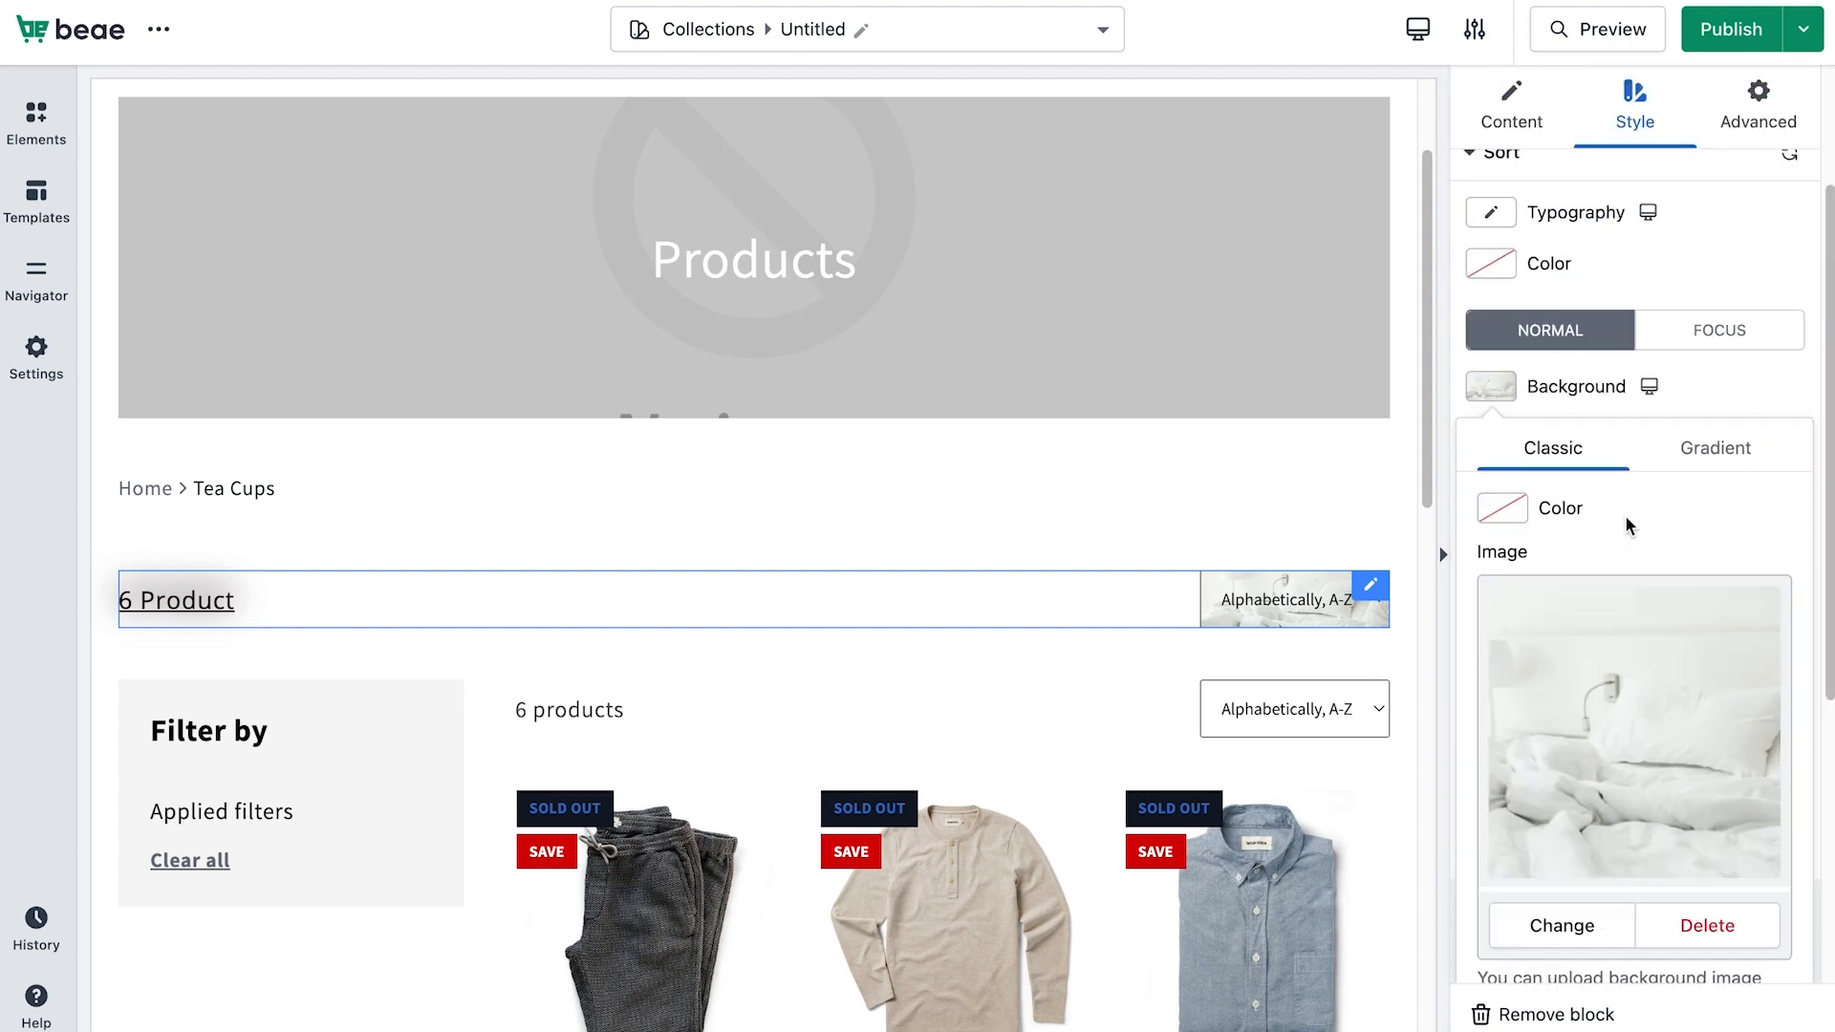
left_click(1707, 409)
Give the Sort dropdown a box shadow with -5px horizontal offset, -3px vertical offset and 0px blur.
left_click(1491, 459)
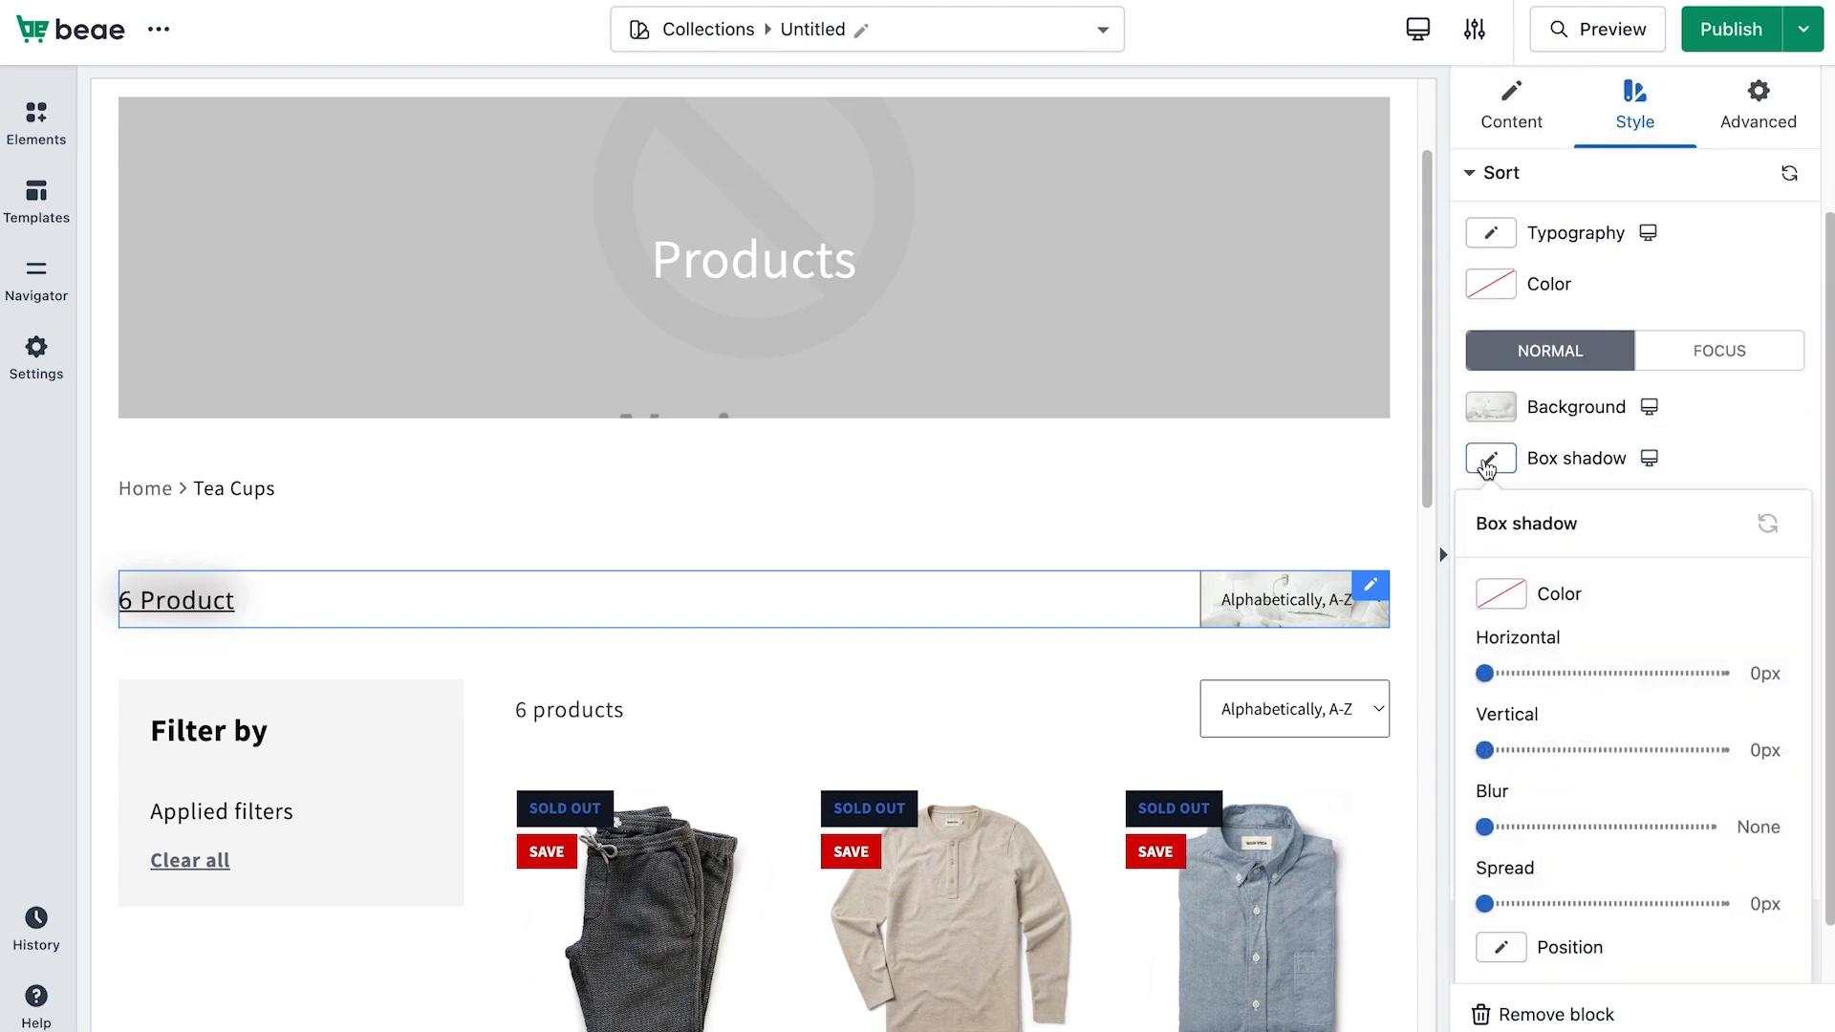
left_click_drag(1498, 673, 1592, 676)
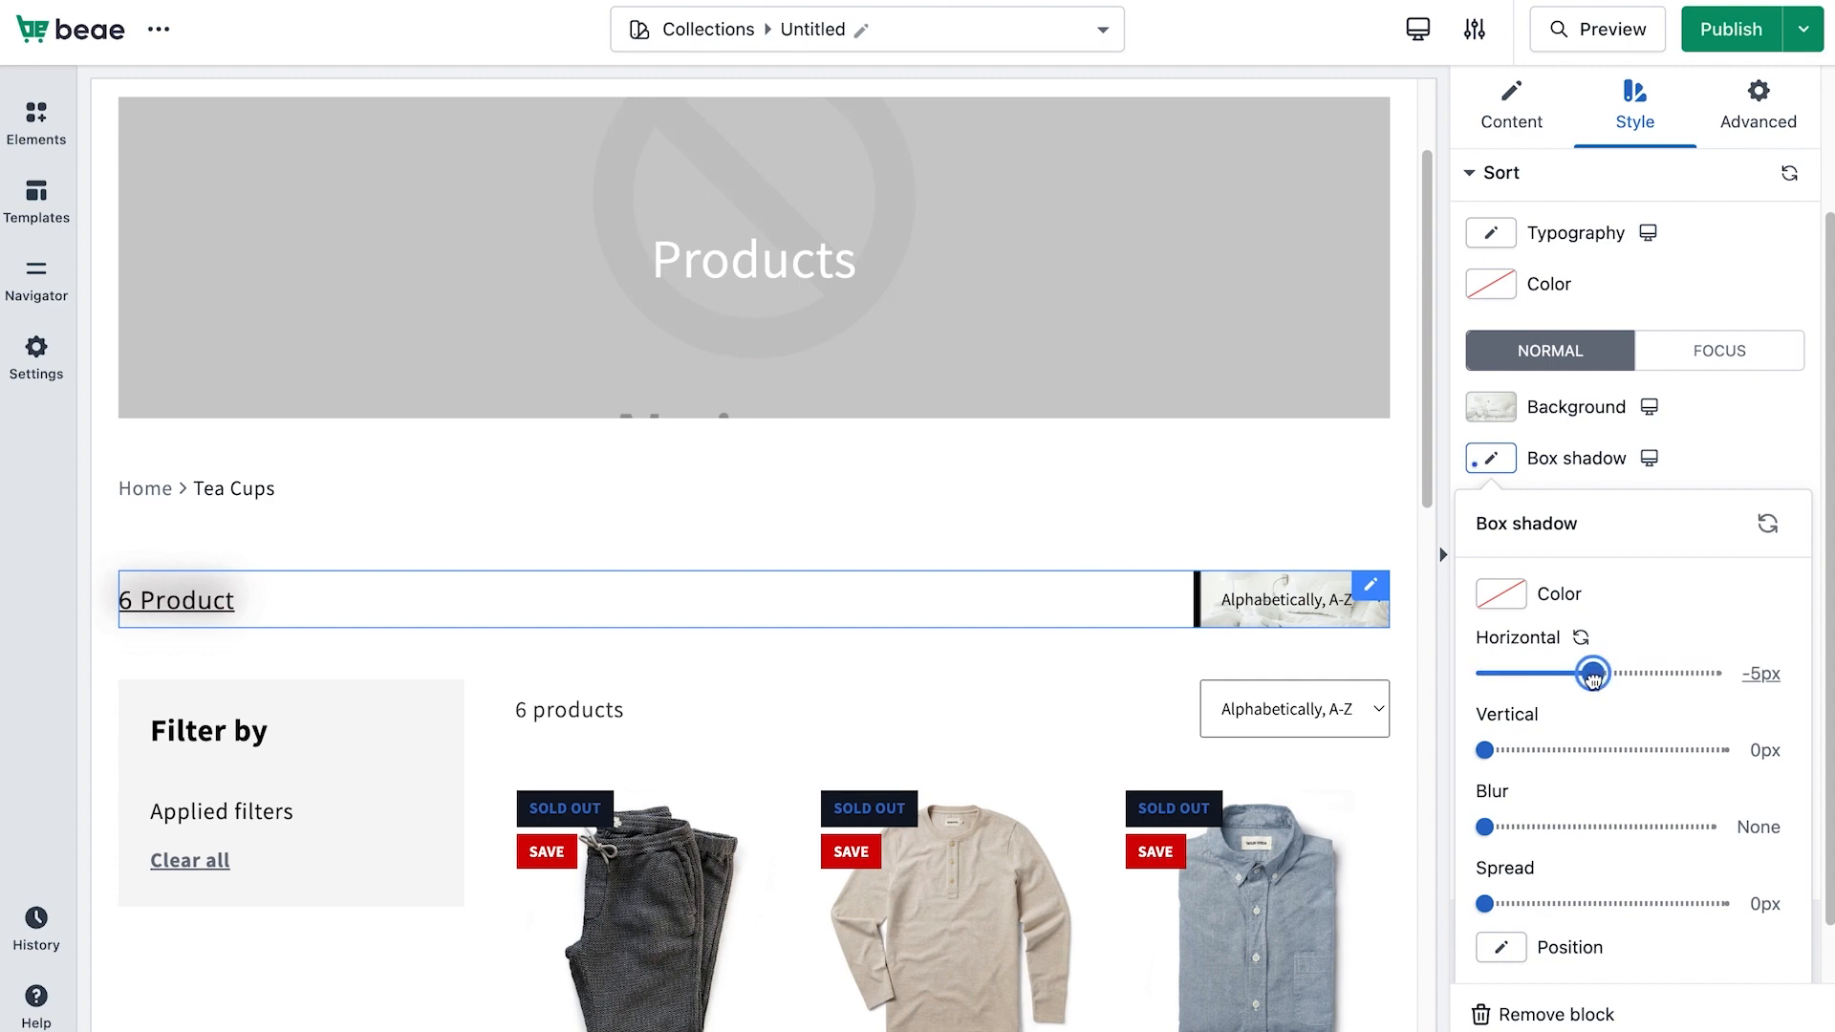
left_click_drag(1484, 749, 1595, 749)
mouse_move(1484, 827)
left_mouse_down()
mouse_move(1548, 838)
mouse_move(1481, 828)
left_mouse_up()
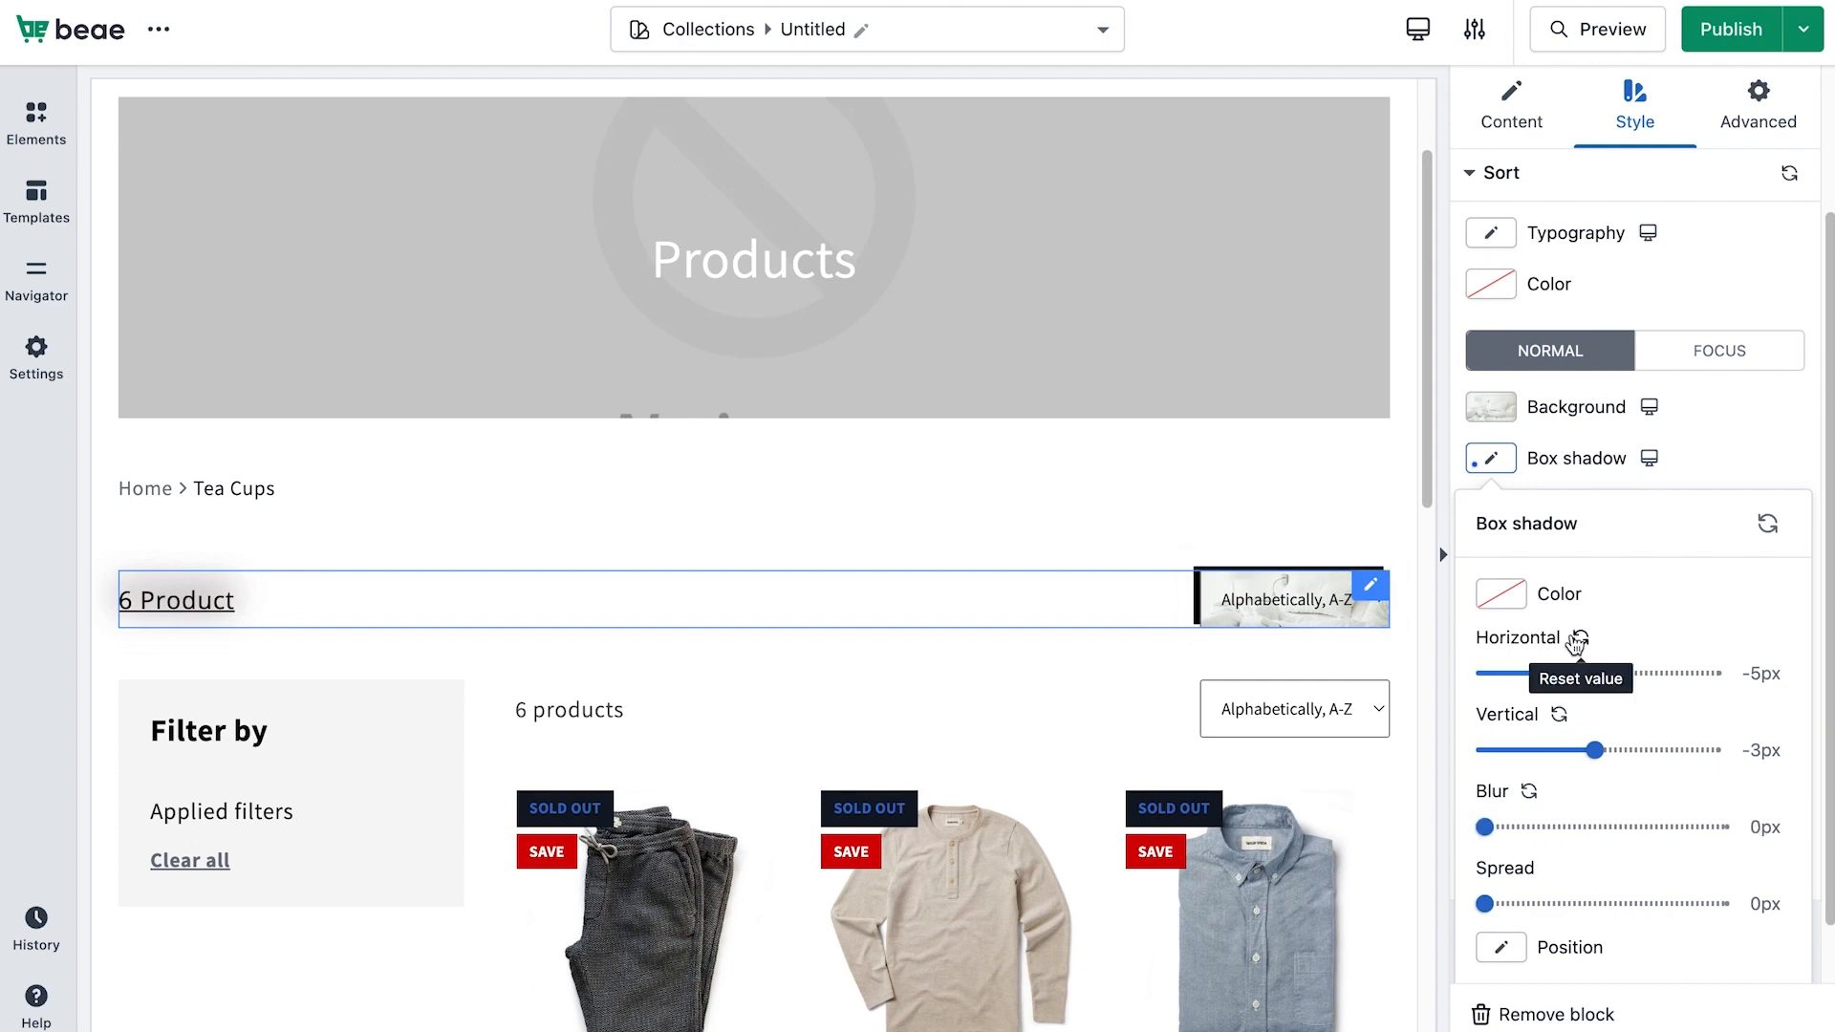
scroll(1560, 467, "down", 1)
left_click(1717, 349)
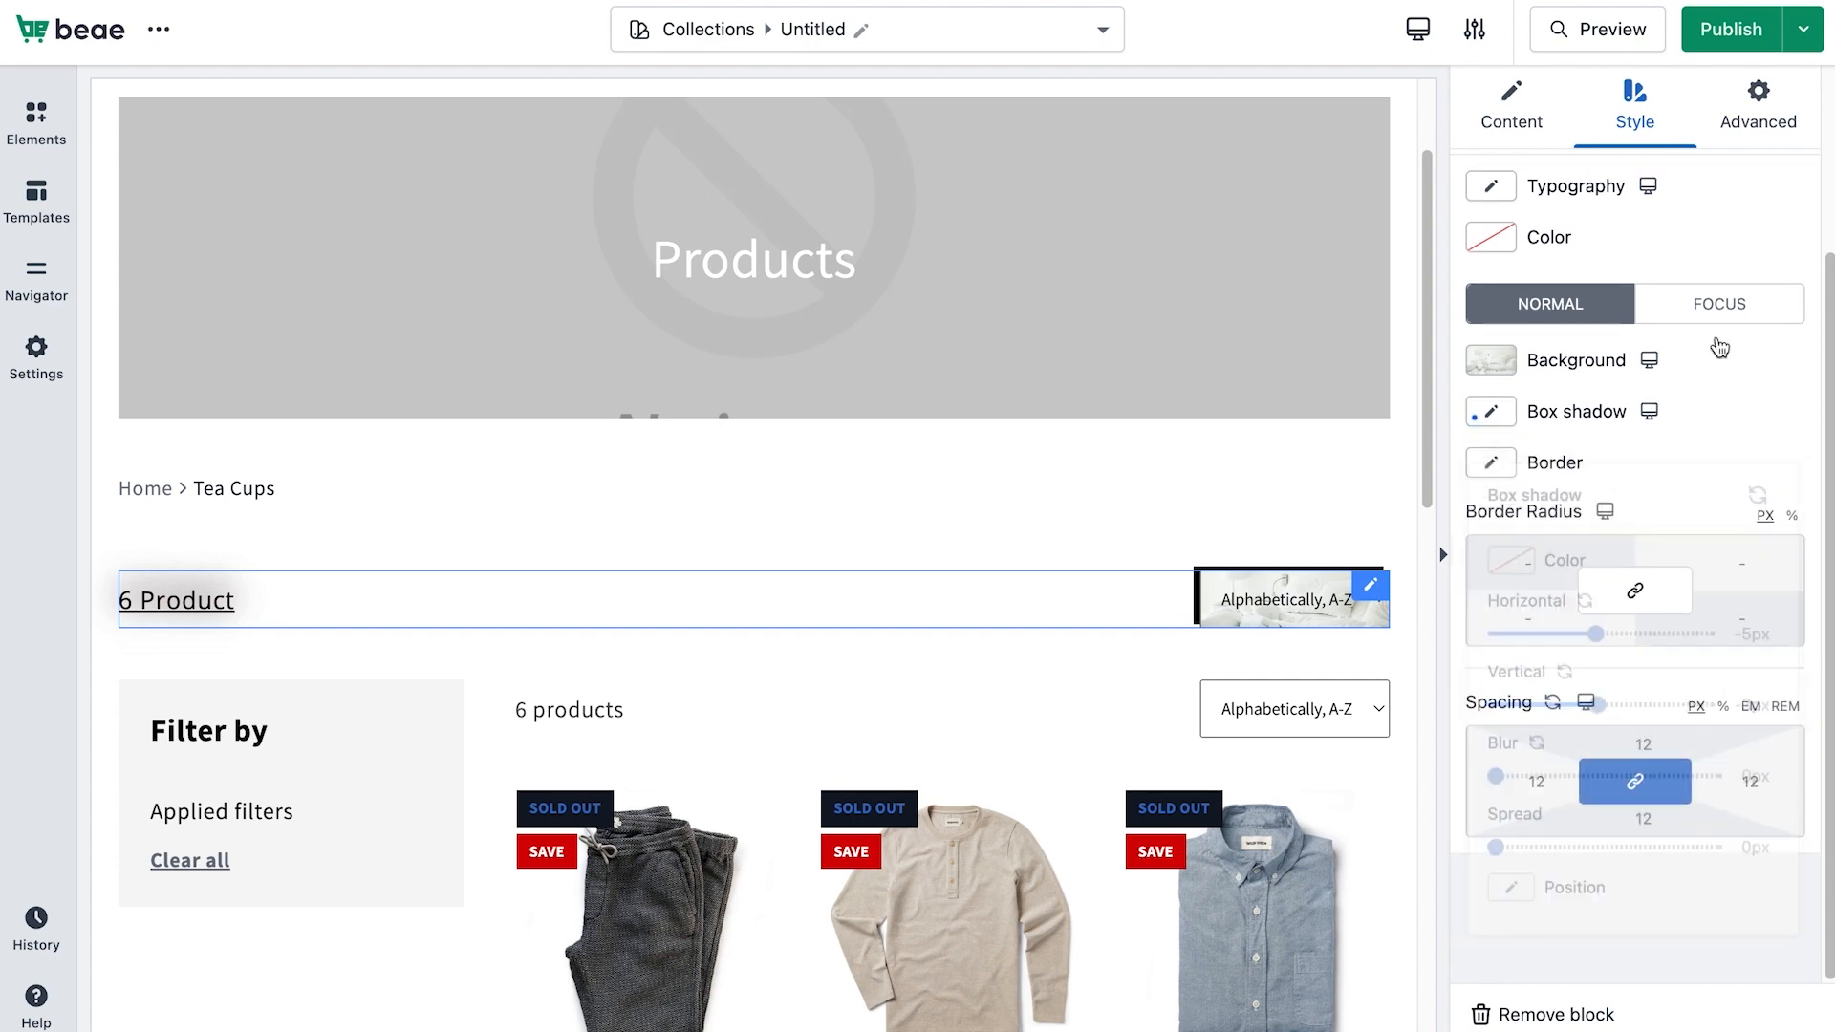
Set the Sort dropdown's linked spacing to 16px on all four sides.
left_click(1629, 792)
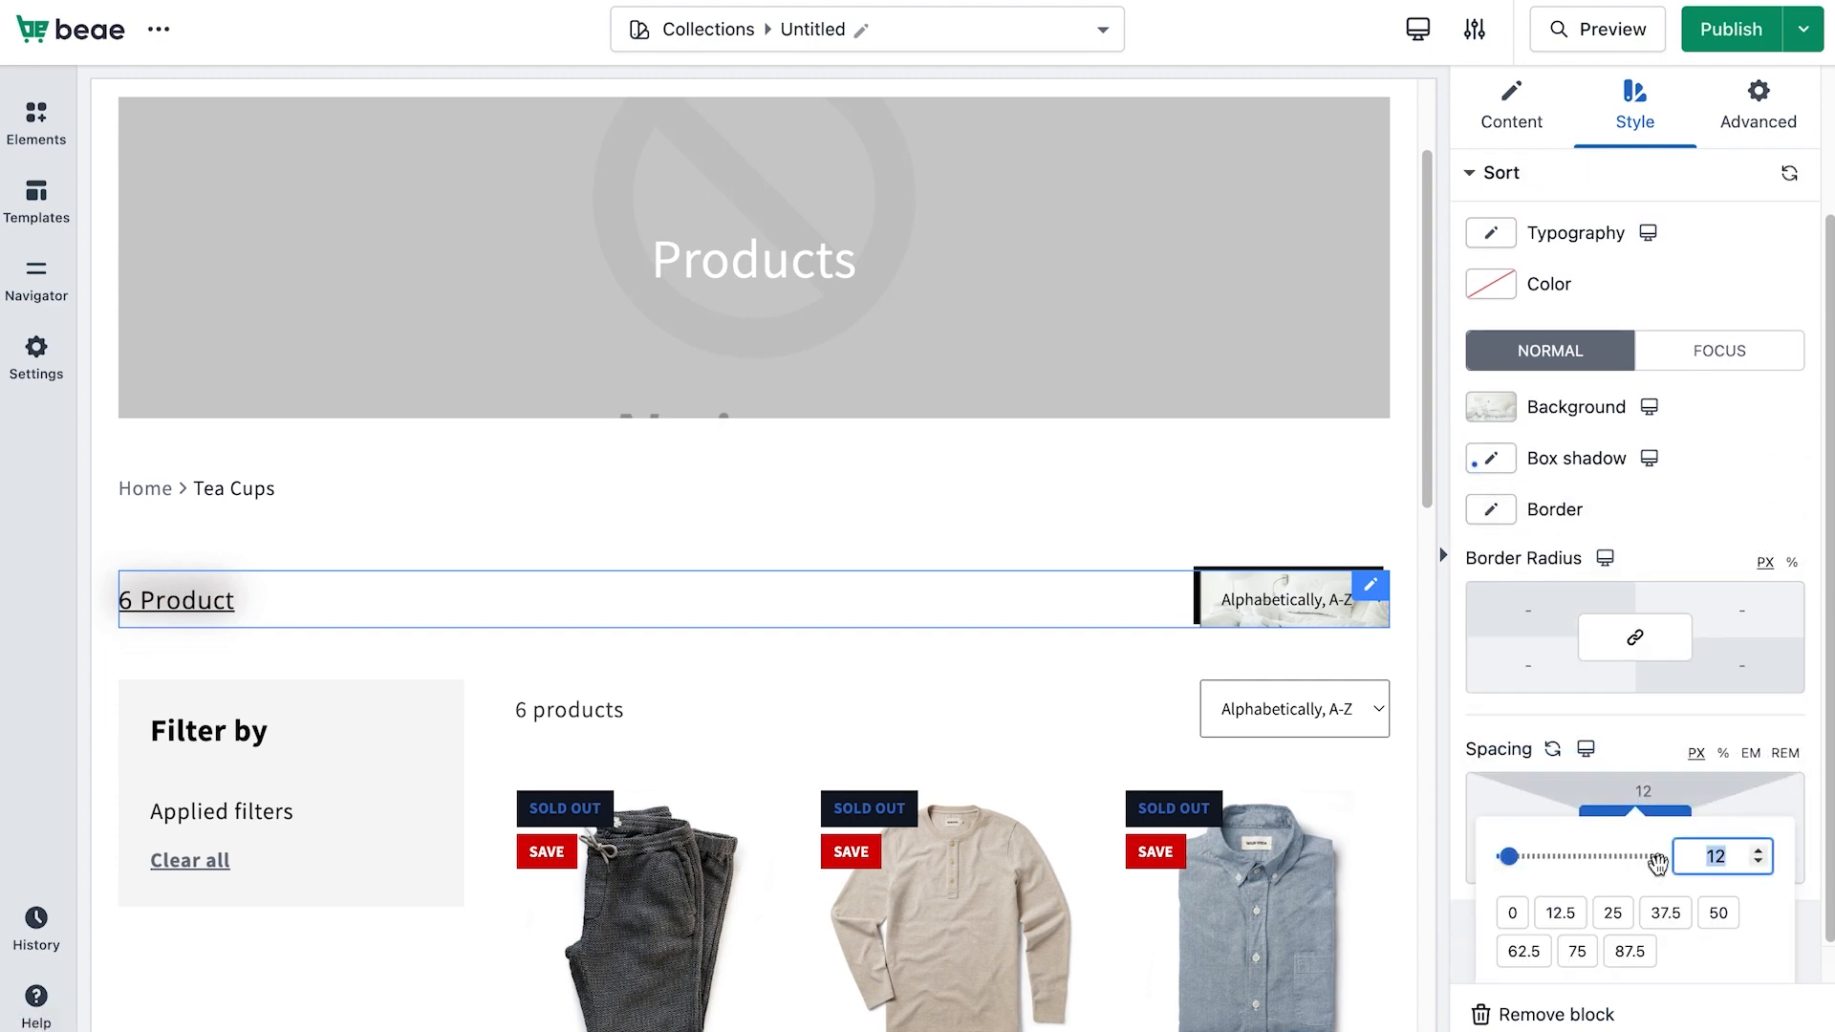
left_click(1749, 805)
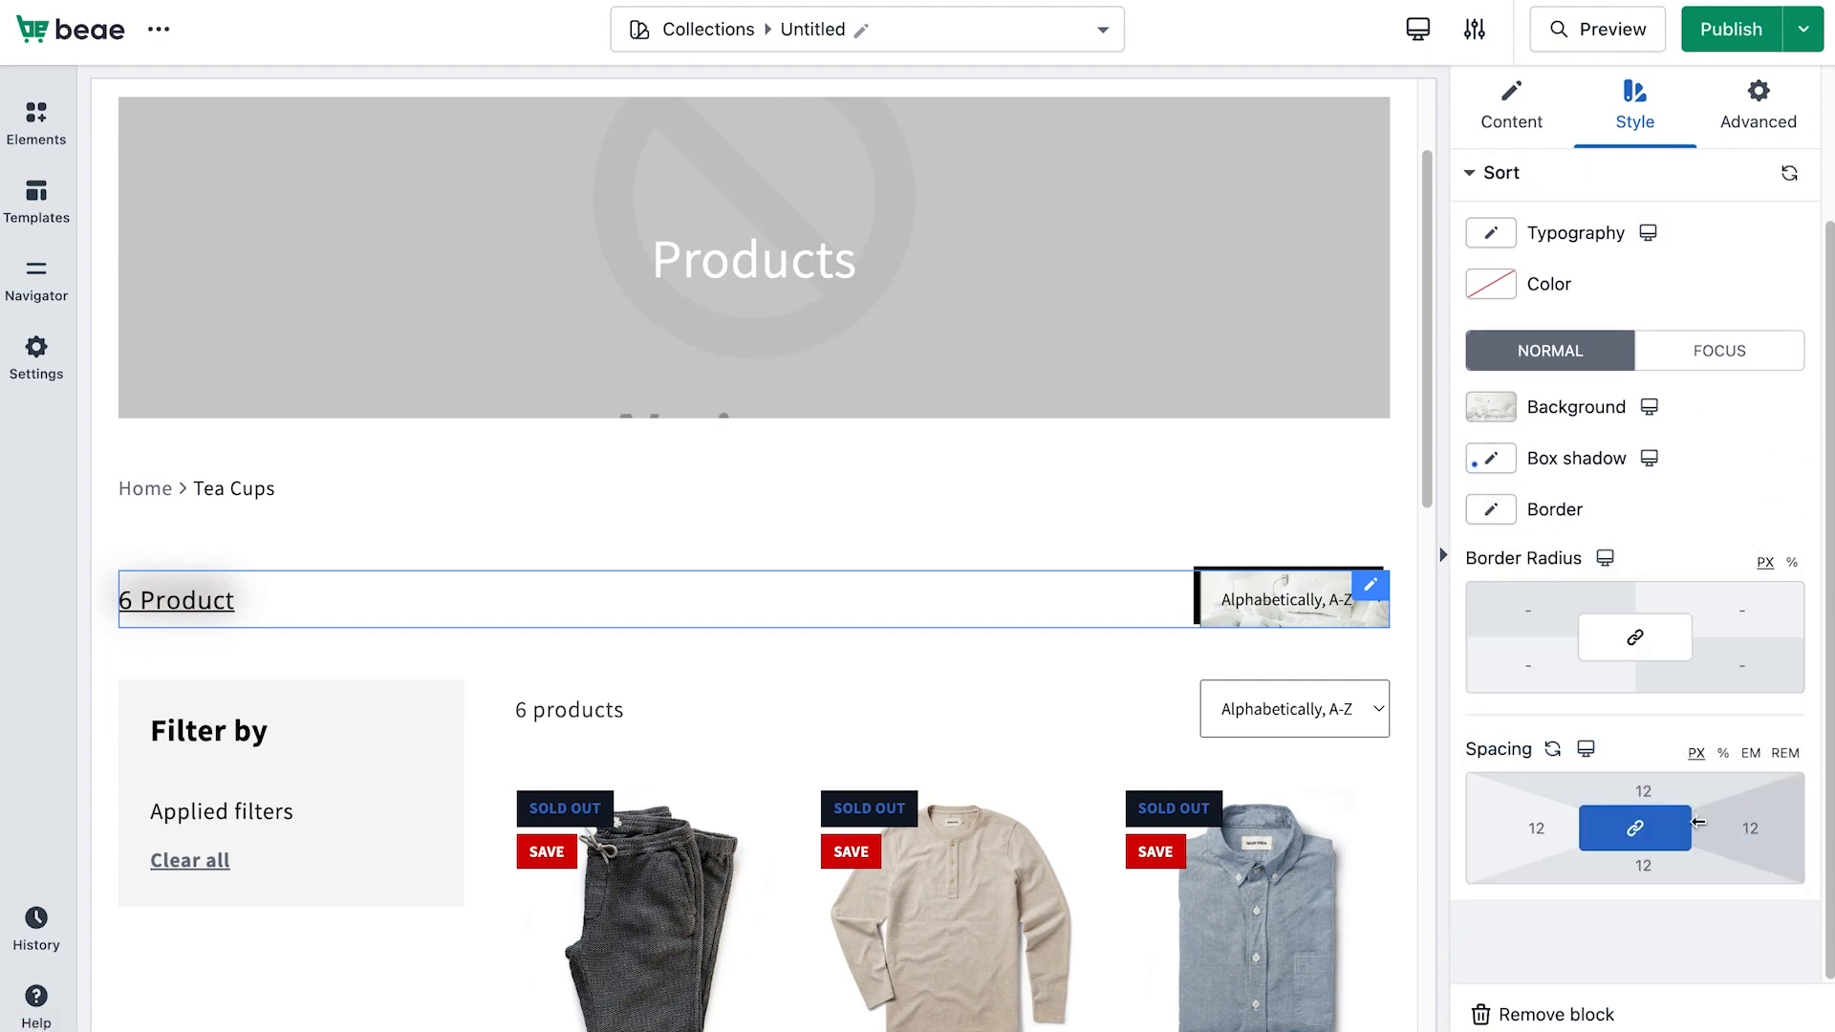
left_click(1751, 829)
mouse_move(1533, 898)
left_mouse_down()
mouse_move(1529, 884)
mouse_move(1493, 903)
mouse_move(1511, 899)
left_mouse_up()
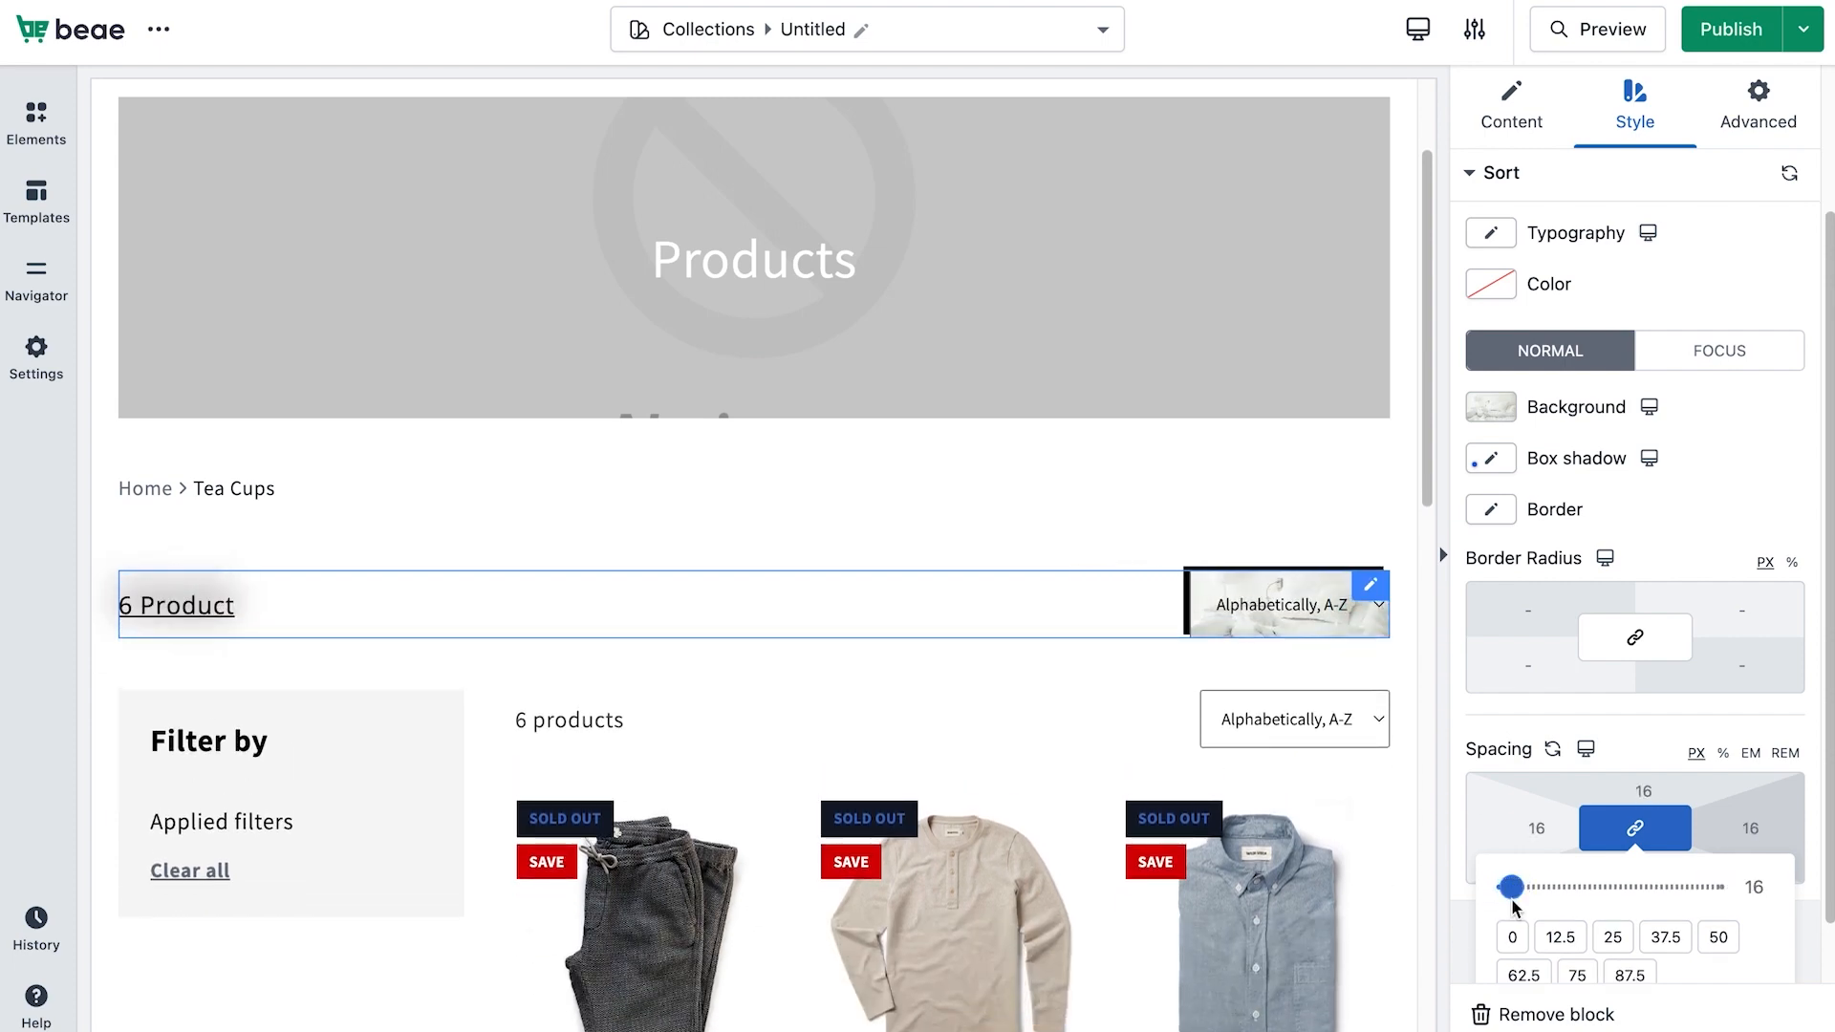
left_click(1516, 897)
Switch to the mobile layout and give the Sort dropdown's box shadow a horizontal offset for that device.
left_click(1649, 457)
left_click(1649, 409)
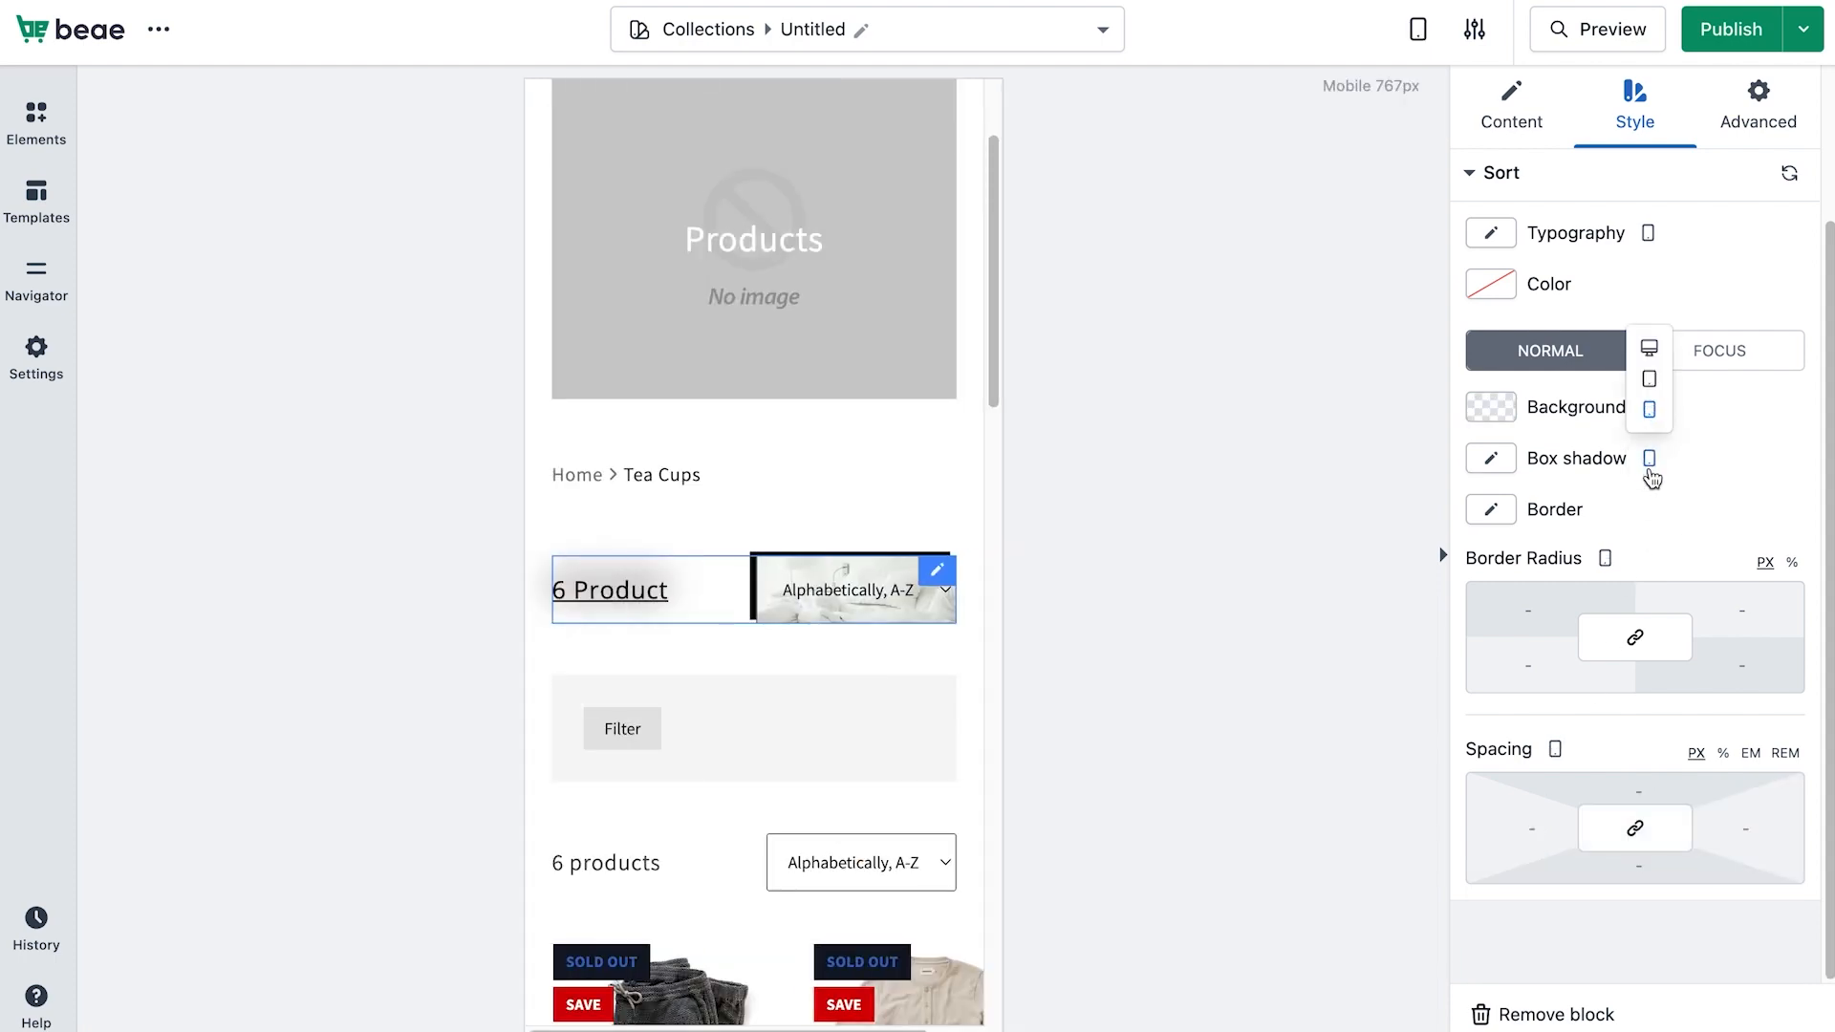
left_click(1498, 463)
left_click_drag(1496, 673, 1598, 675)
left_click(1703, 456)
Set the Sort dropdown's top spacing on mobile to 11px and return to the desktop layout.
left_click(1626, 795)
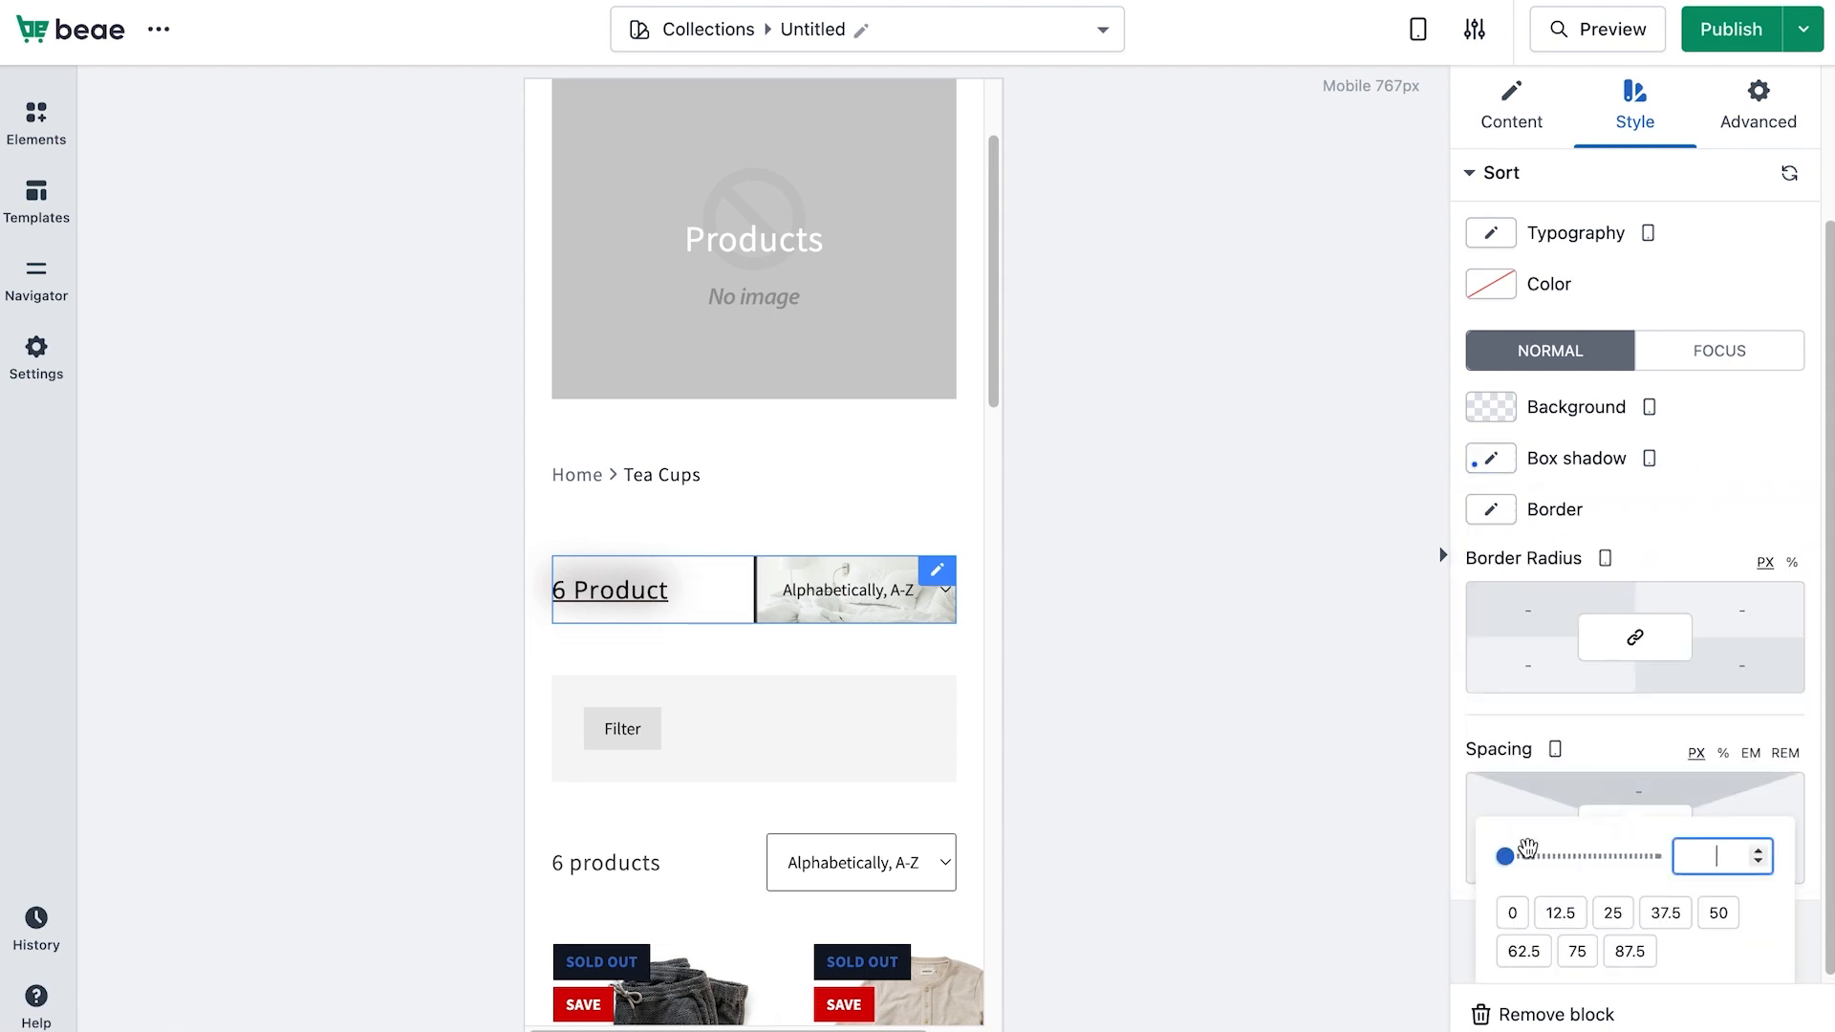
mouse_move(1508, 851)
left_mouse_down()
mouse_move(1528, 856)
mouse_move(1509, 854)
left_mouse_up()
left_click(1417, 28)
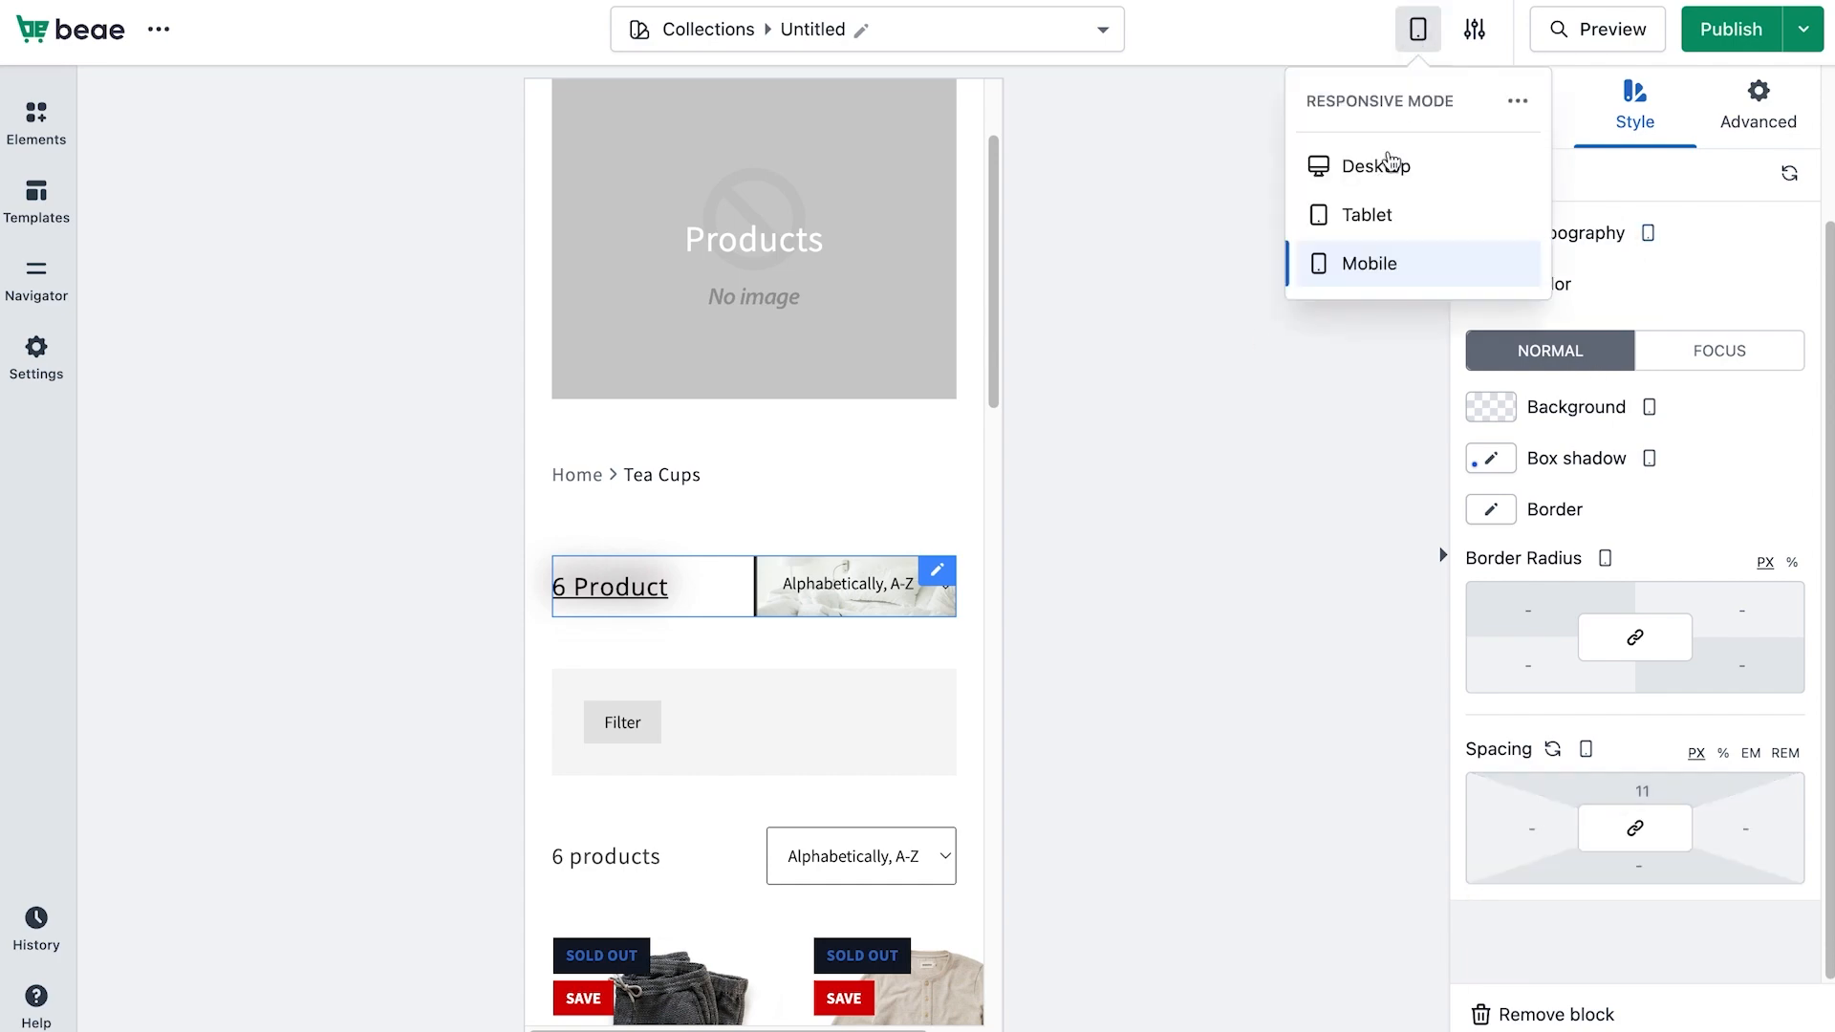
left_click(1359, 163)
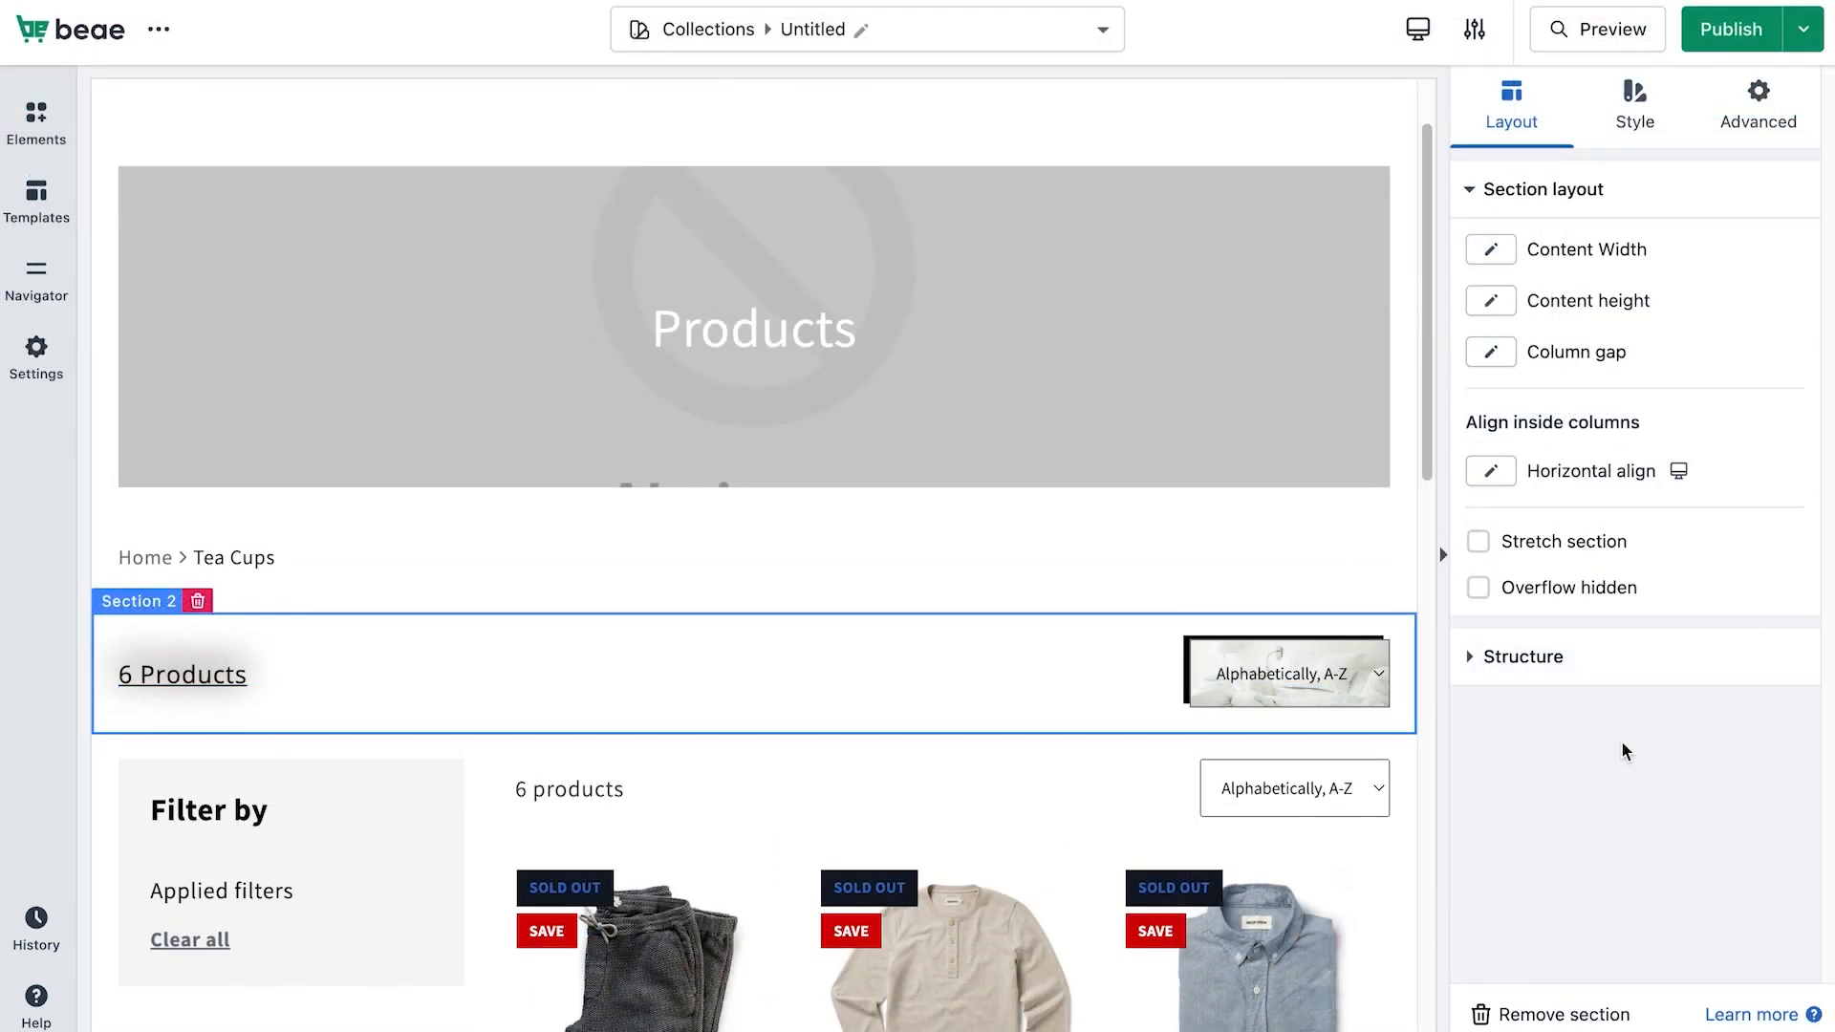
Set Section 2's top margin to -71px and its top padding to 5px.
left_click(1762, 105)
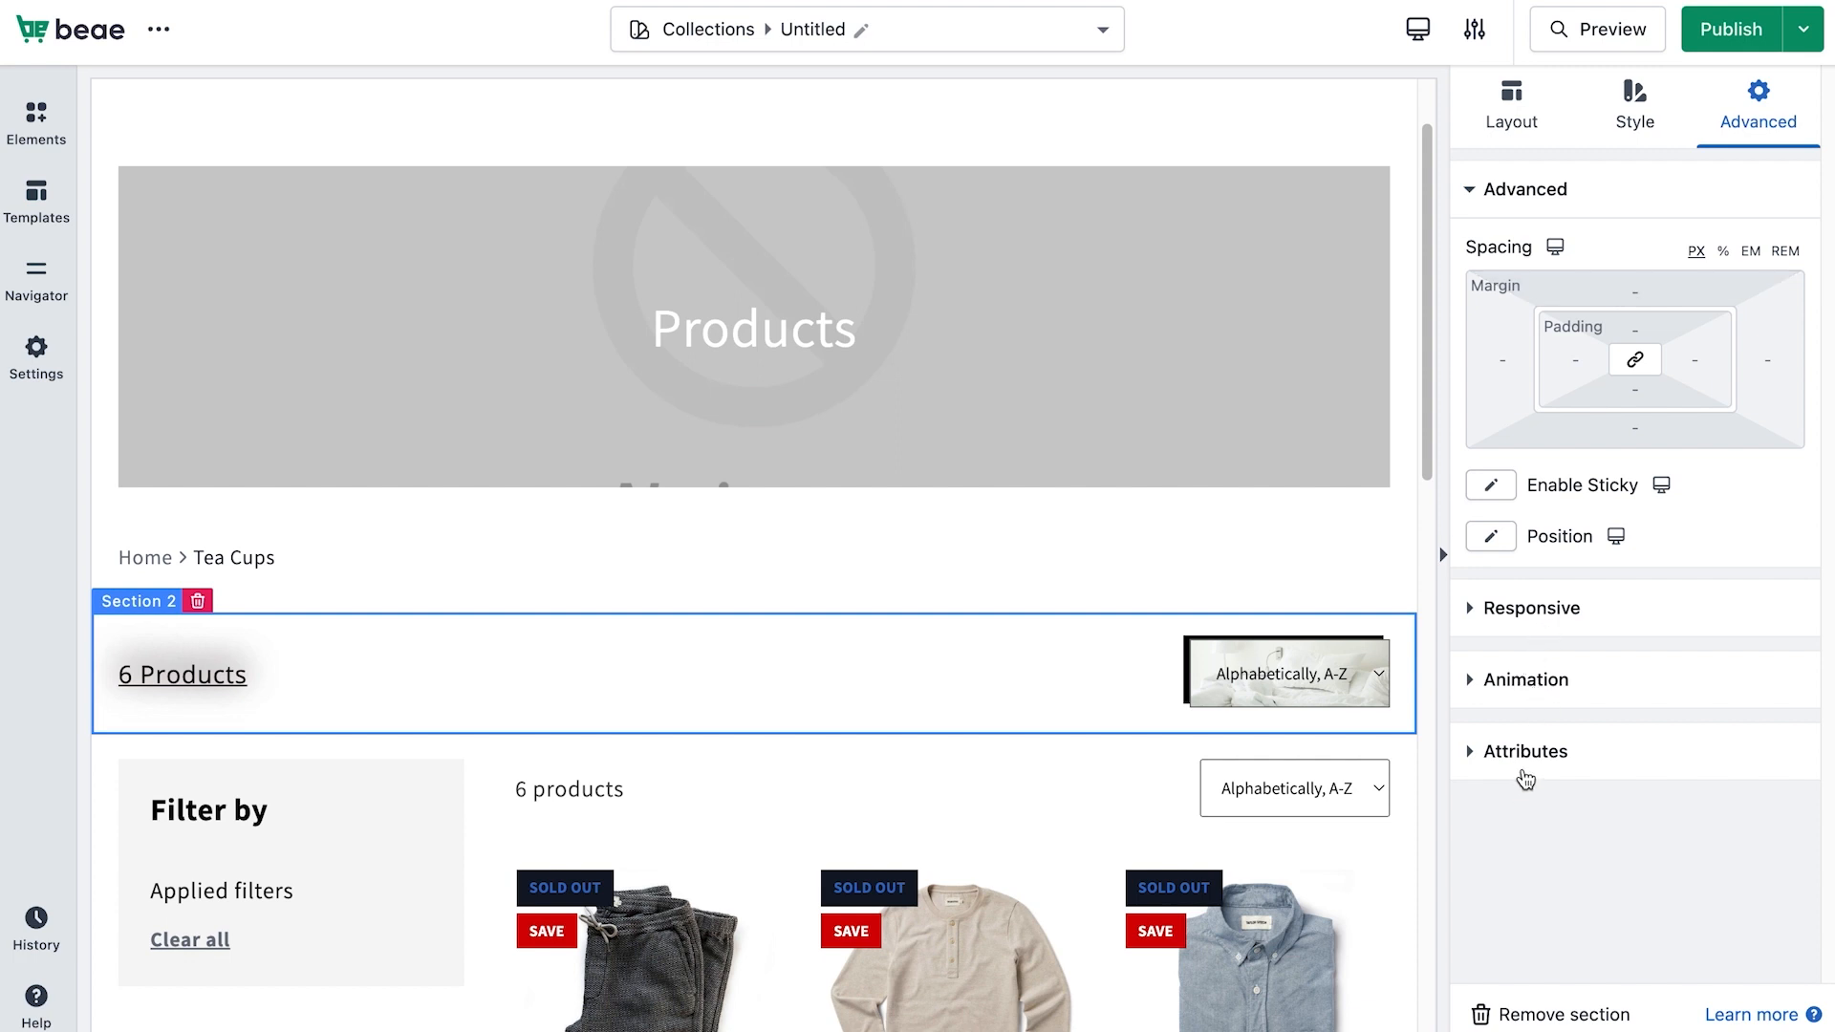
left_click(1621, 285)
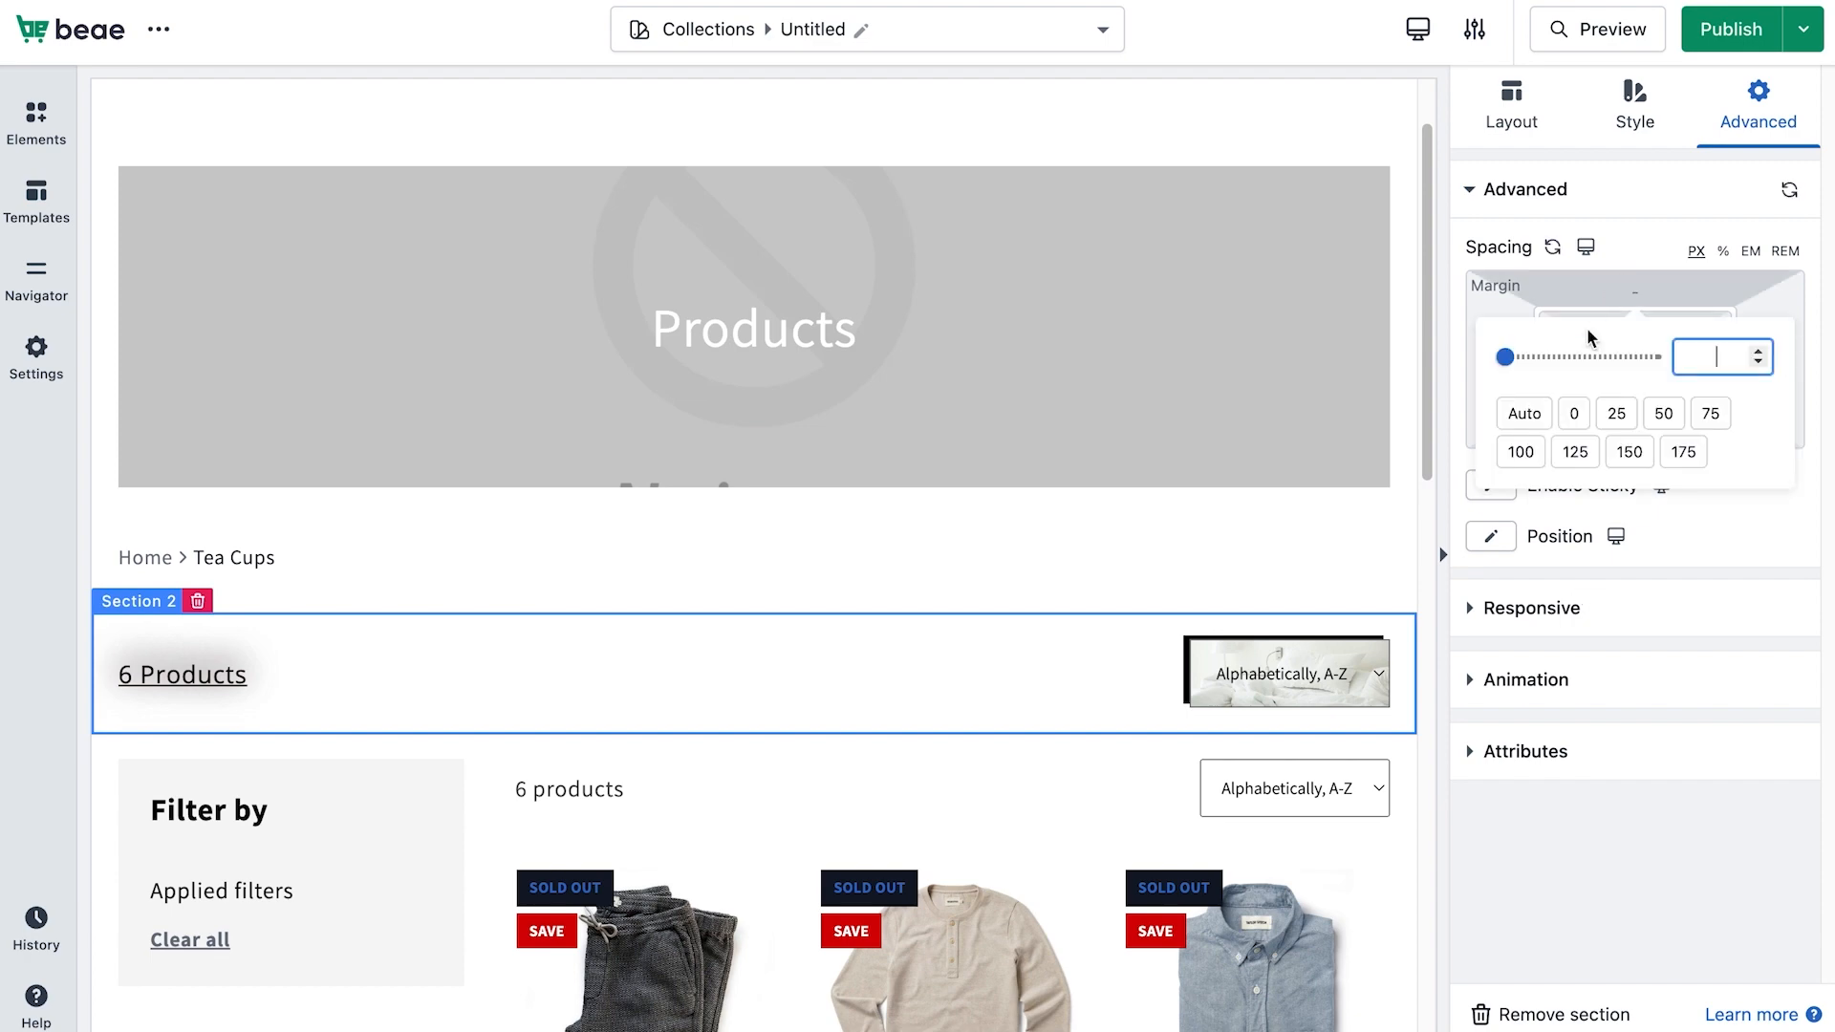
left_click_drag(1505, 357, 1598, 350)
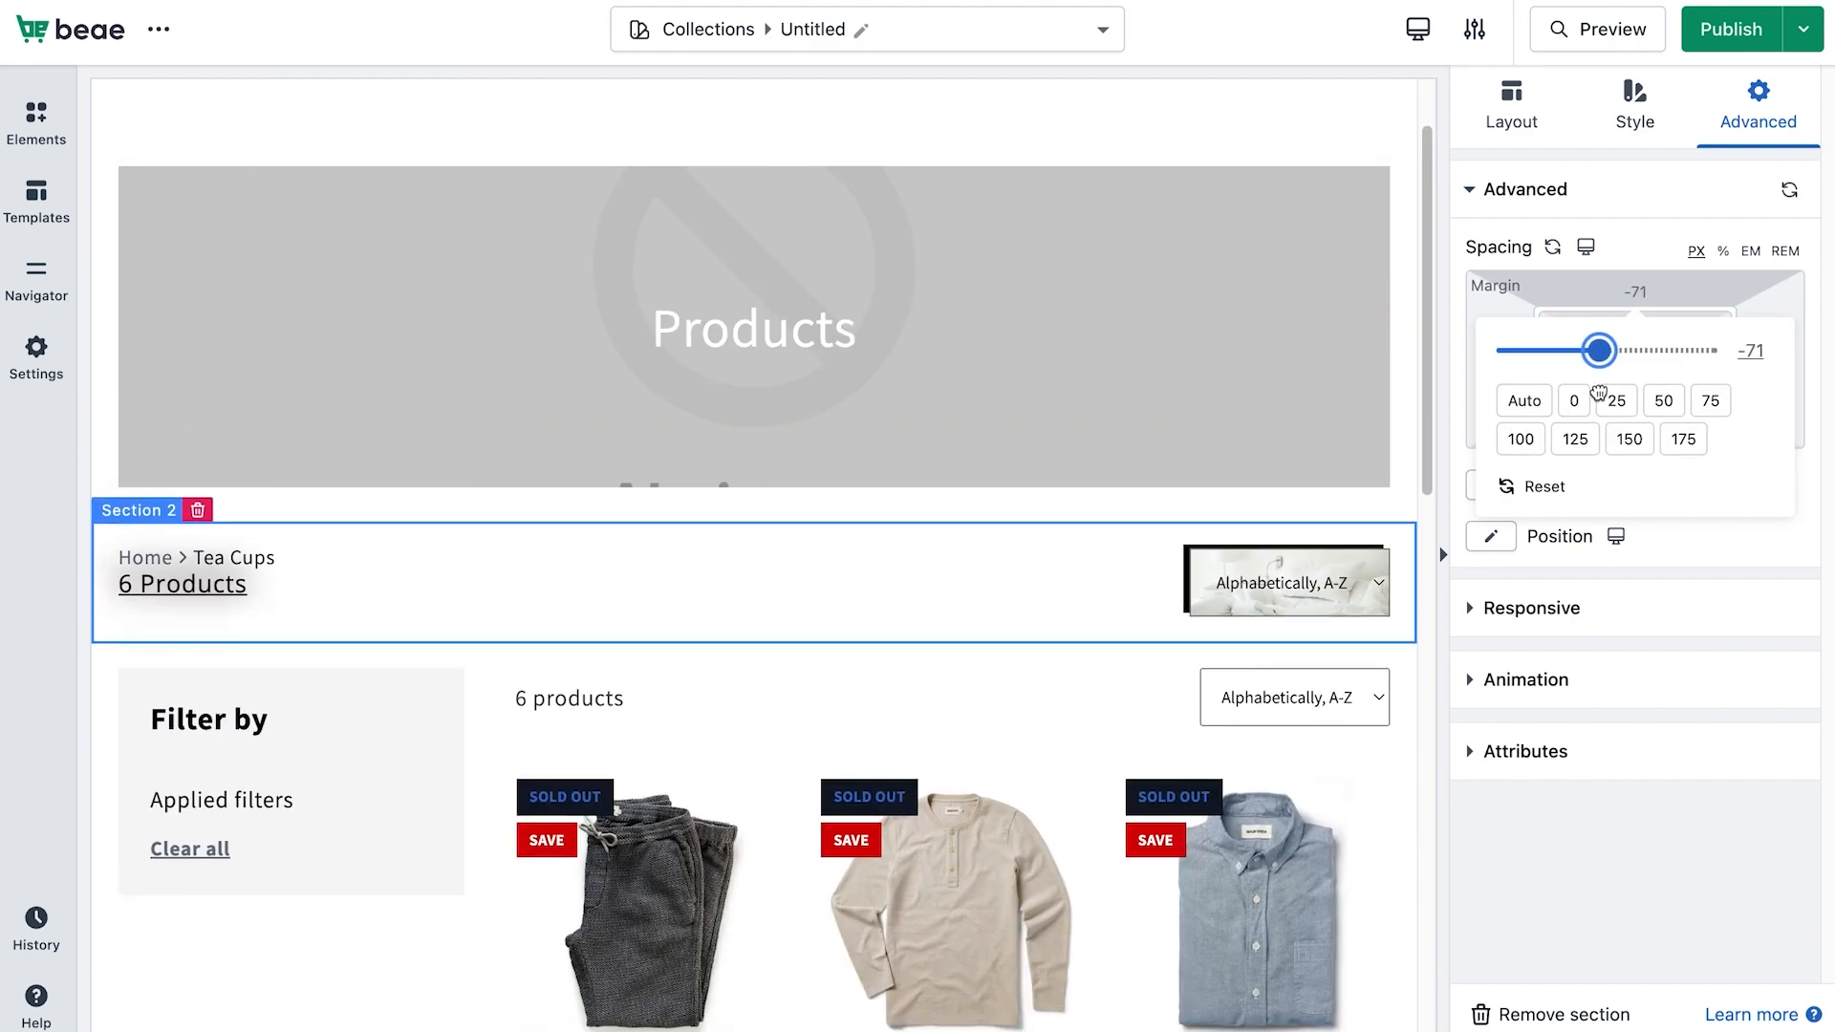
left_click(1655, 252)
left_click(1635, 330)
mouse_move(1504, 390)
left_mouse_down()
mouse_move(1523, 393)
mouse_move(1508, 391)
left_mouse_up()
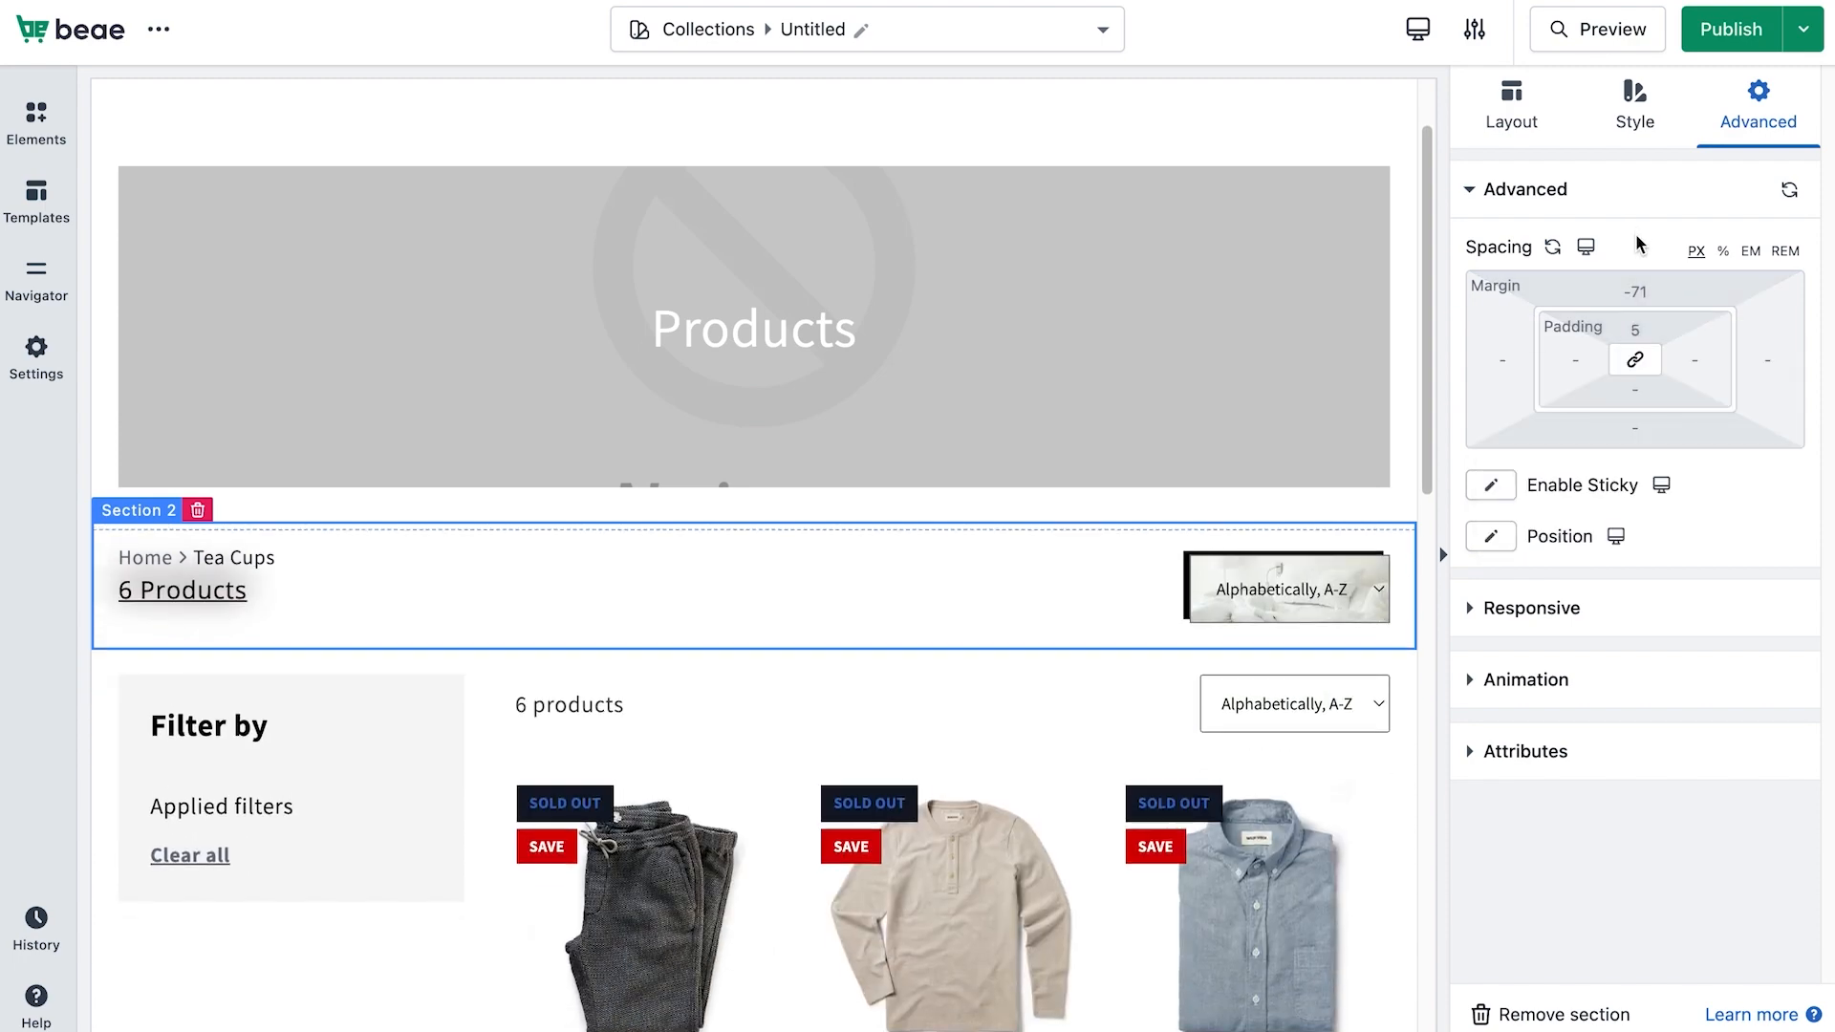
Set Section 2's position to Relative and its sticky behaviour to Stick on top.
left_click(1506, 551)
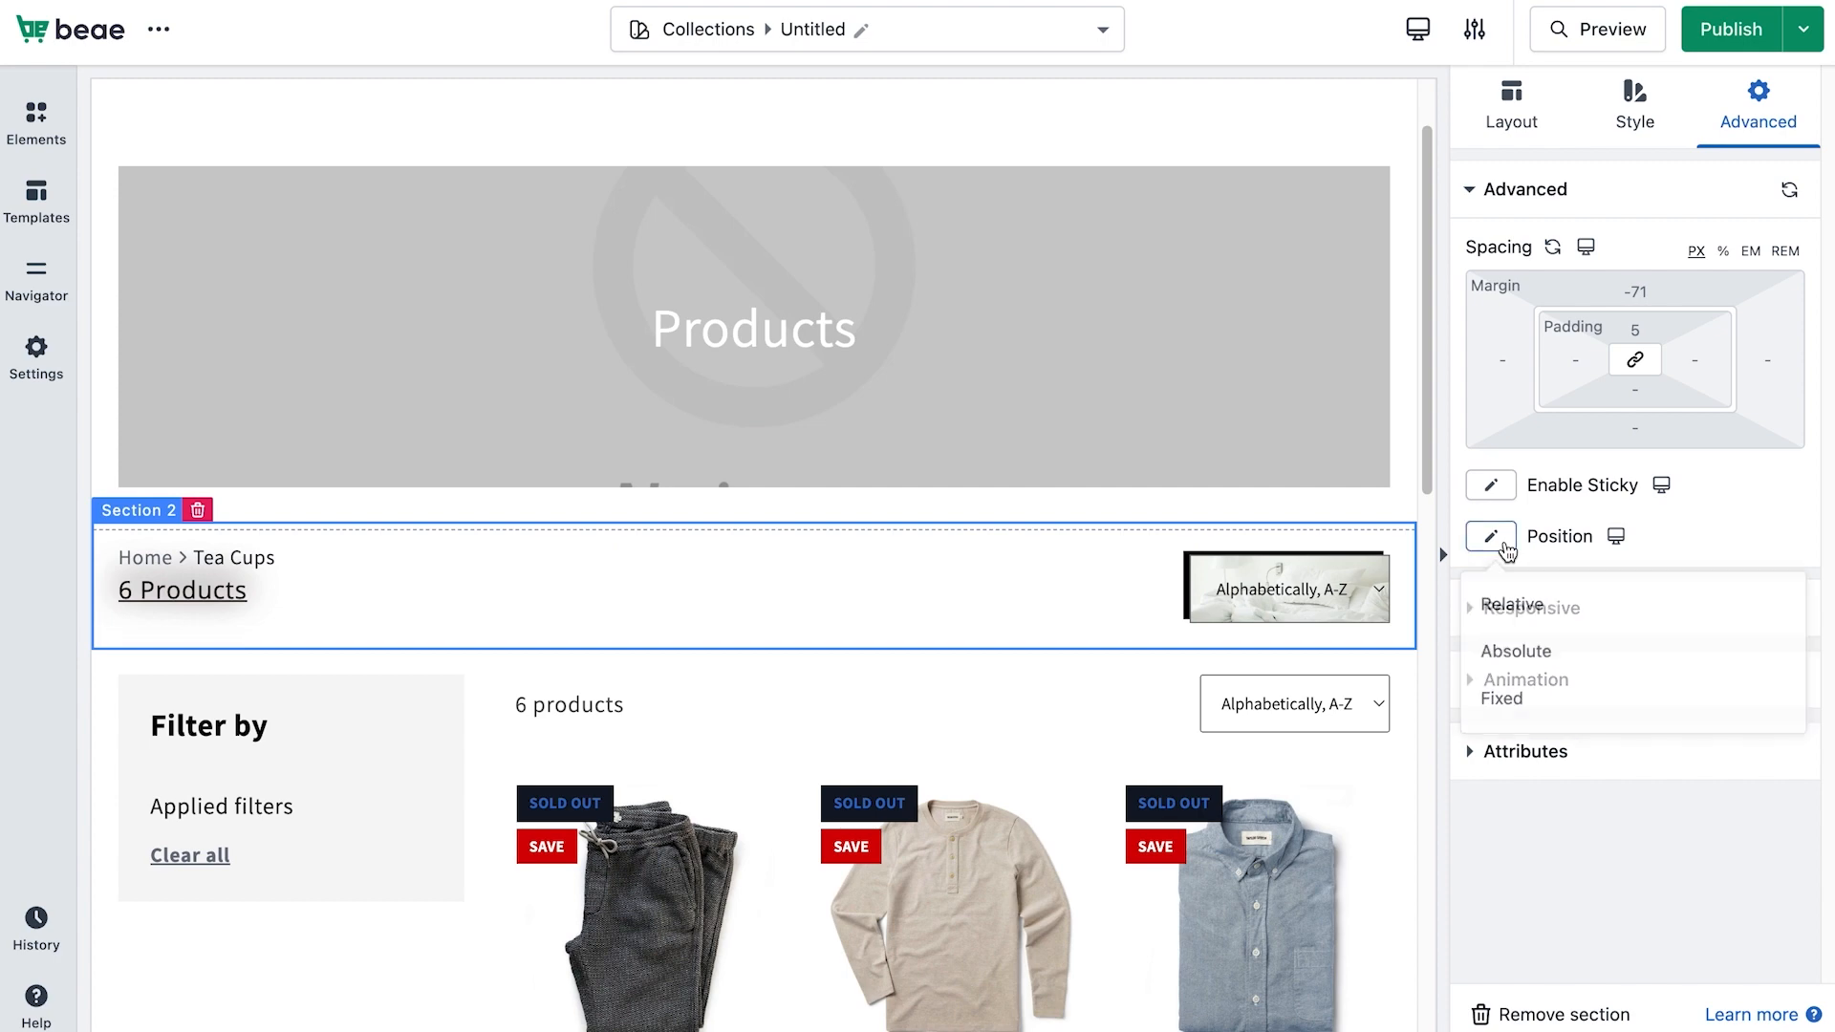
left_click(1532, 602)
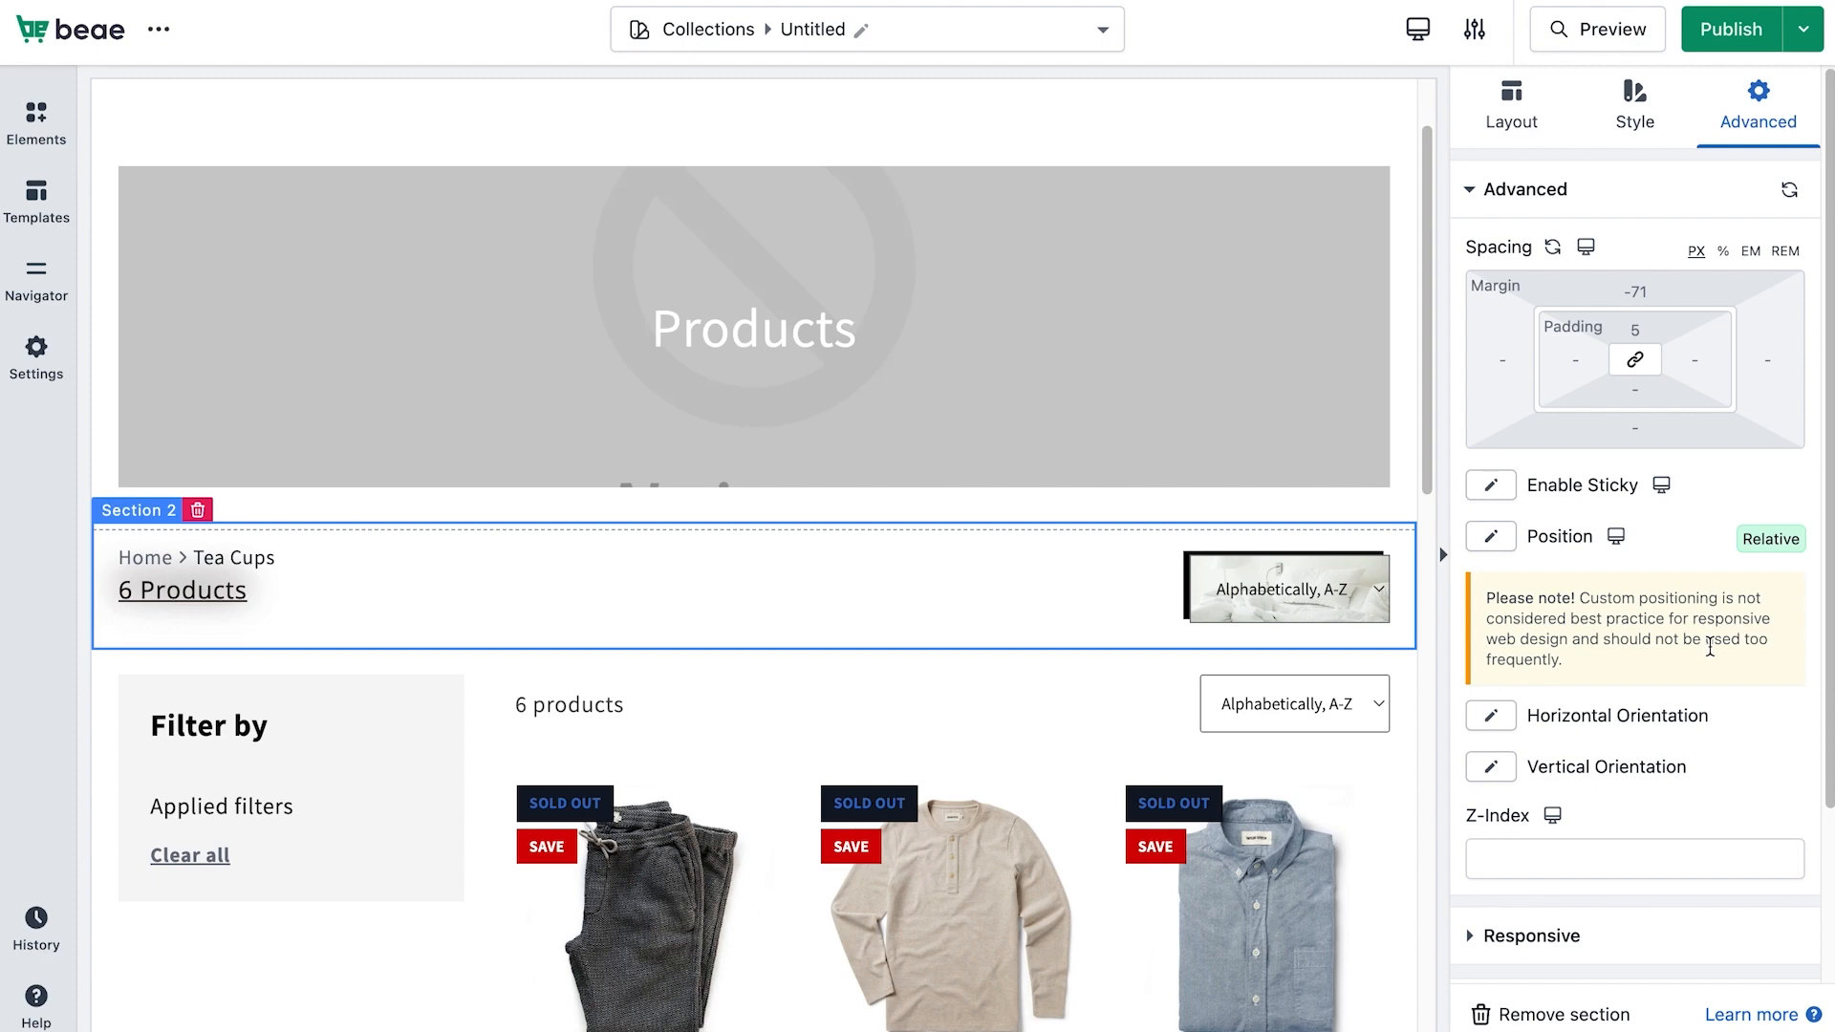
left_click(1506, 498)
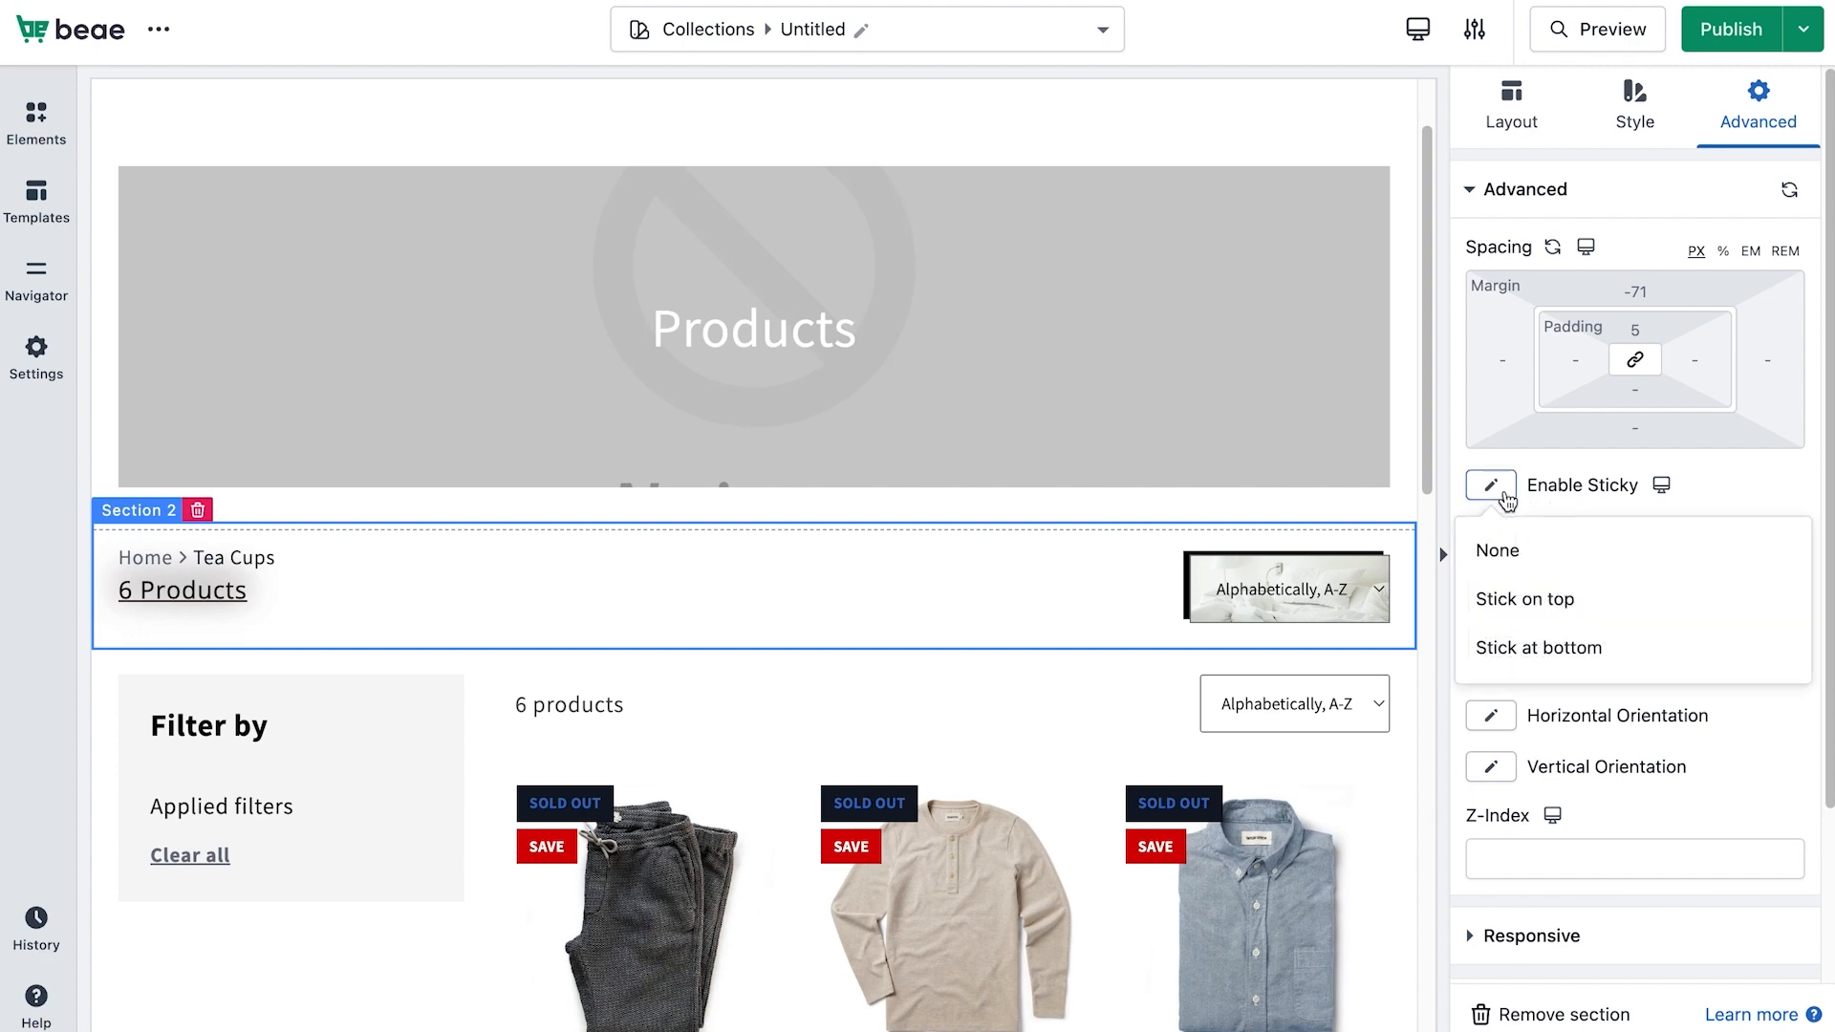
left_click(1532, 602)
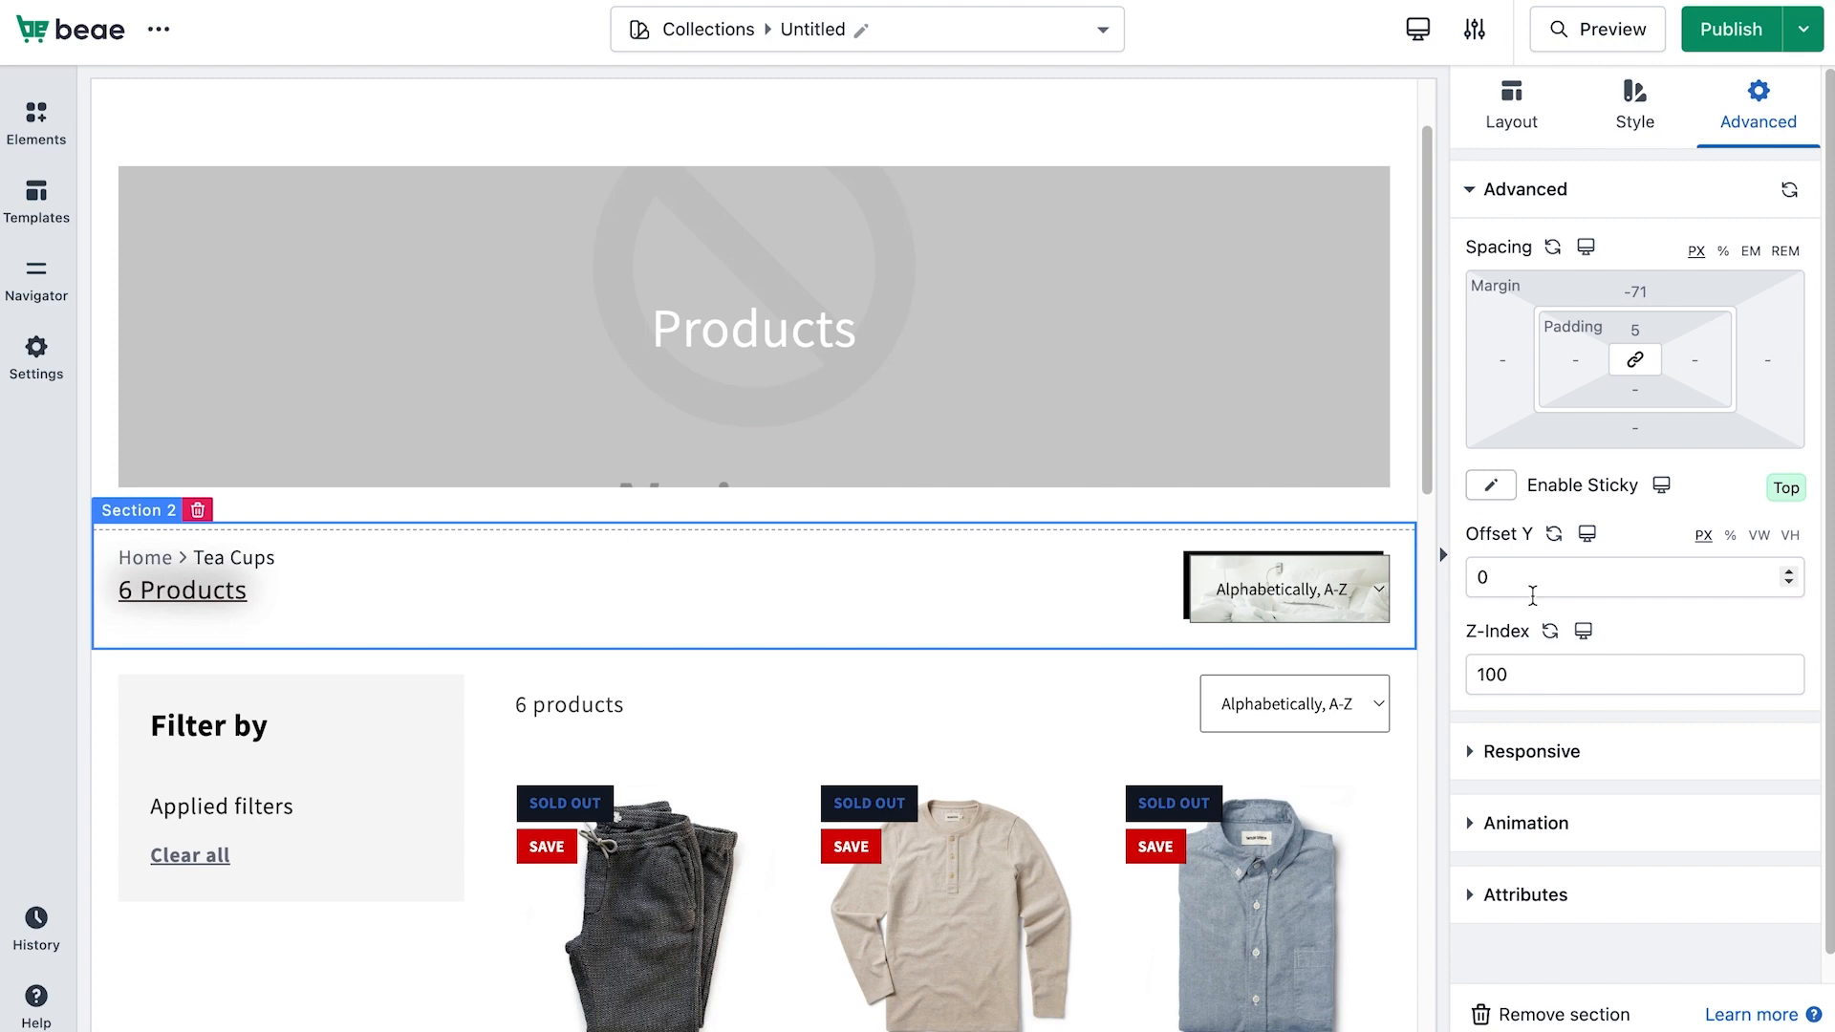
Set Section 2's sticky behaviour to Stick at bottom.
left_click(1493, 487)
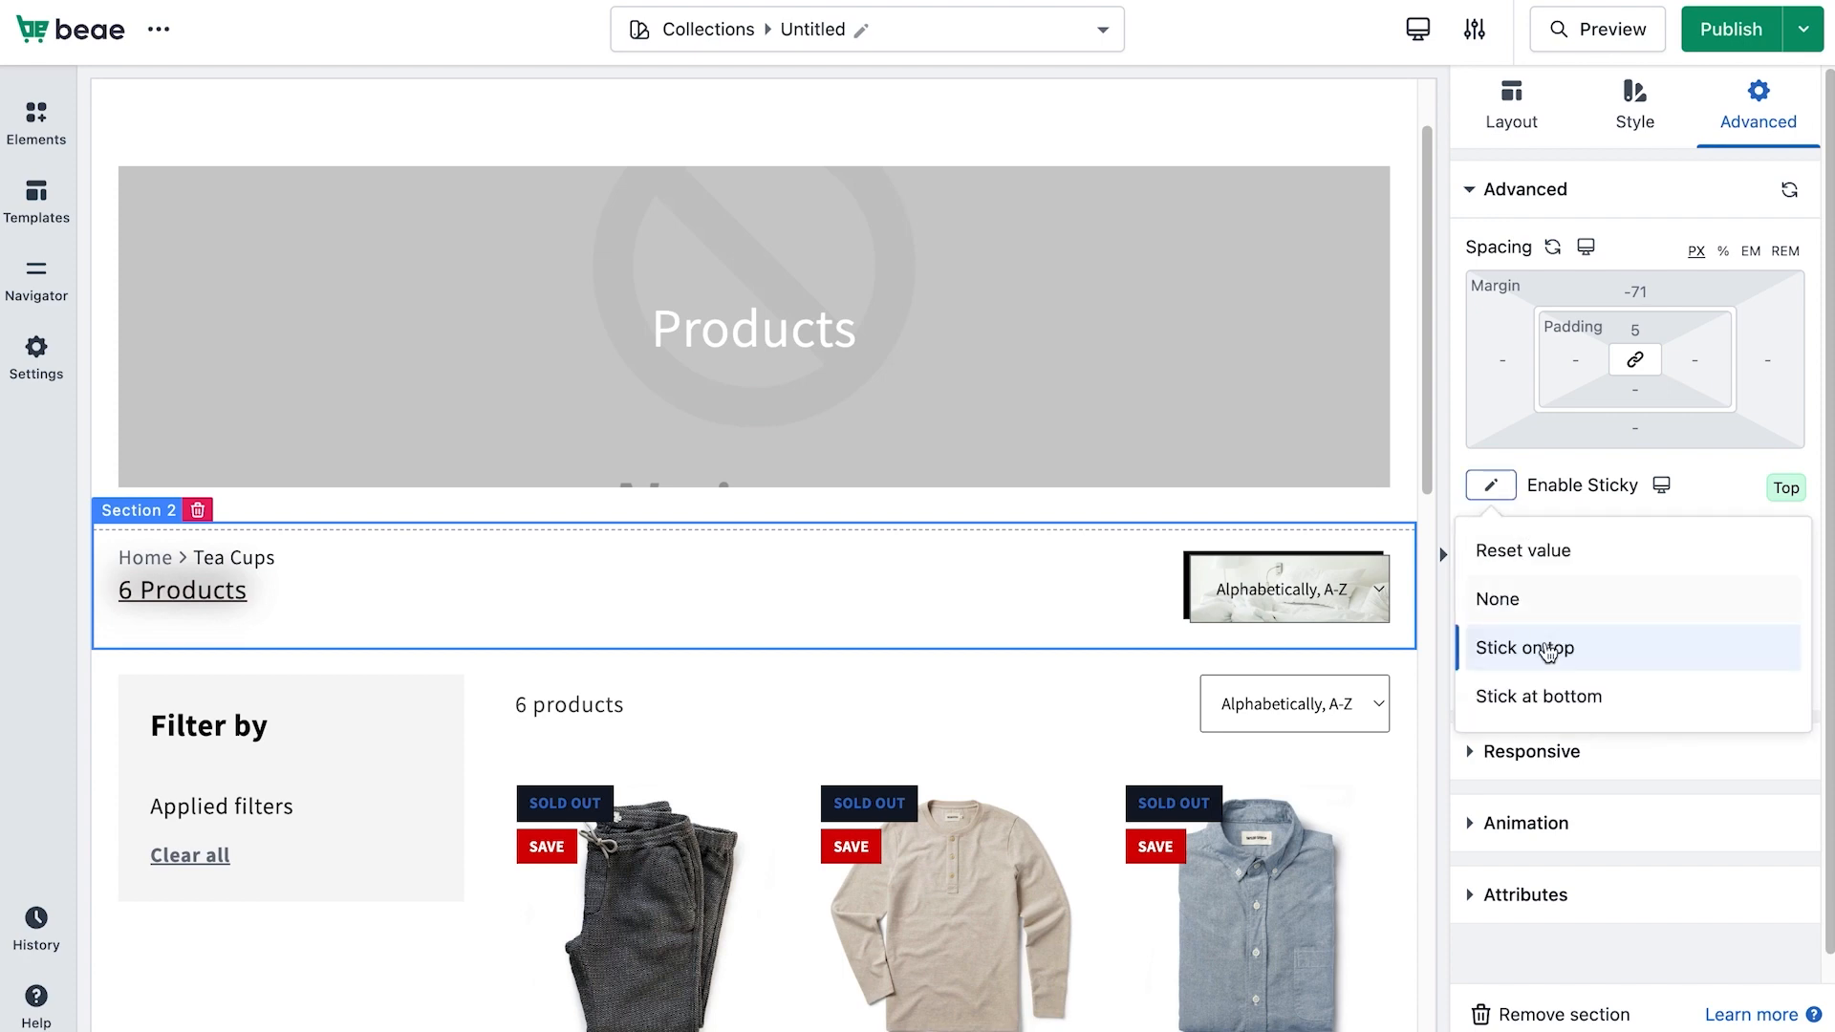
left_click(1550, 694)
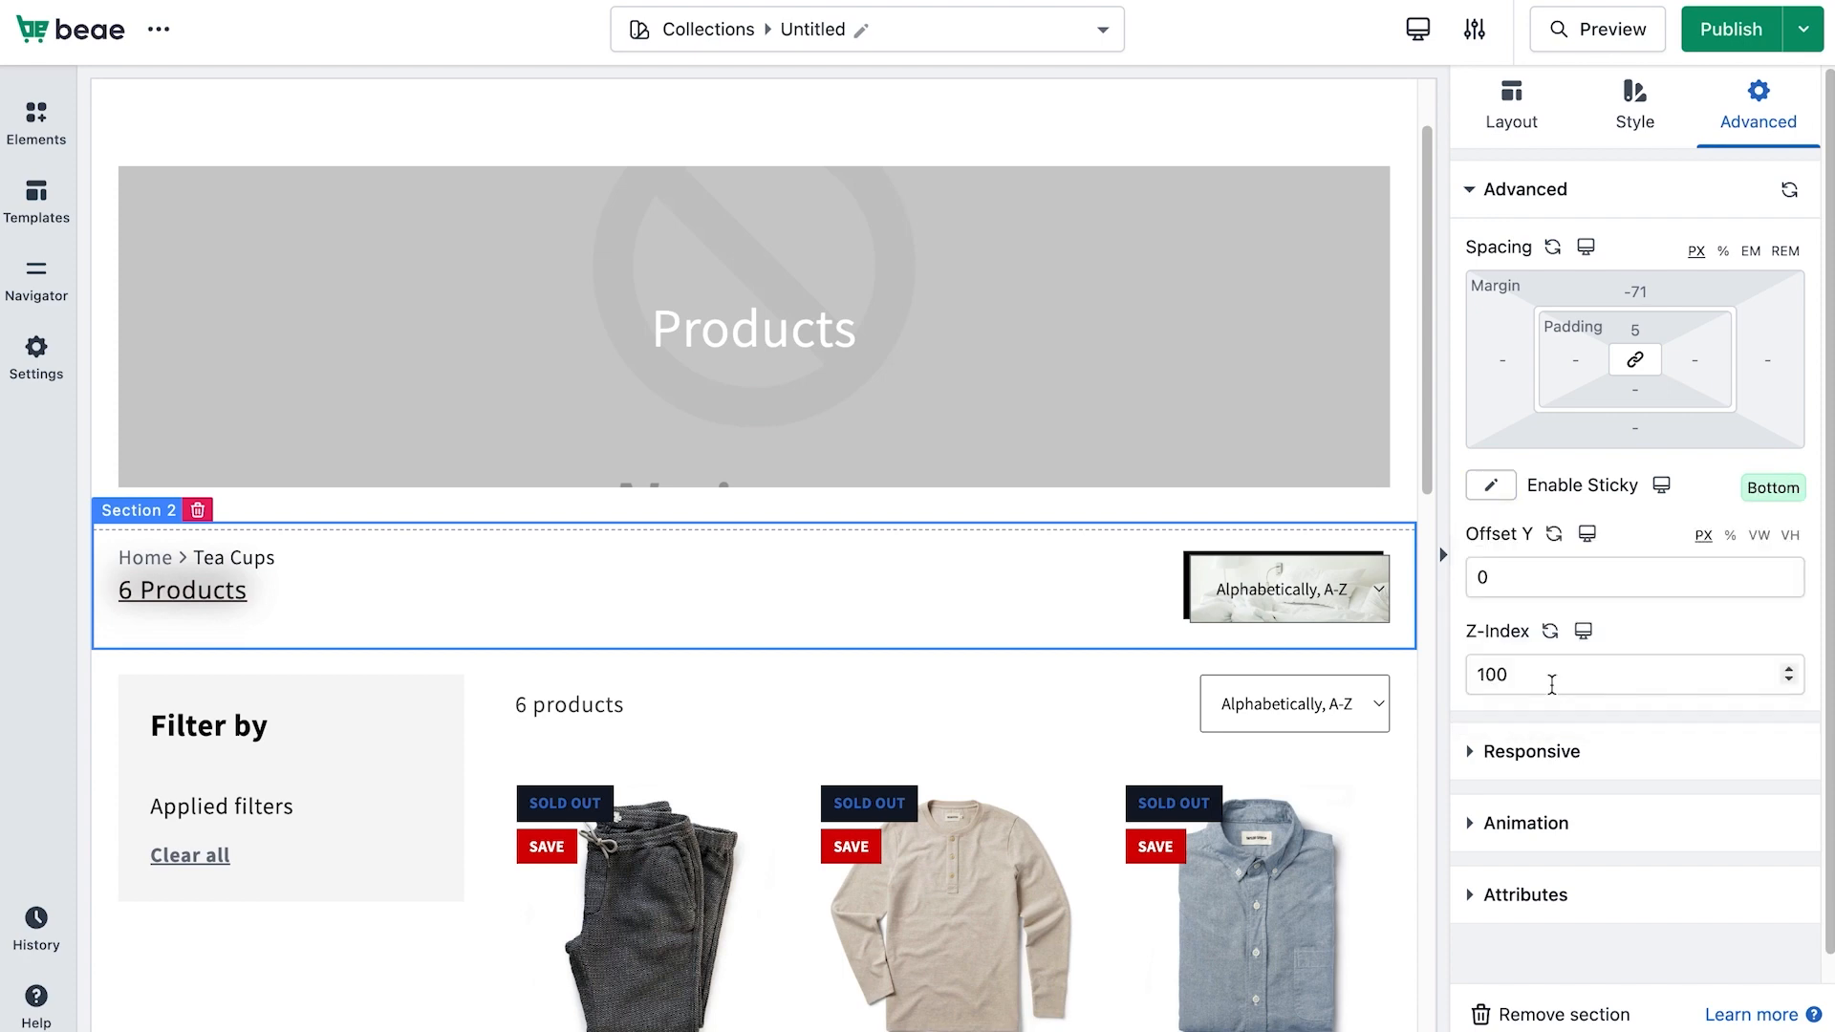
scroll(1551, 683, "down", 1)
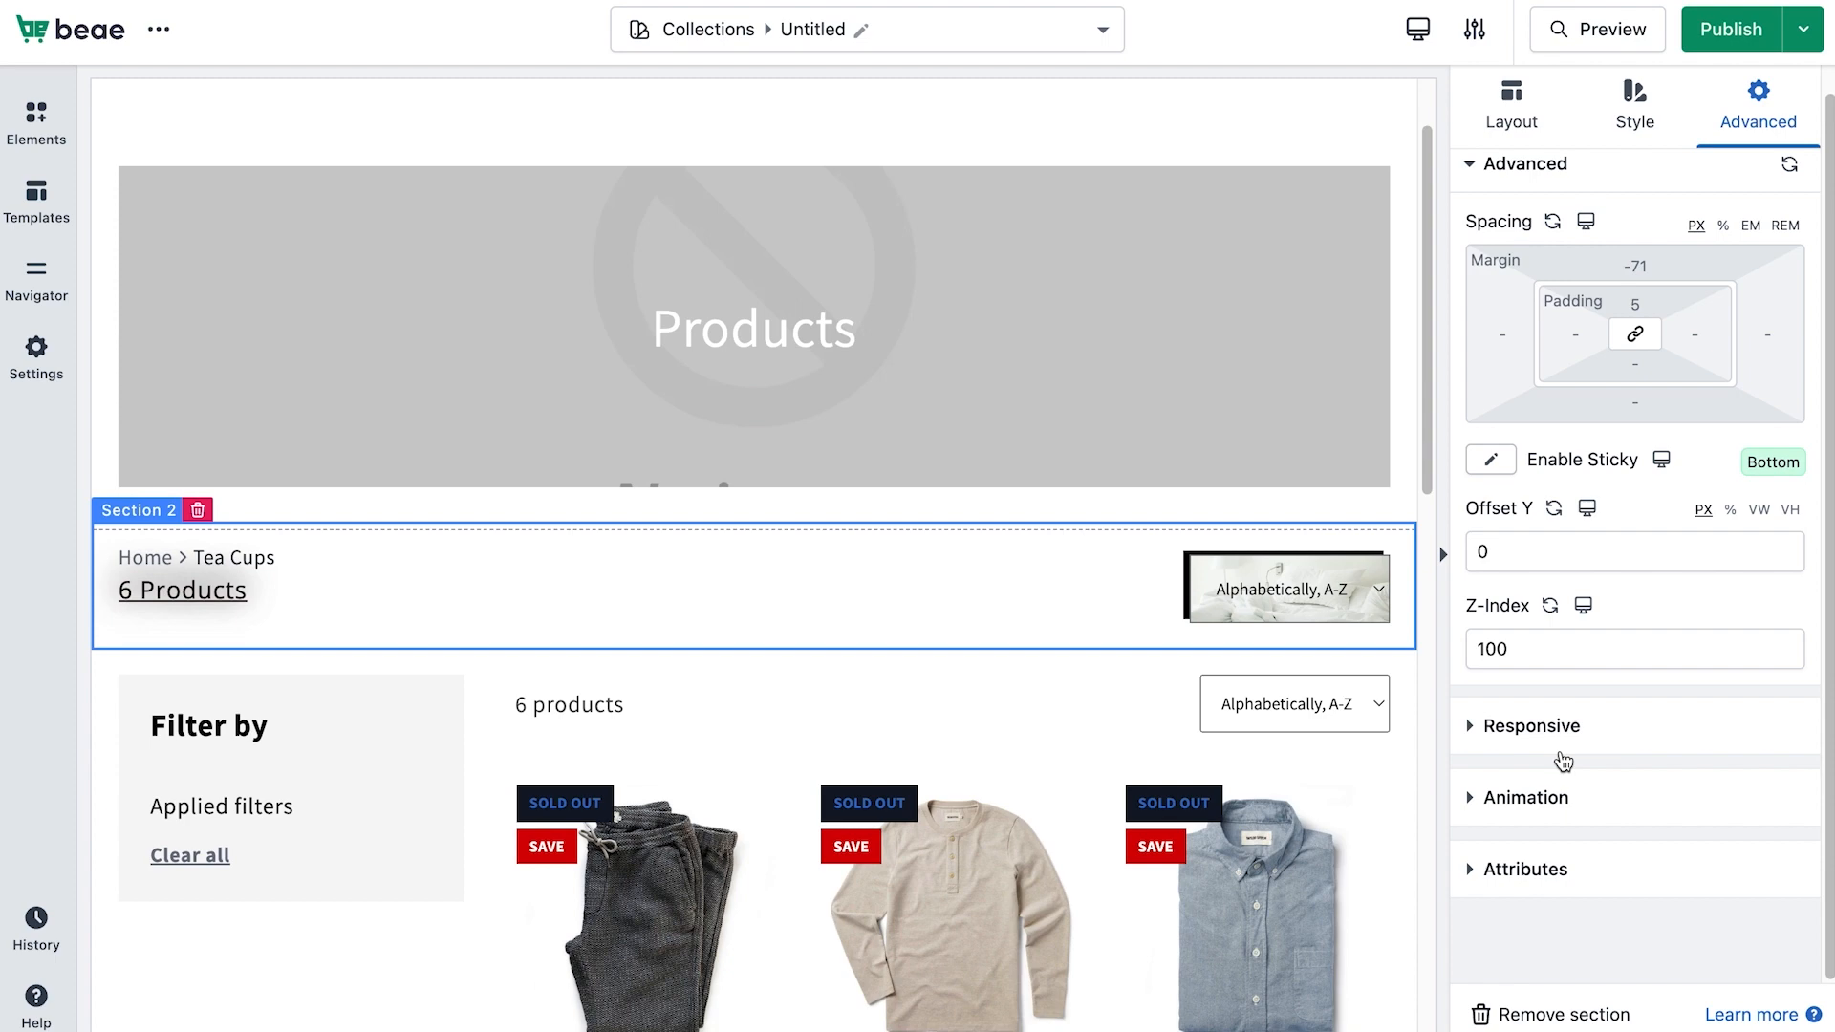
Switch the spacing settings to the mobile layout and make Section 2 stick on top on mobile.
scroll(1563, 761, "up", 1)
left_click(1585, 247)
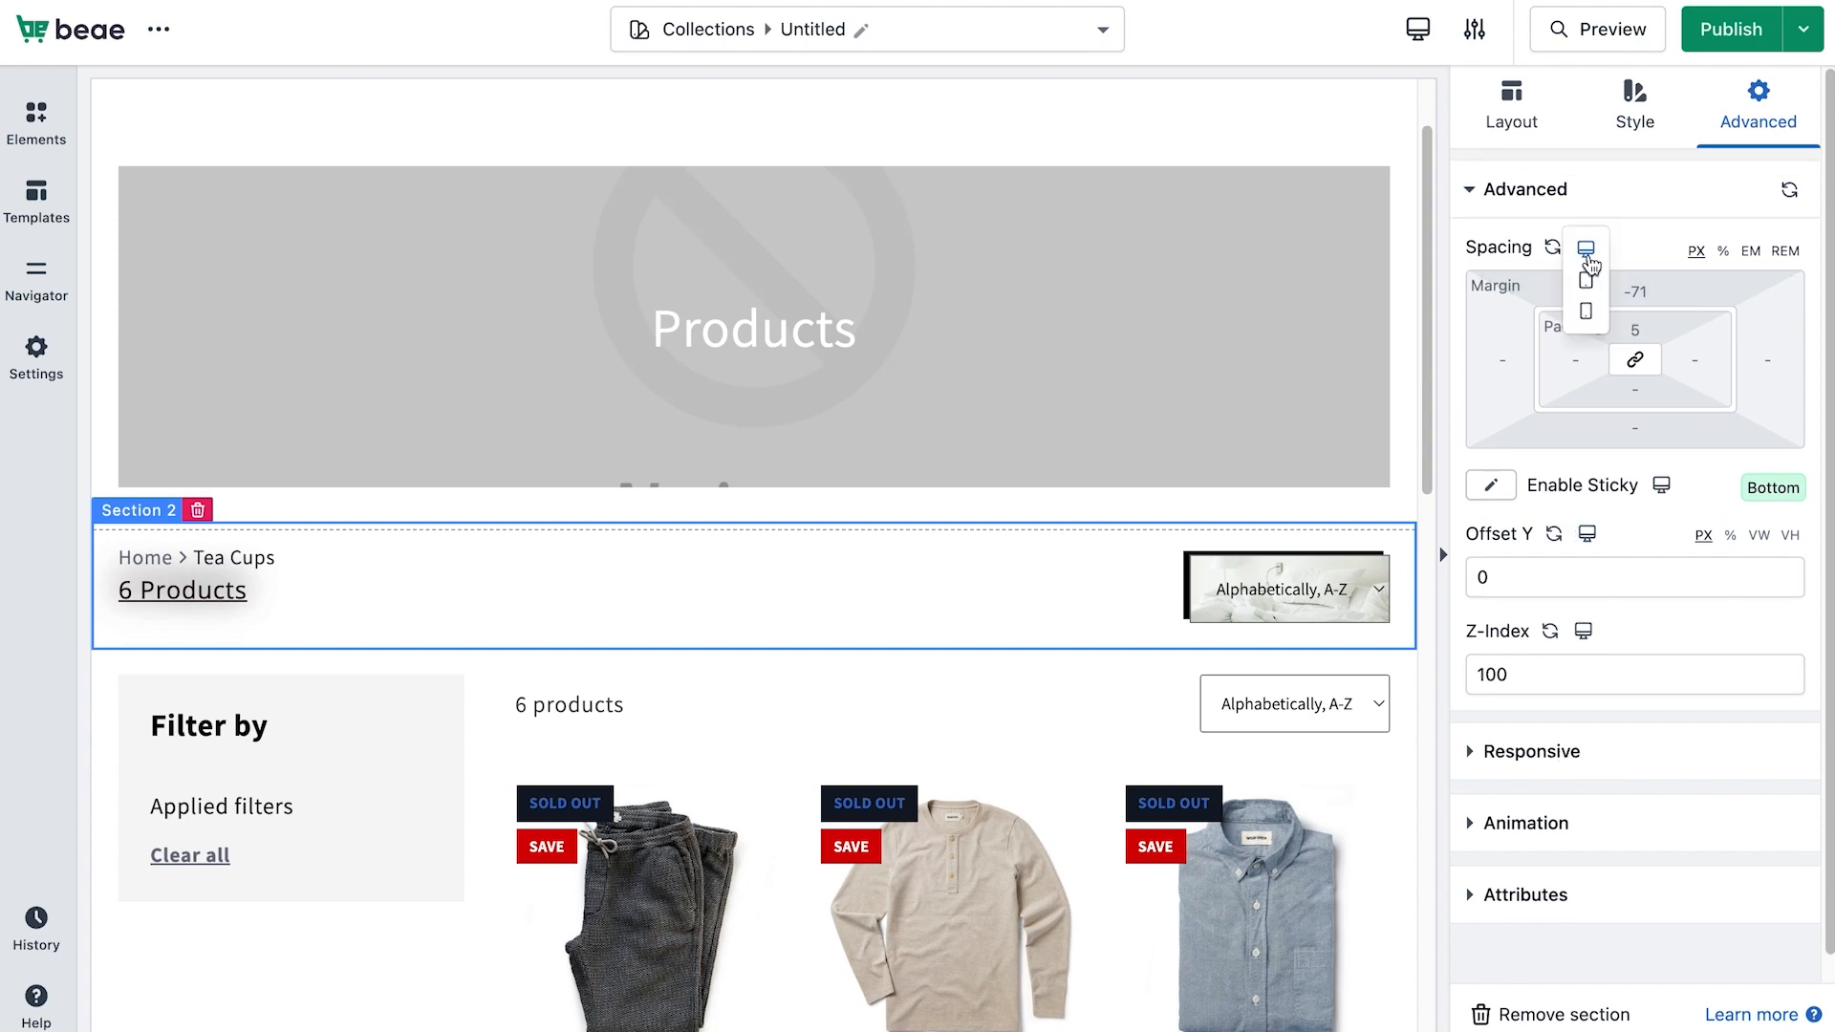
left_click(1590, 319)
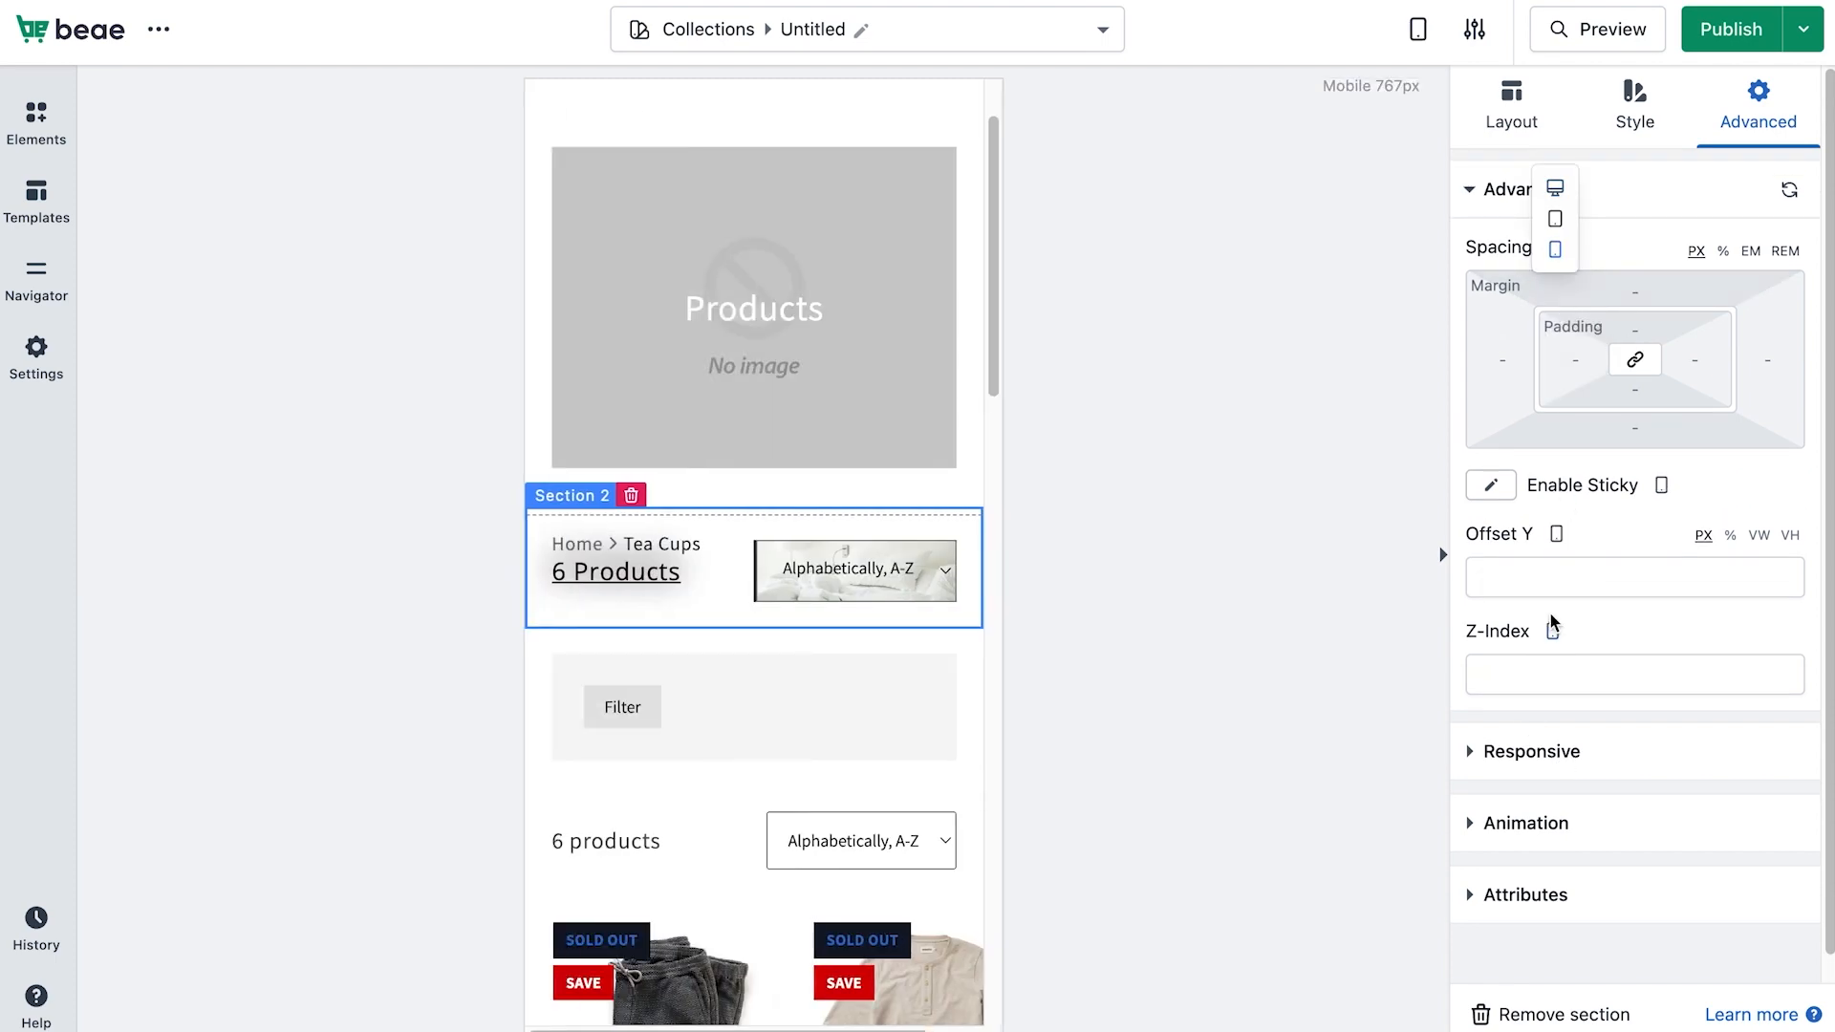
left_click(1661, 485)
left_click(1659, 489)
left_click(1500, 600)
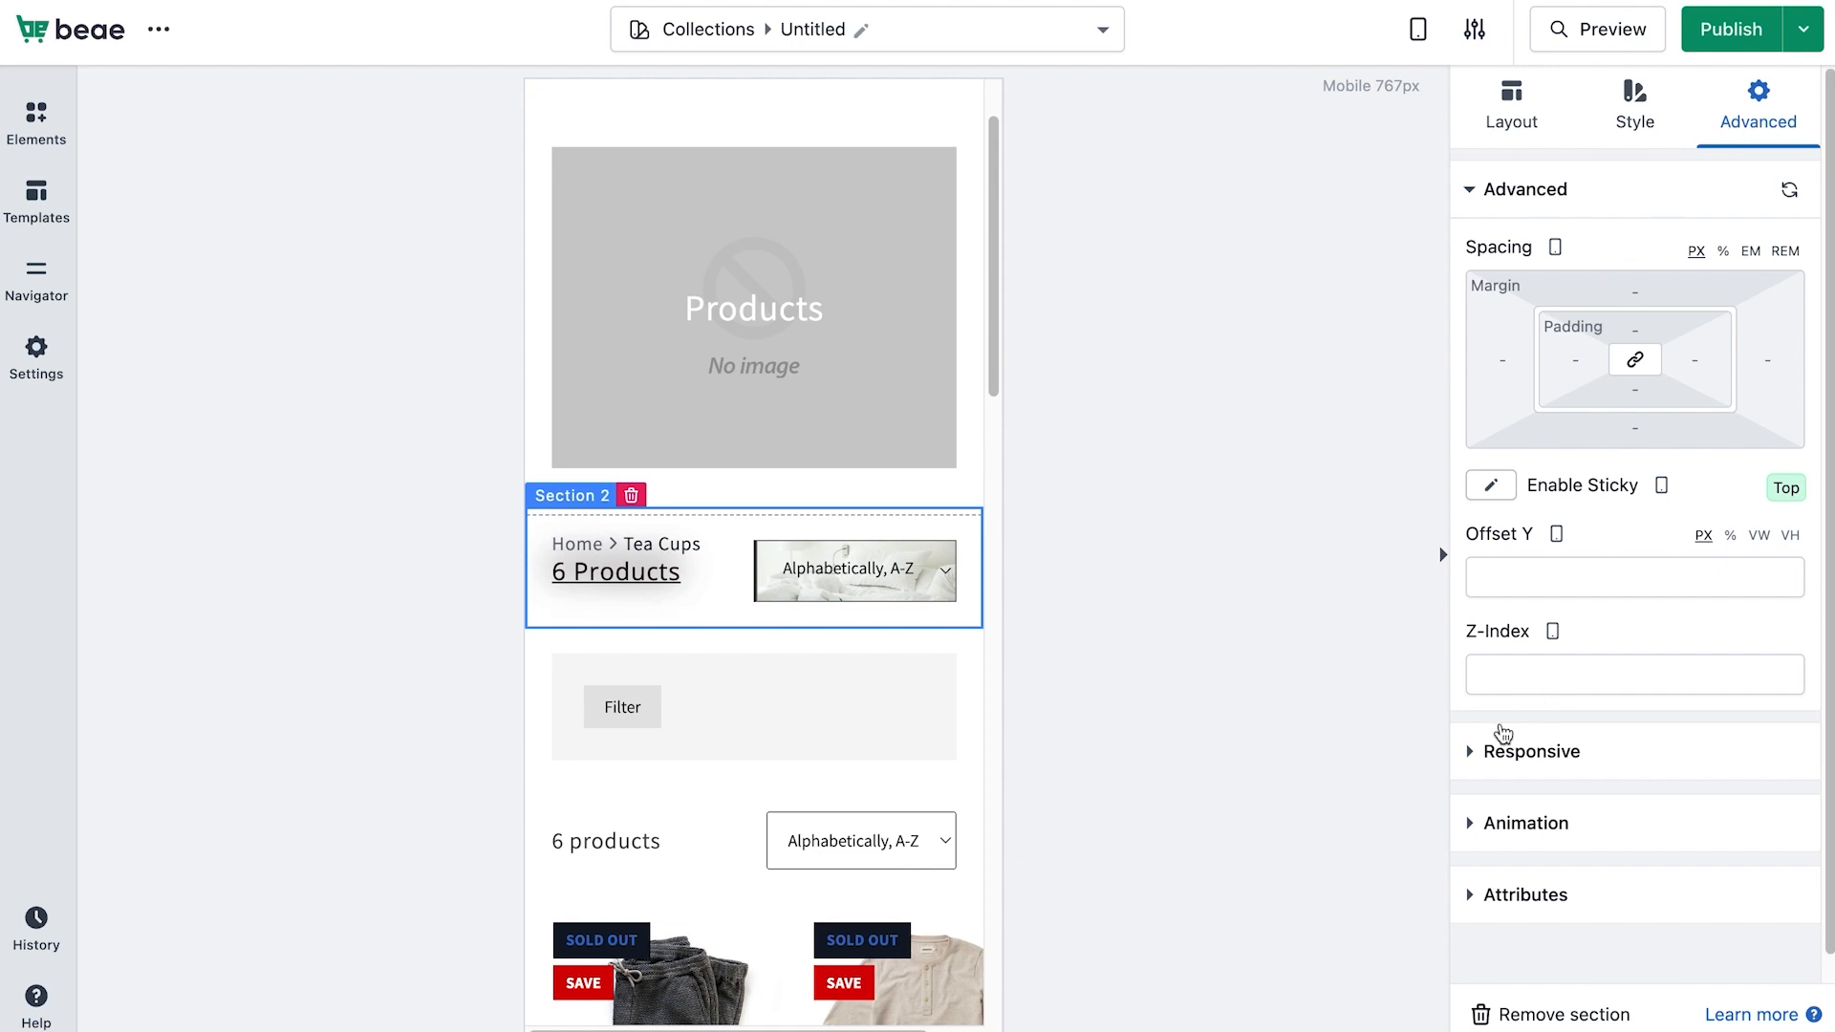
Try hiding Section 2 on desktop in its responsive settings.
left_click(1510, 762)
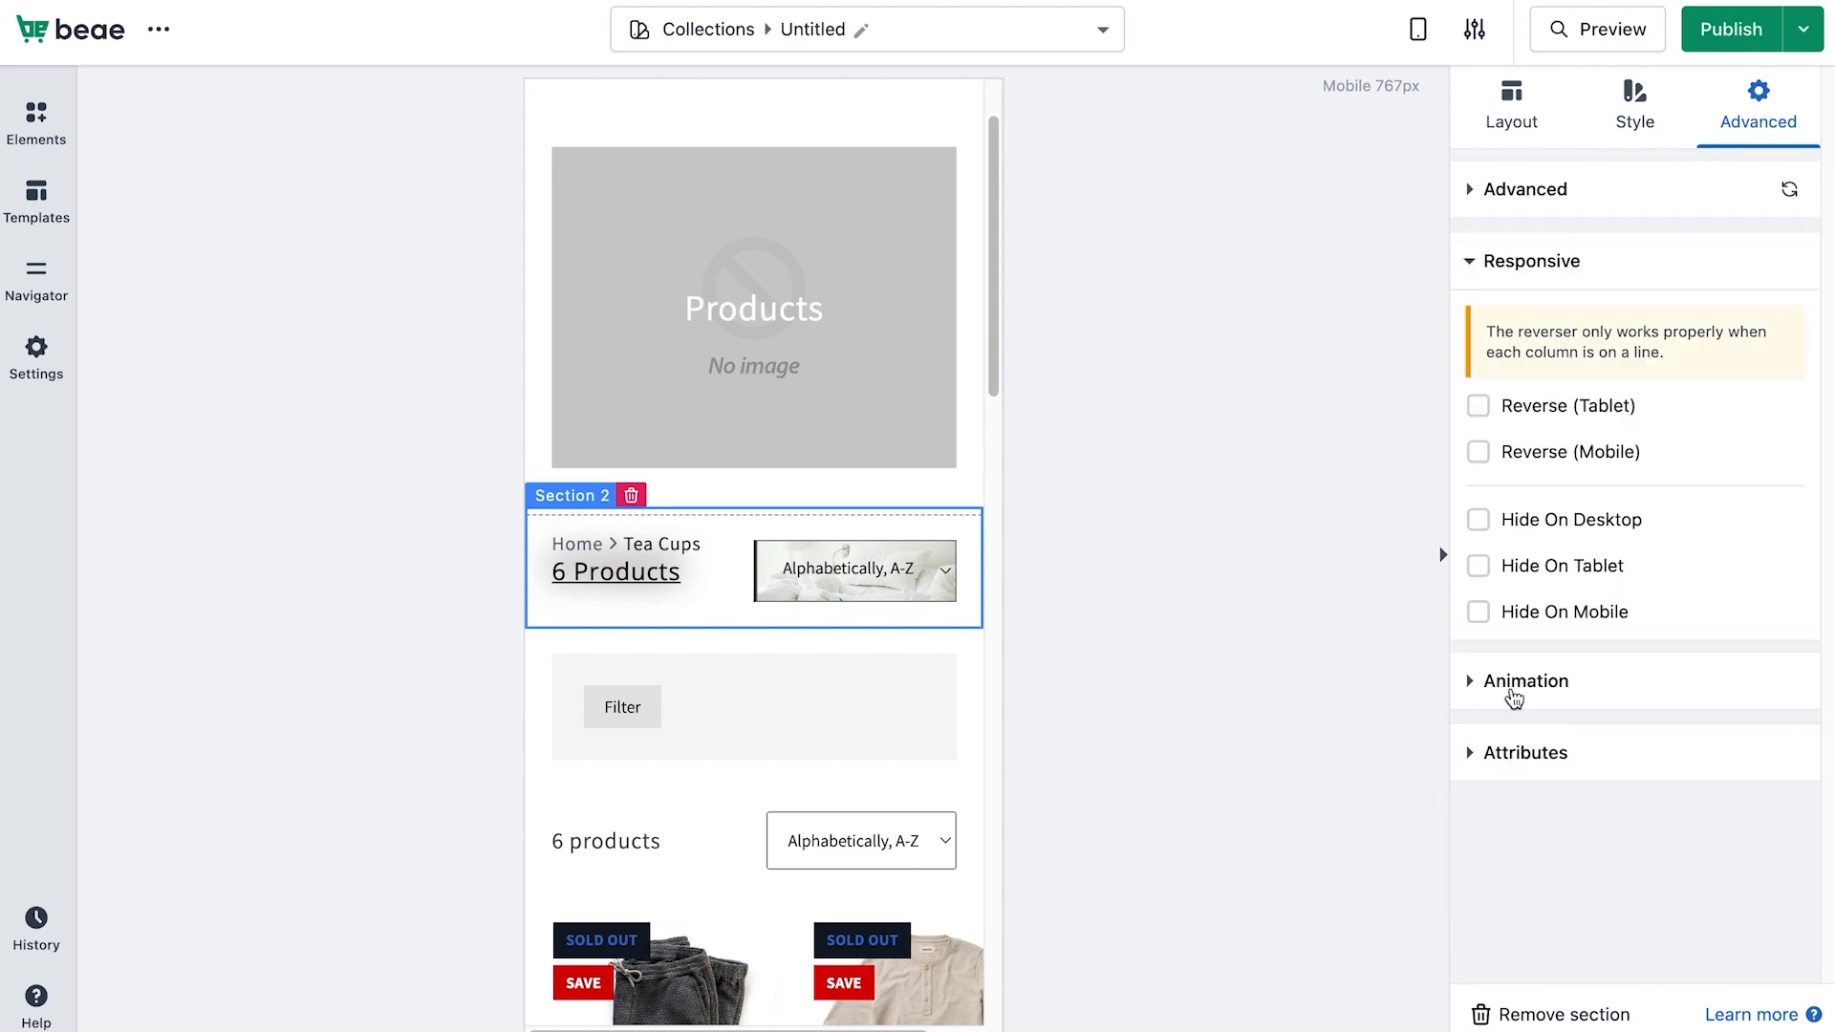
left_click(1550, 537)
left_click(1540, 569)
left_click(1552, 524)
left_click(1549, 566)
Switch to the desktop layout and turn off hiding Section 2 on desktop.
left_click(1417, 28)
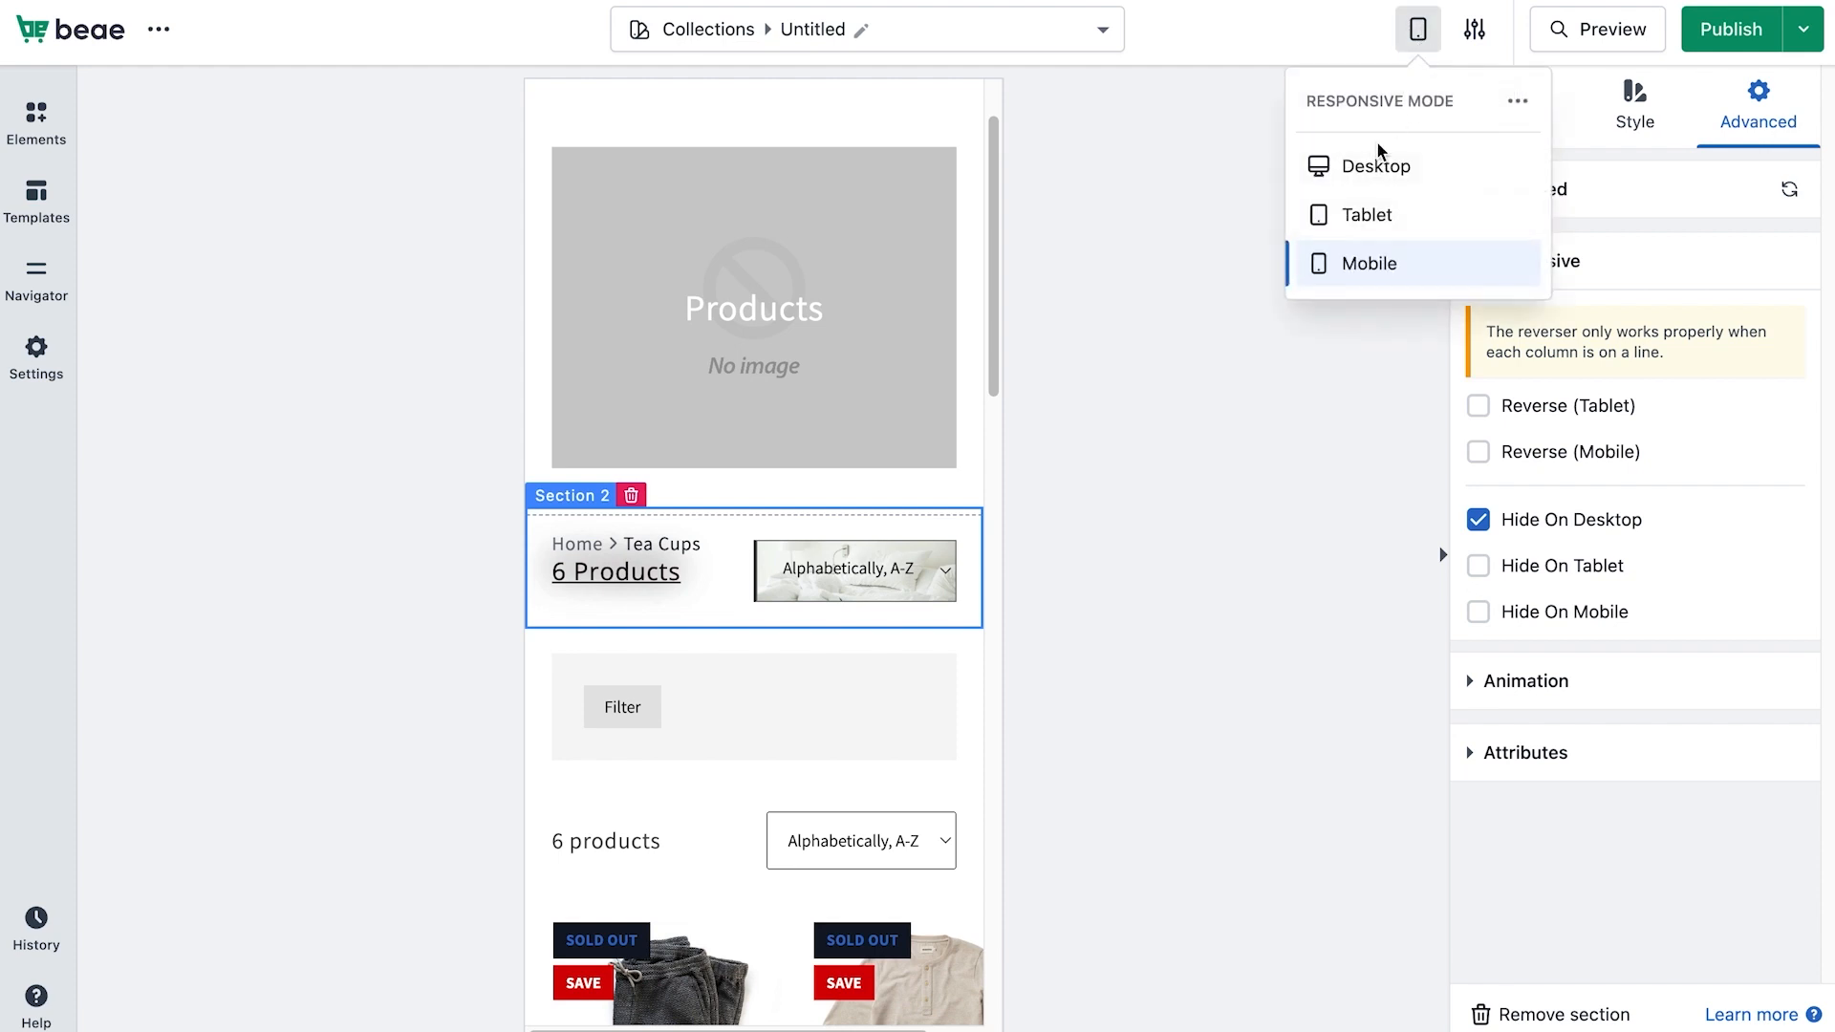
left_click(1374, 166)
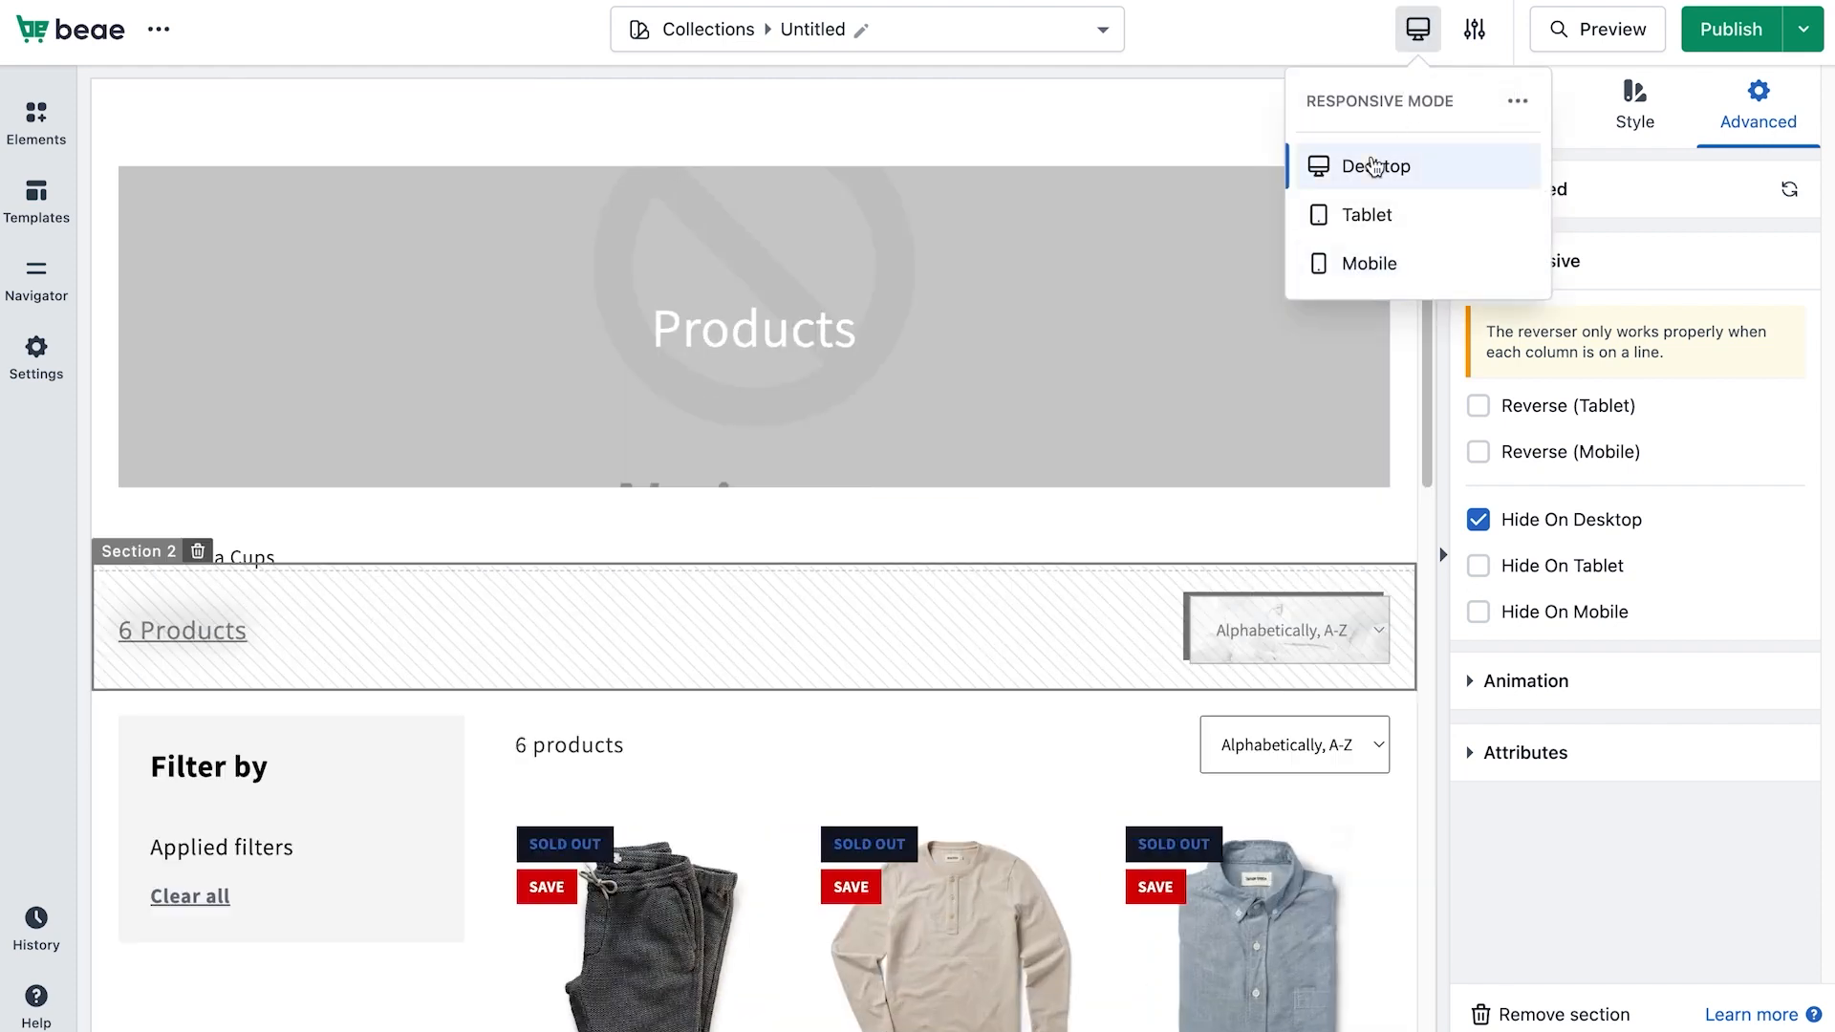
left_click(1528, 690)
left_click(1556, 274)
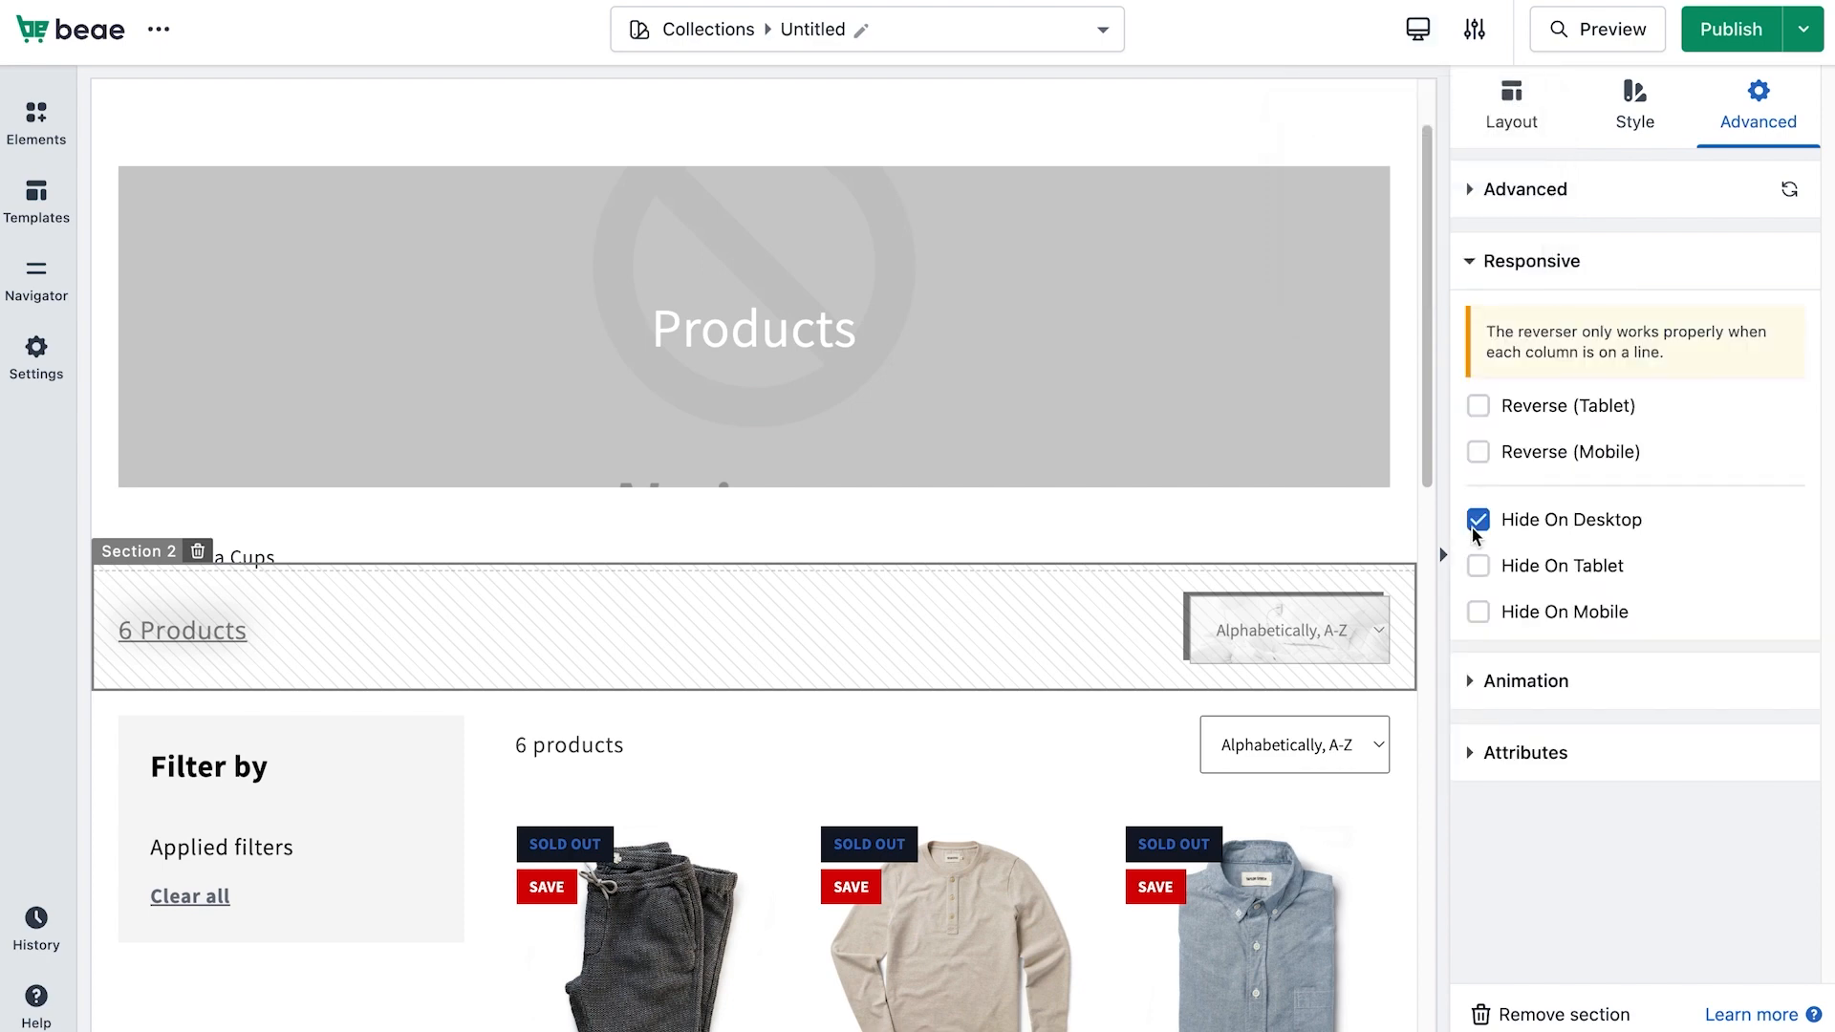
left_click(1474, 523)
Try the Fade In Right and Fade In Down entrance animations on Section 2.
left_click(1507, 684)
left_click(1503, 406)
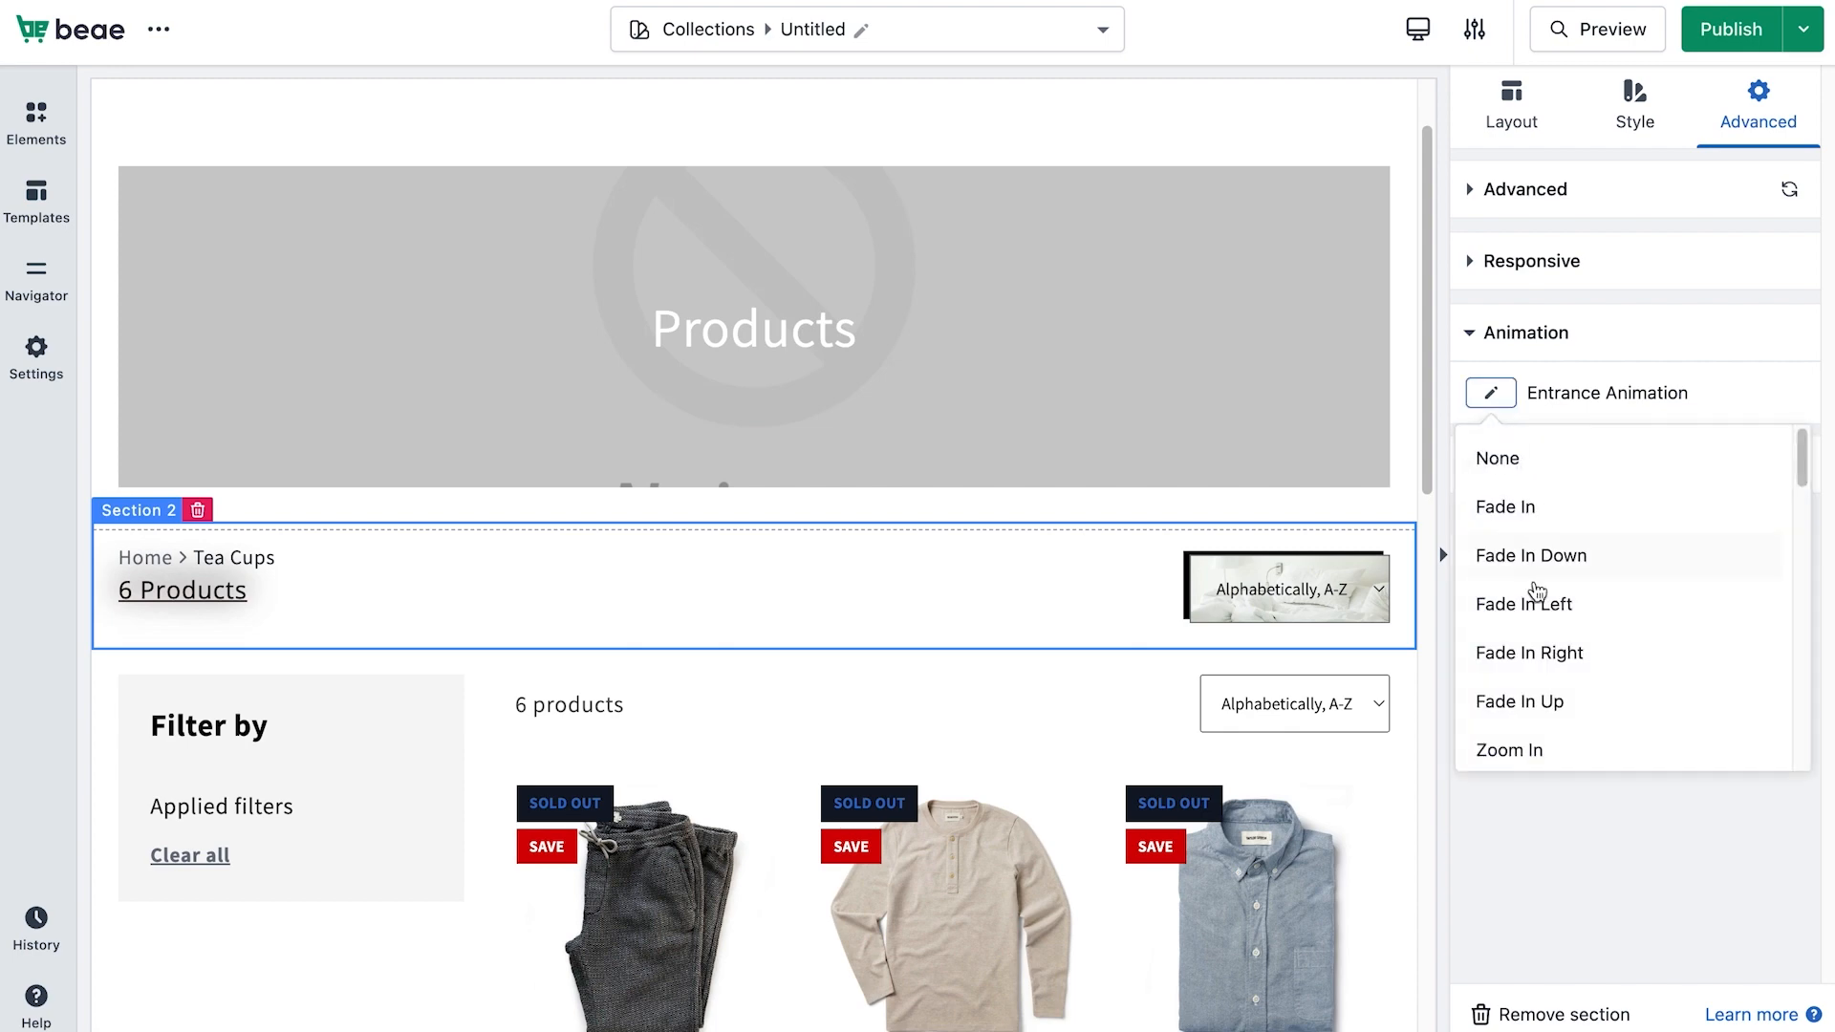
left_click(1568, 650)
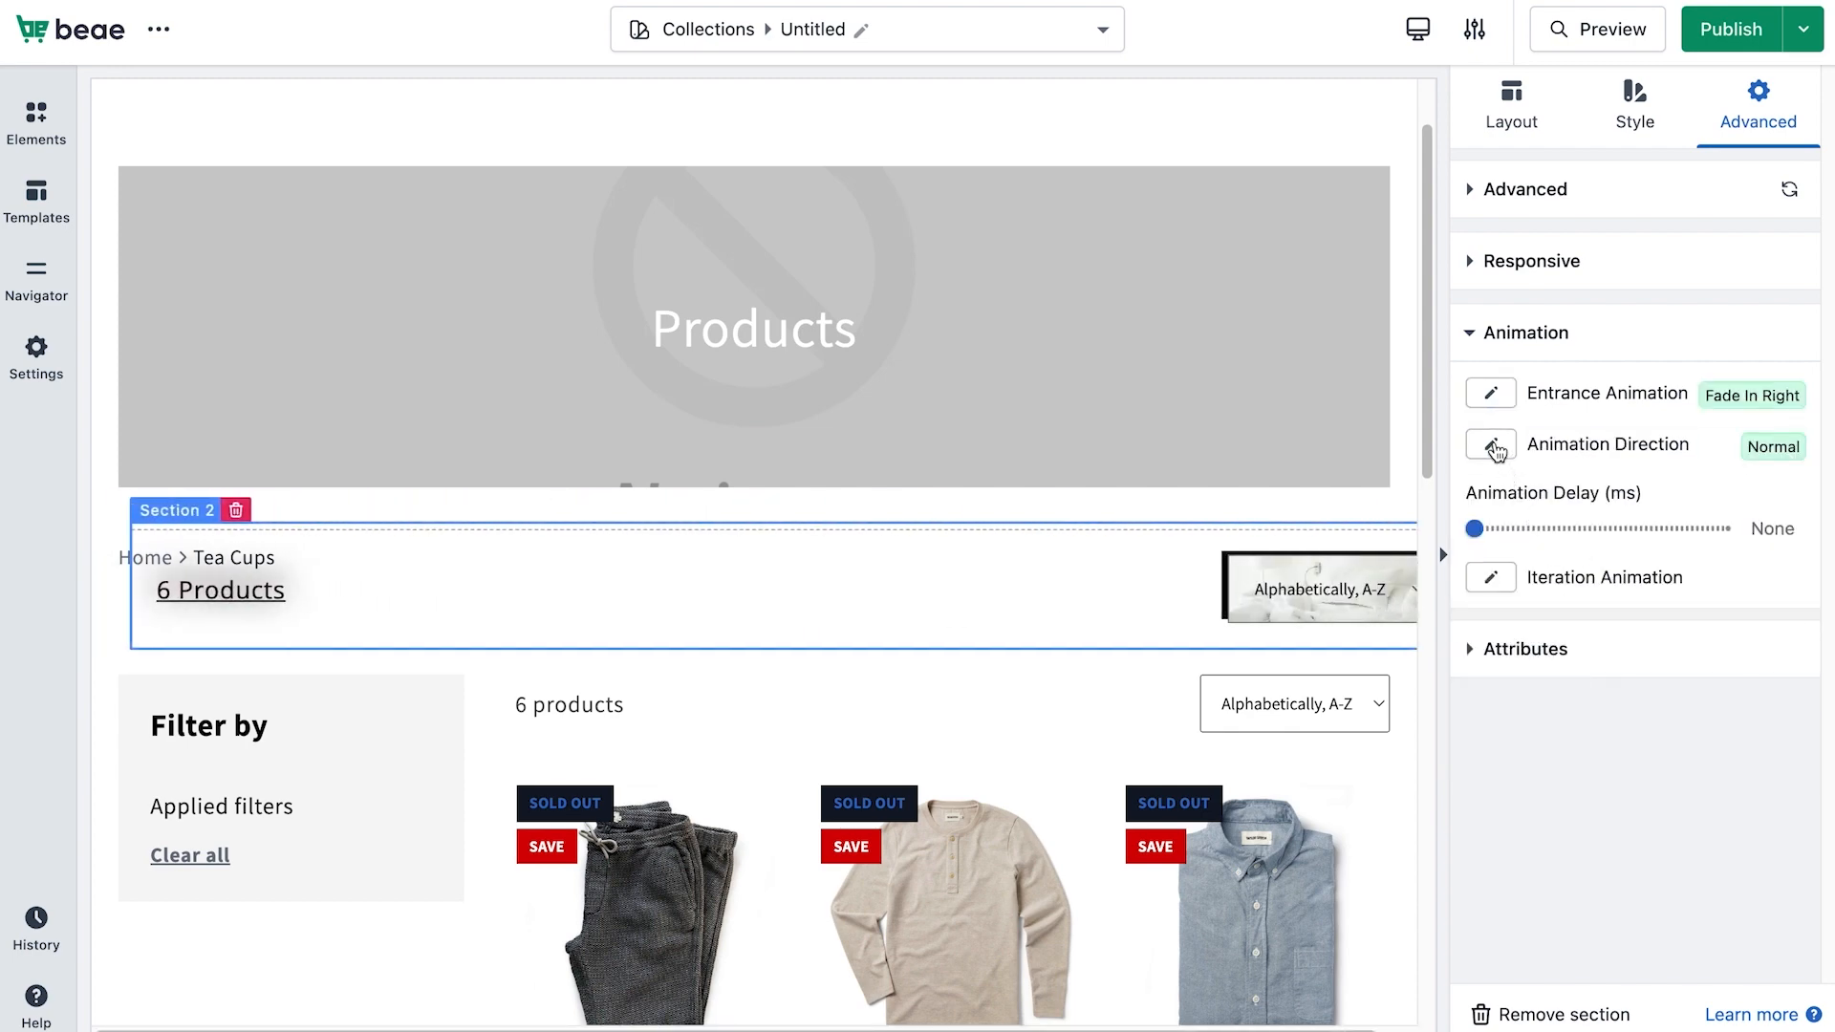
left_click(1490, 444)
left_click(1491, 393)
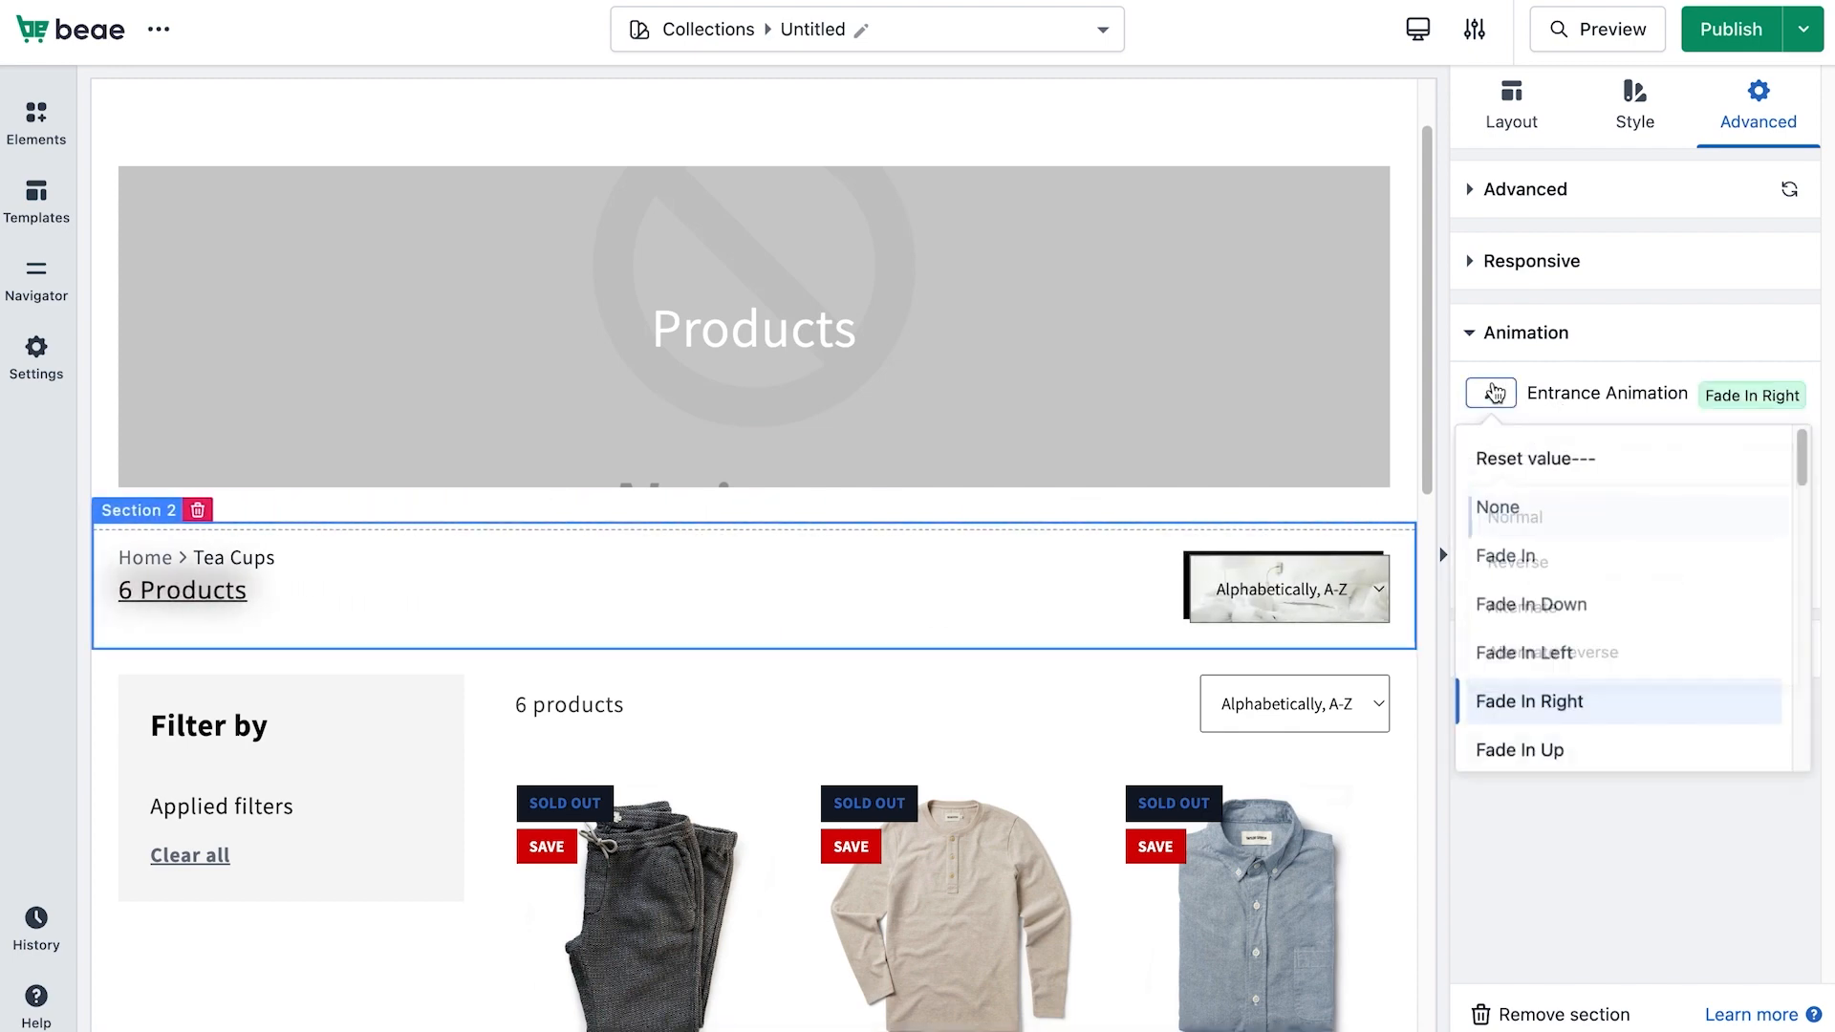
left_click(1541, 605)
Set Section 2's entrance animation to Fade In Left.
left_click(1490, 443)
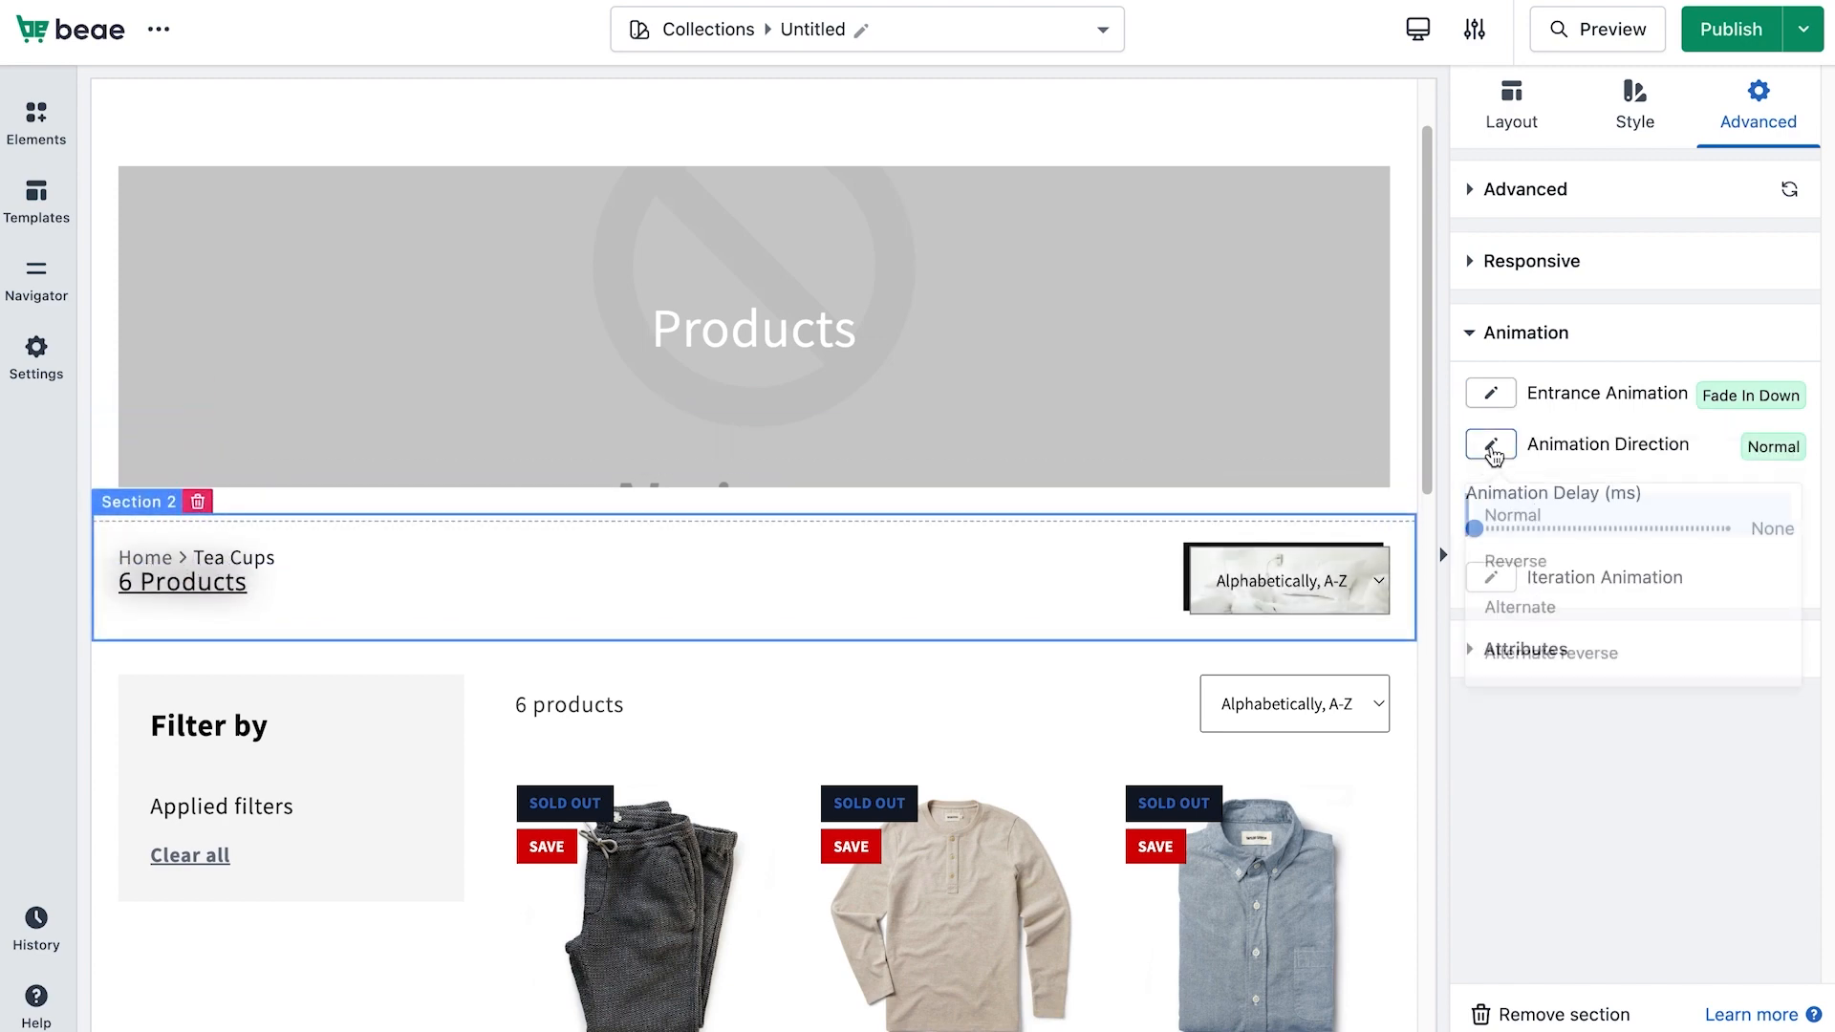
left_click(1497, 401)
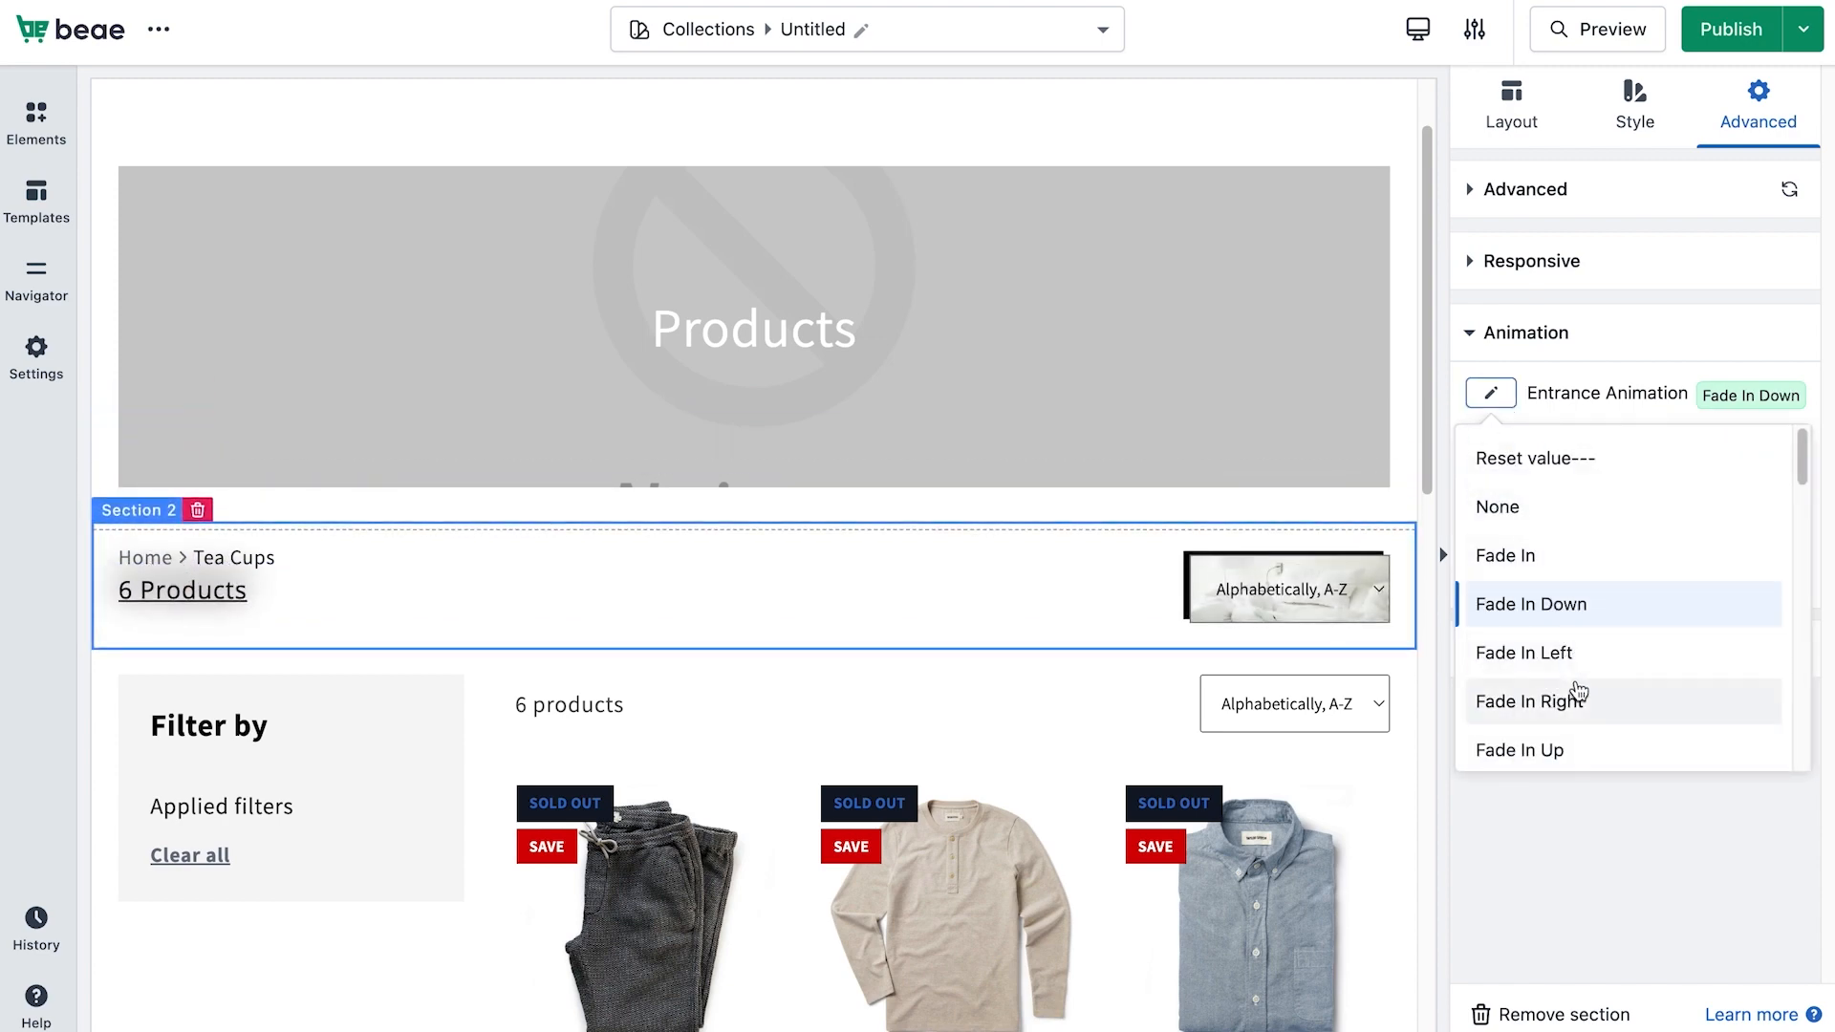
left_click(1569, 650)
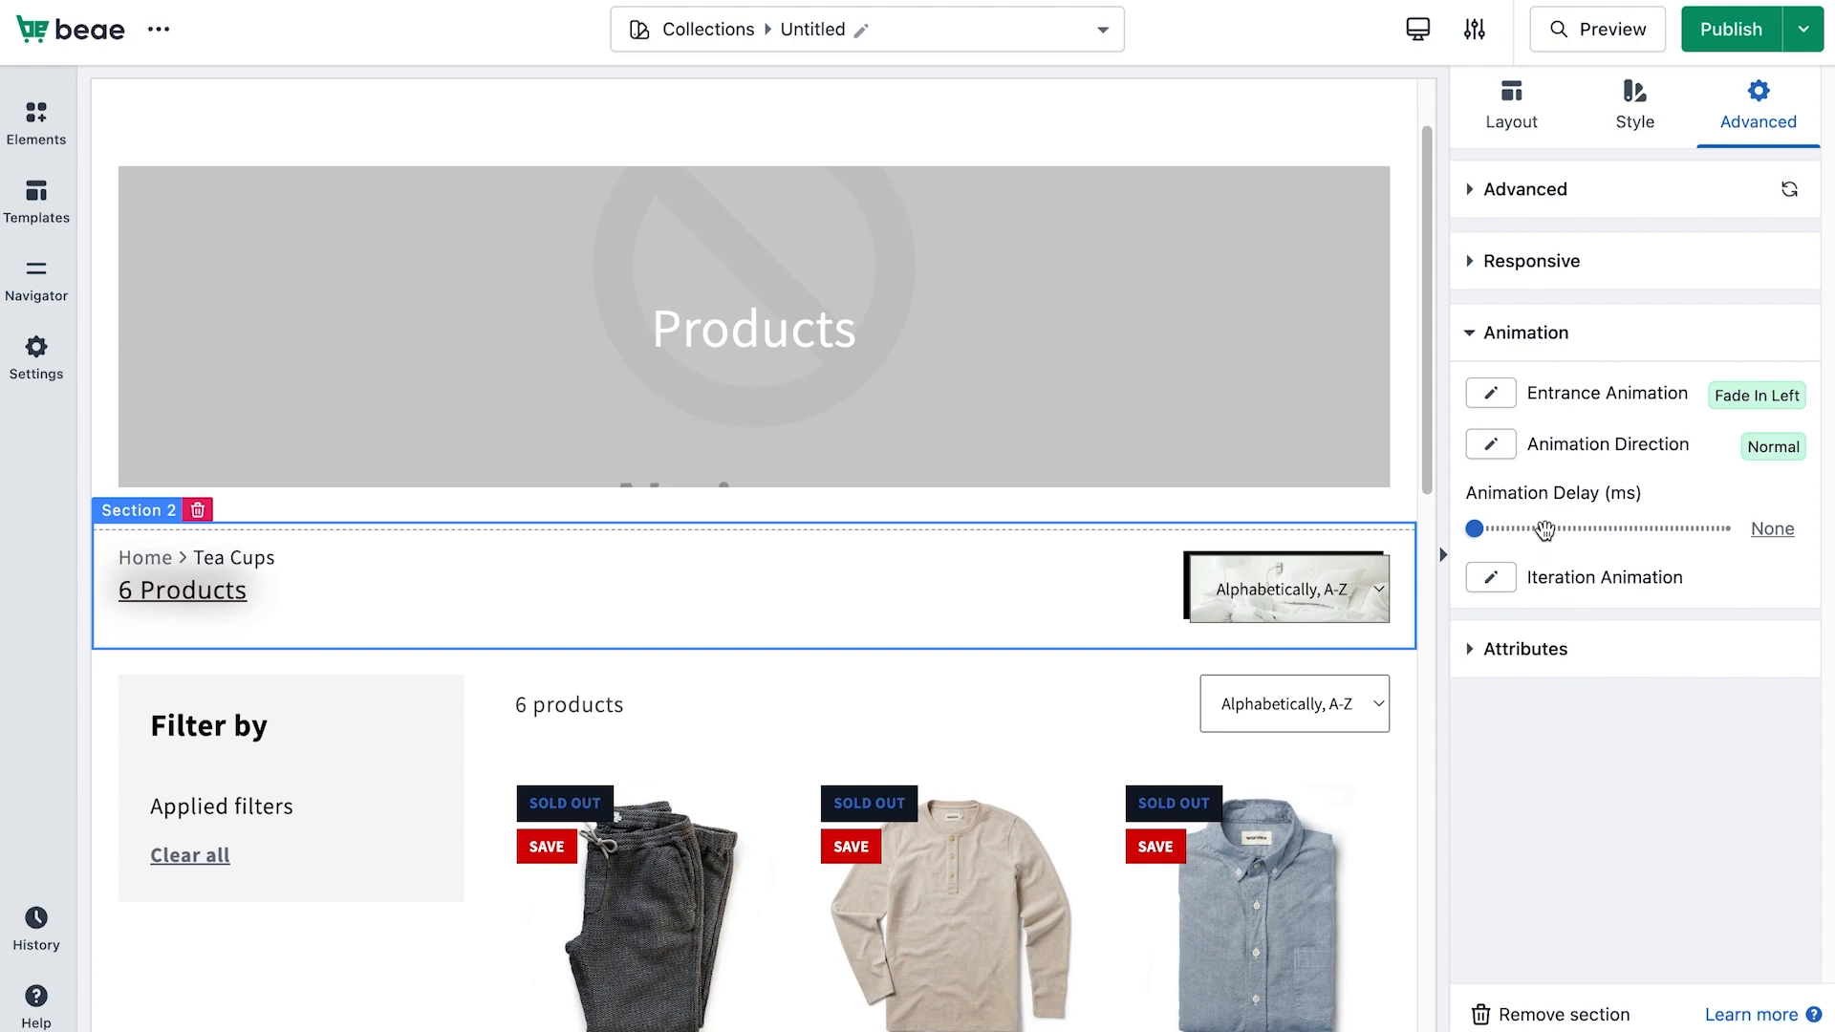
Set Section 2's animation direction to Reverse and its animation delay to 1431 ms.
left_click(1499, 453)
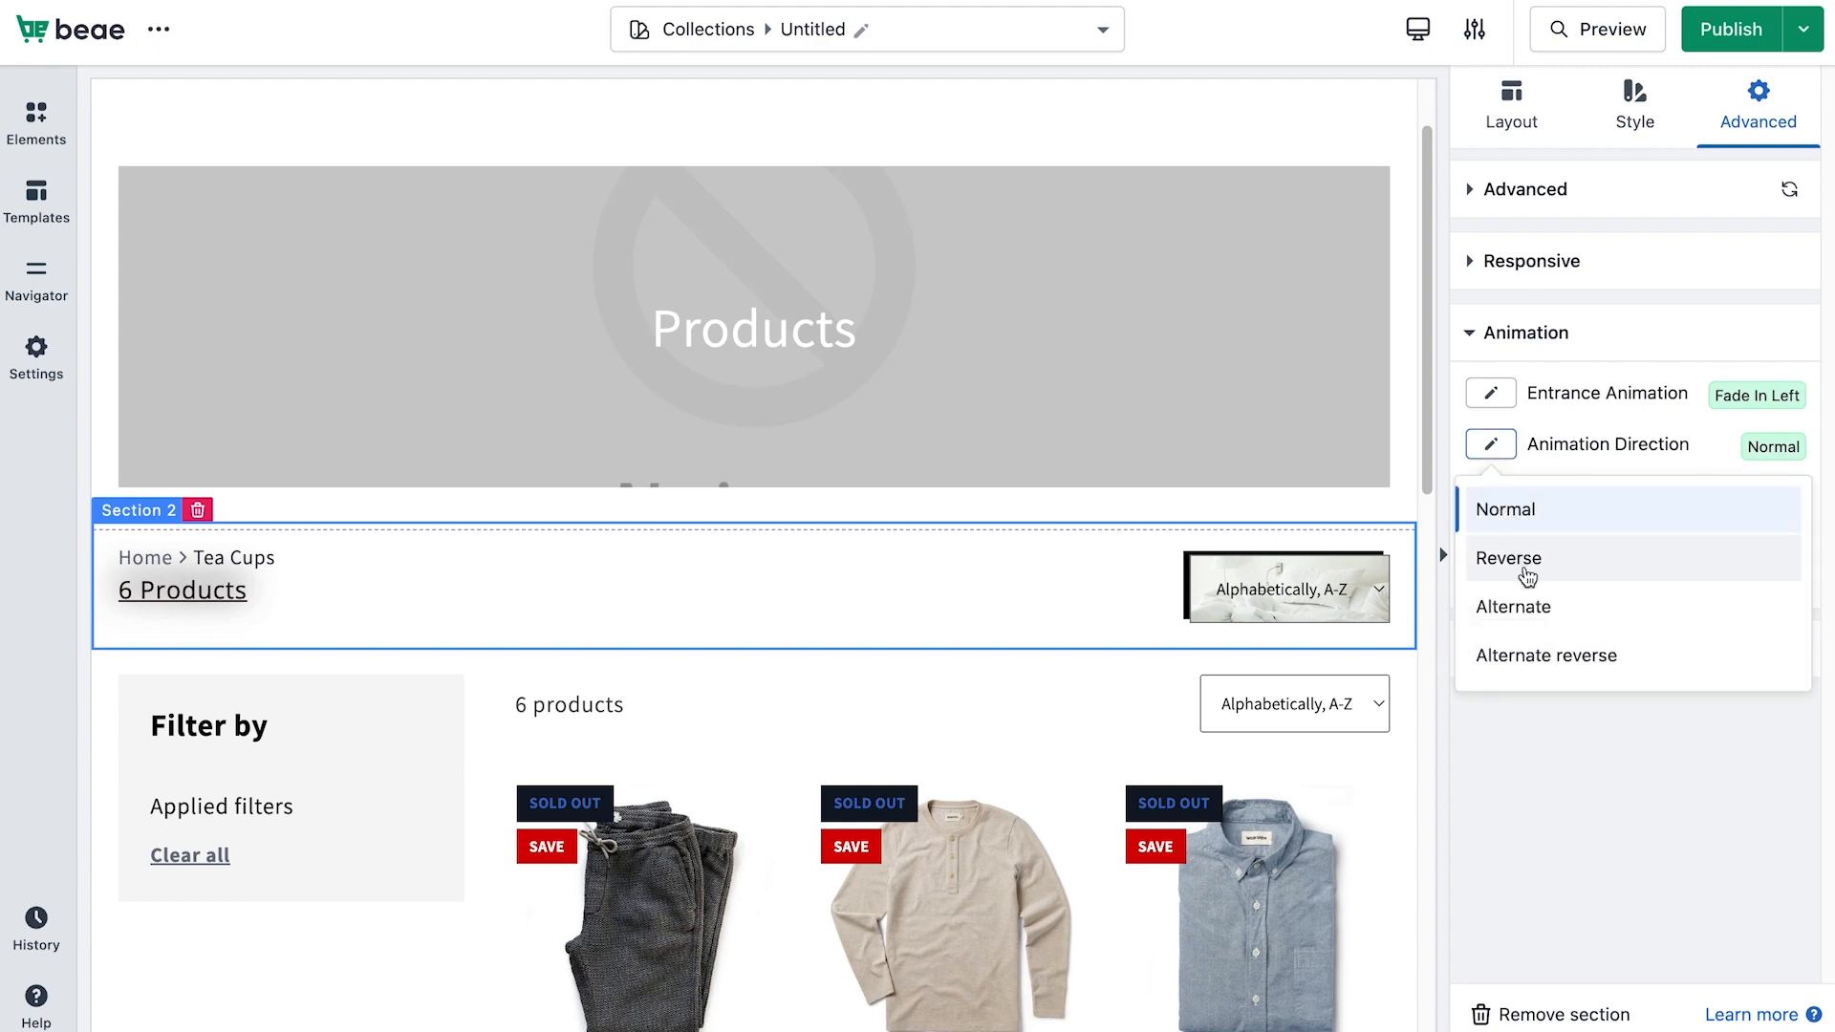
left_click(1525, 572)
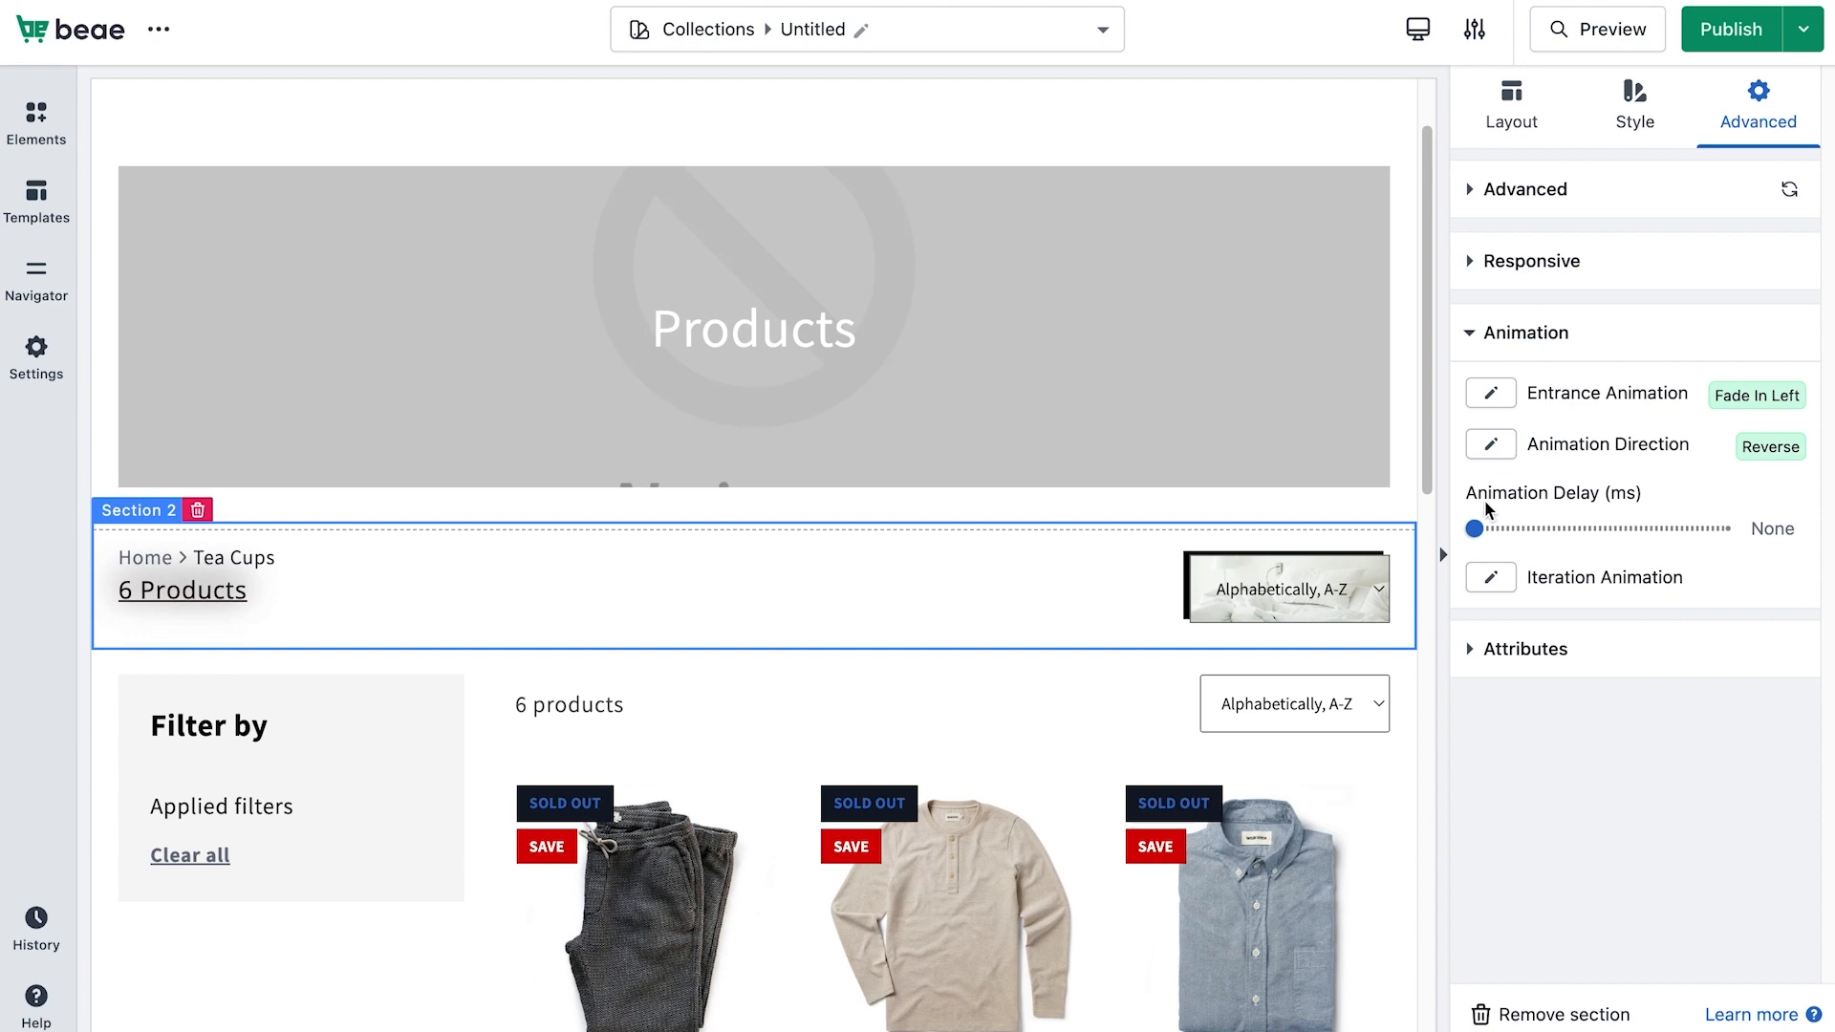
left_click_drag(1475, 528, 1535, 524)
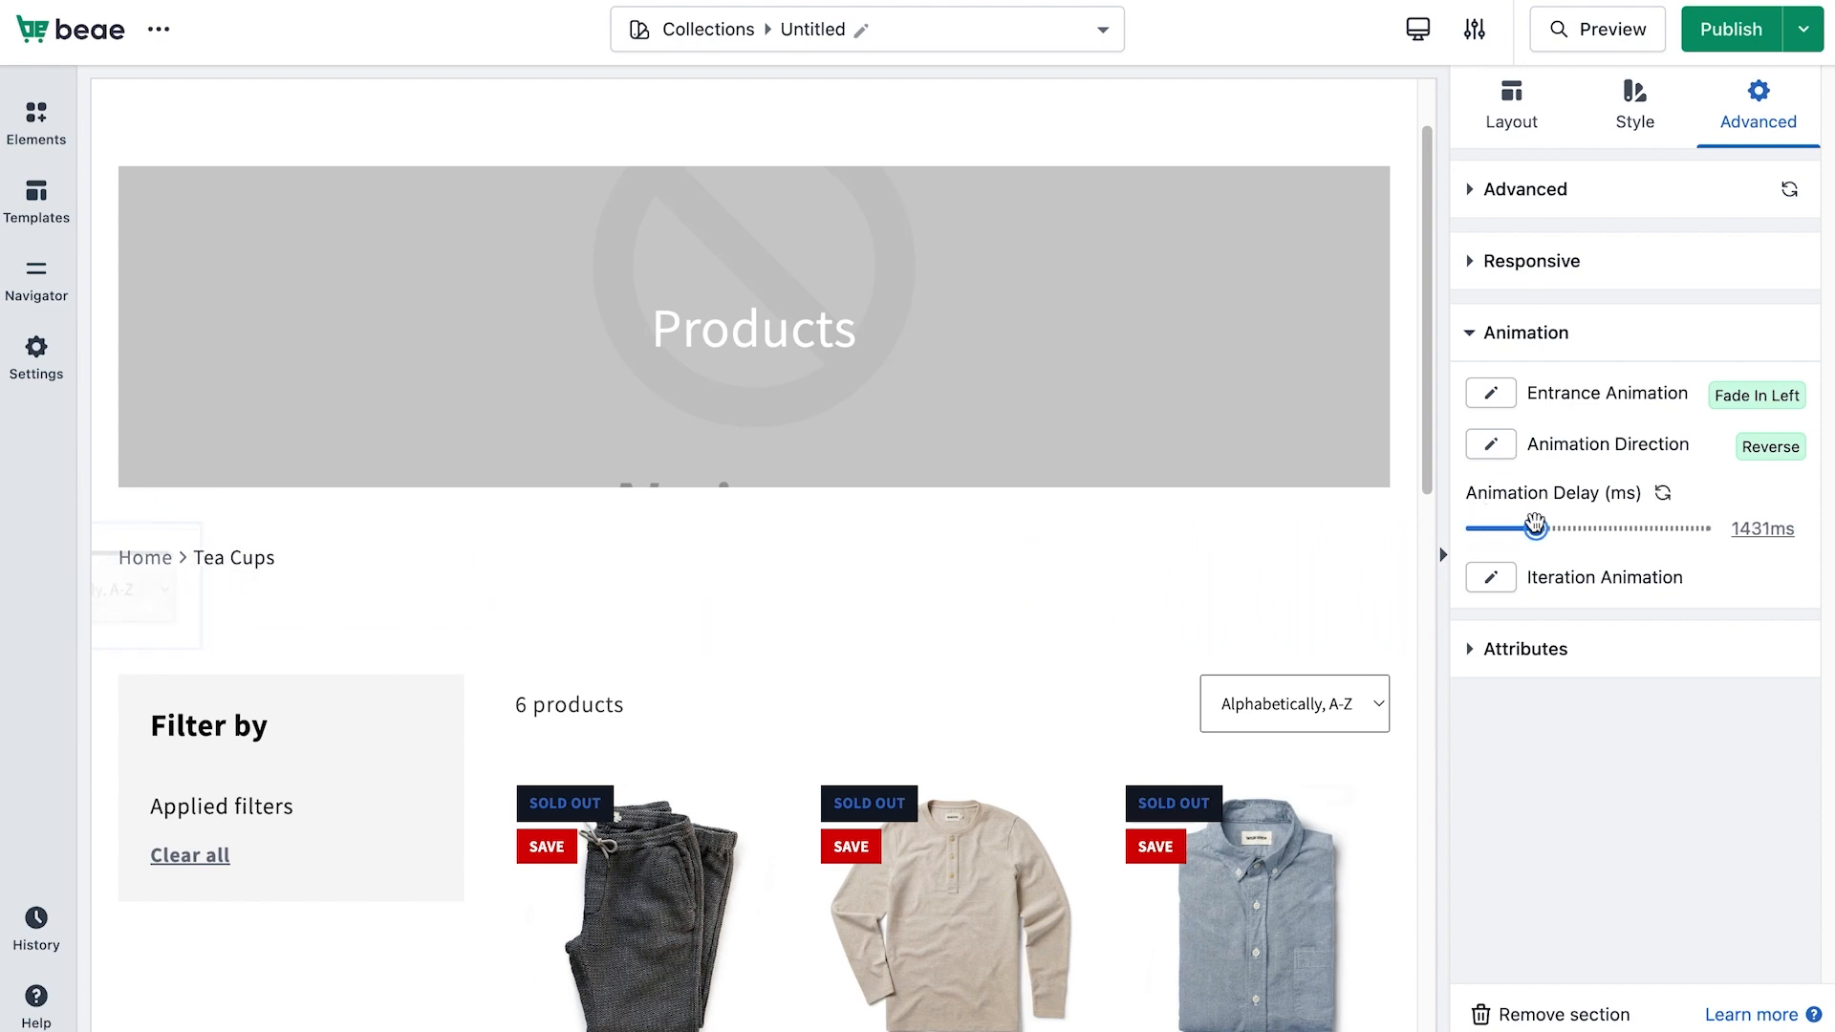
Examine Section 2's attribute settings, from the CSS ID and classes to the custom HTML attributes and custom CSS.
left_click(1516, 651)
scroll(1523, 708, "down", 3)
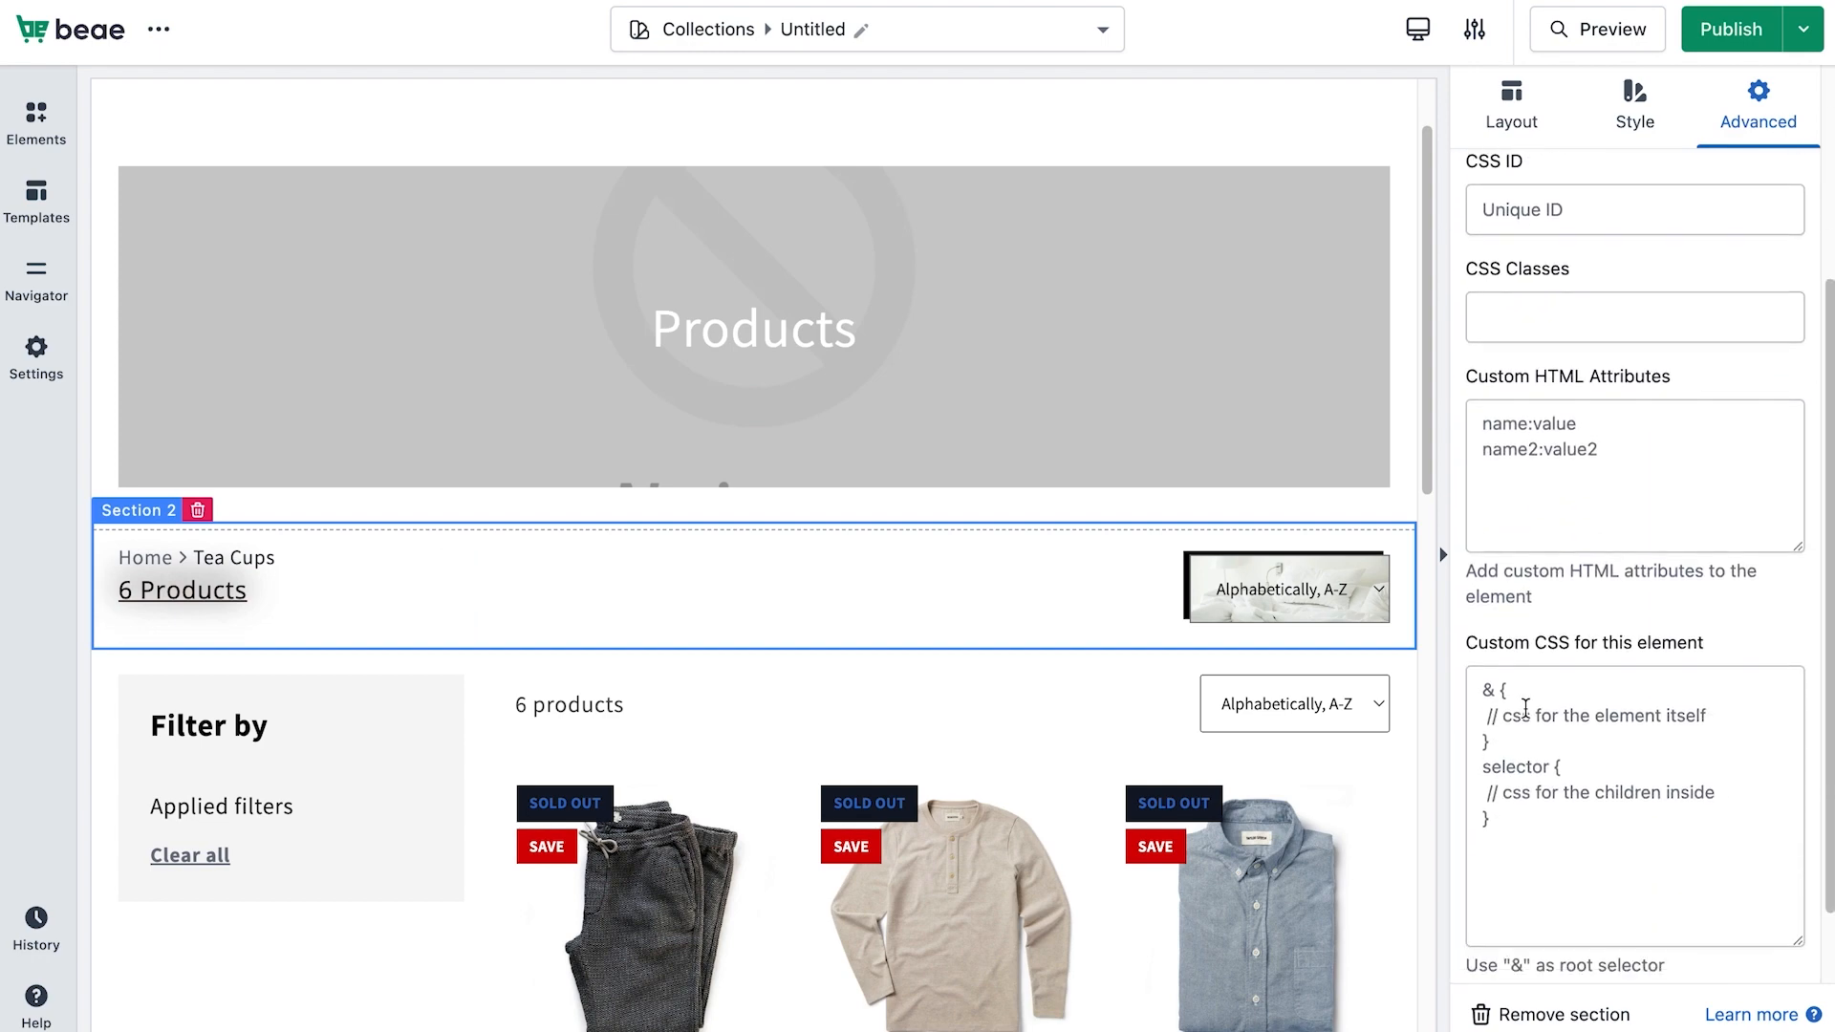